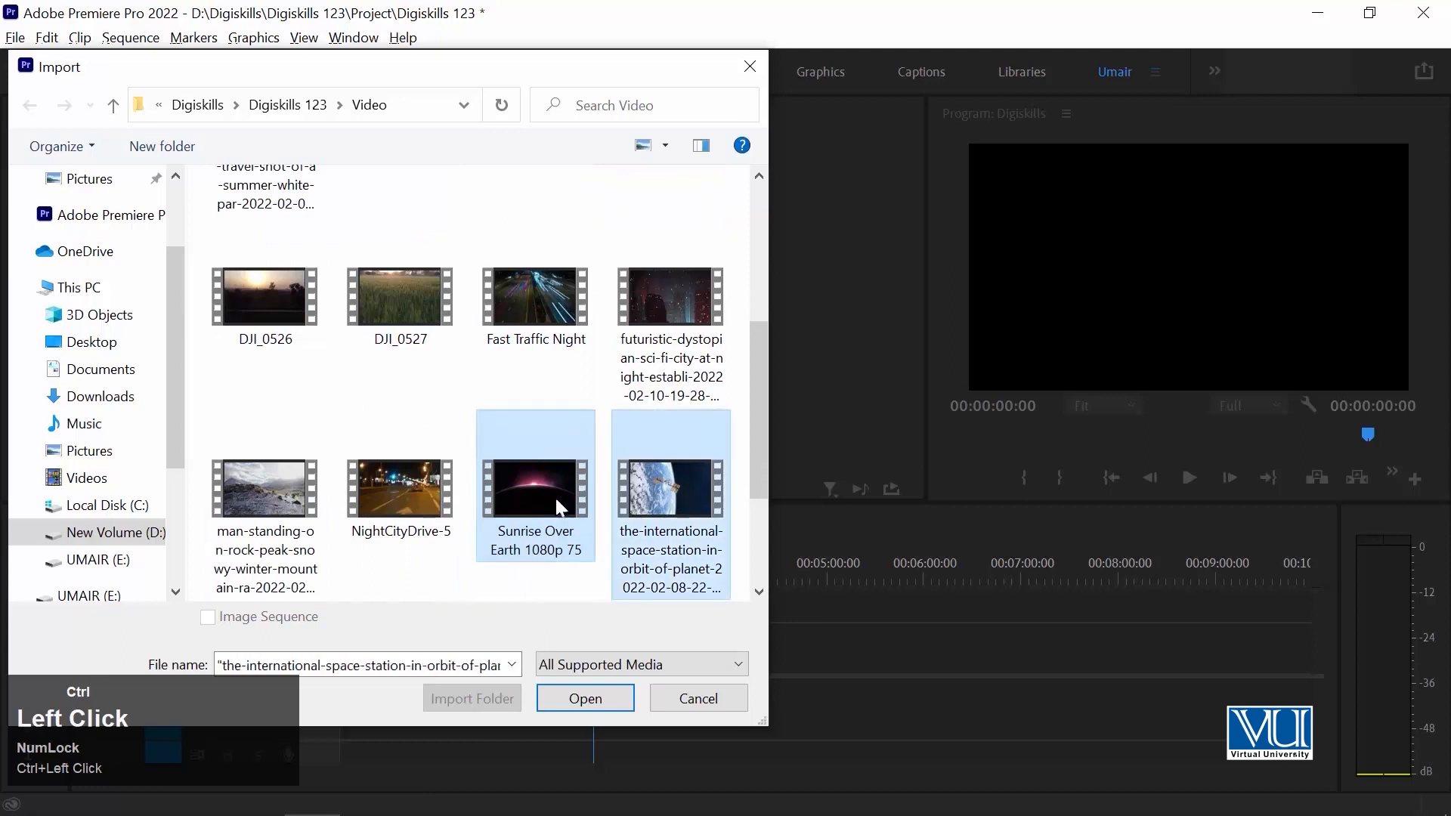
# Step: Import the selected space-station, Sunrise Over Earth and alone-astronaut clips from the Video folder
pyautogui.moveTo(757, 432); pyautogui.dragTo(435, 382)
pyautogui.scroll(-1, 435, 382)
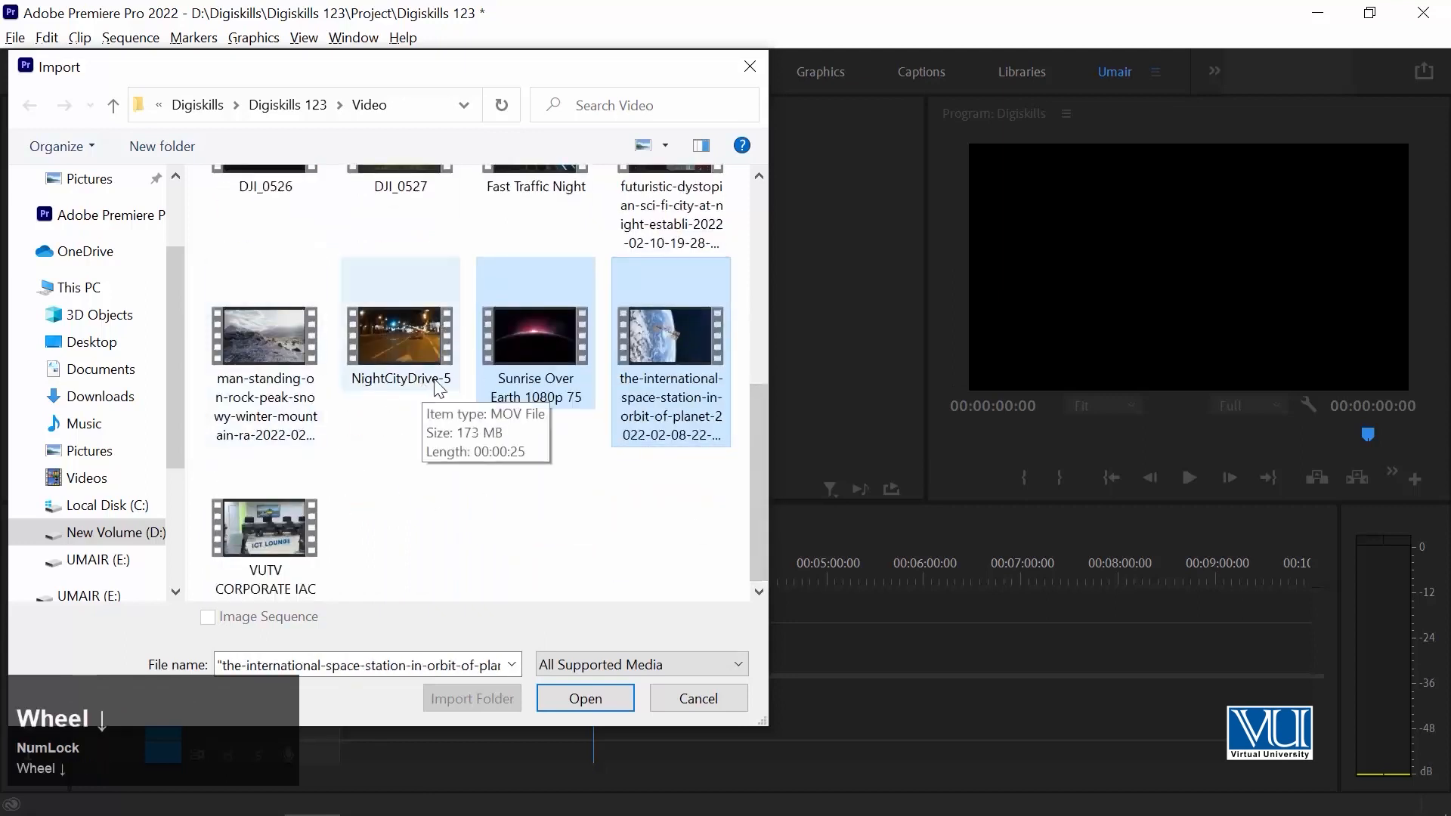
pyautogui.scroll(3, 438, 387)
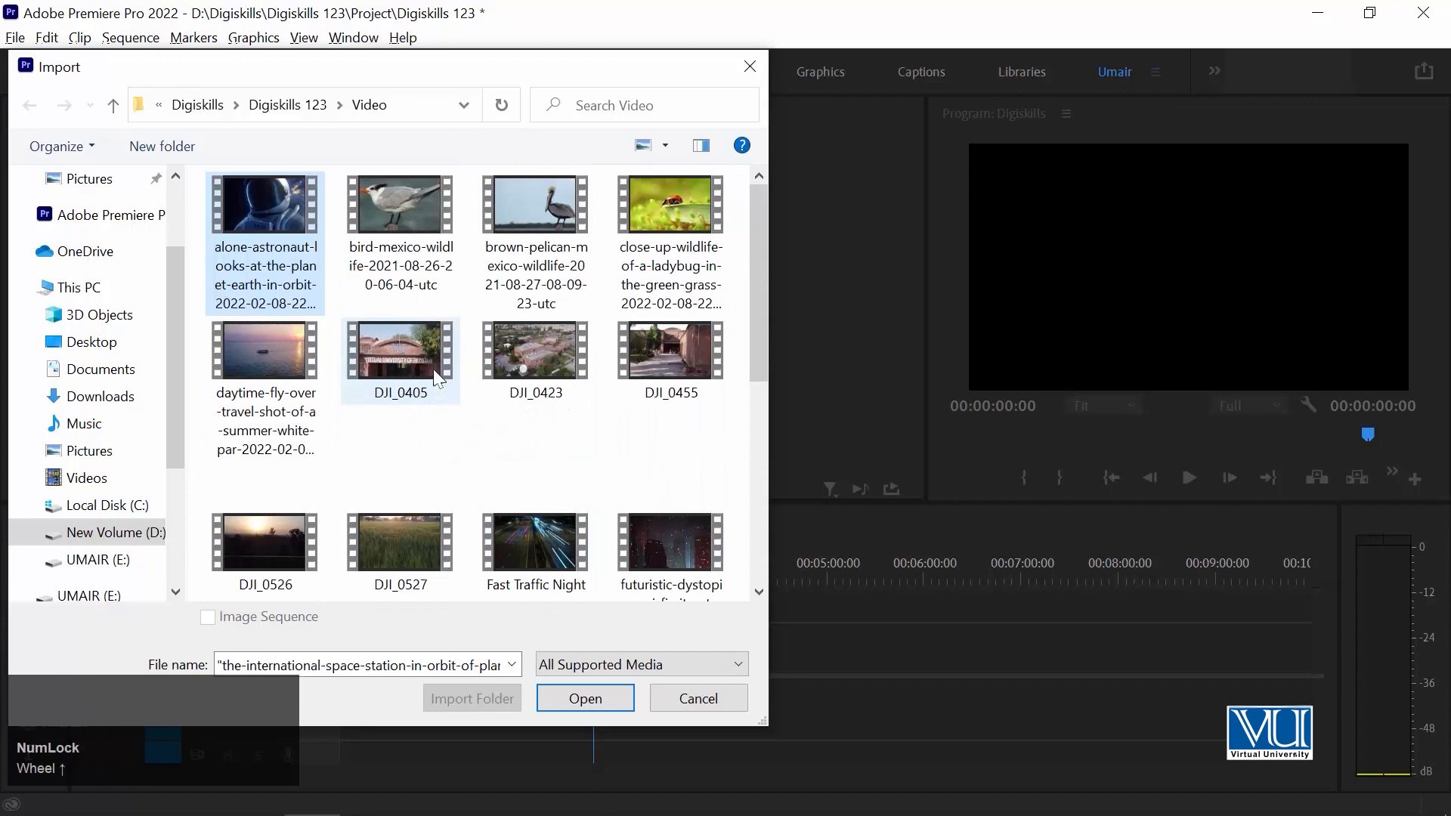
pyautogui.click(606, 691)
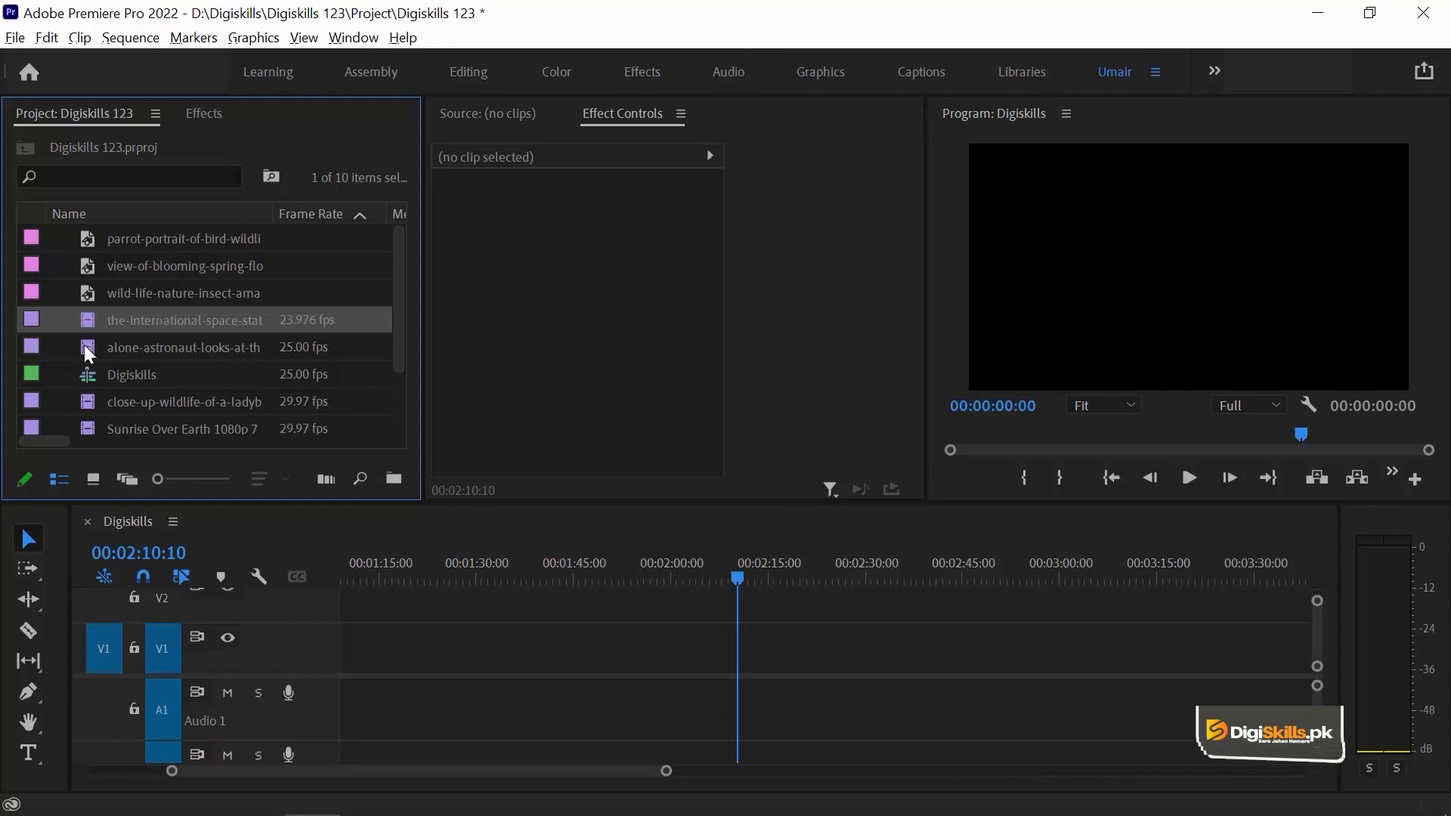
# Step: Mark a range of about 9:21 ending at 00:00:12:09 in the space-station clip and place it on V1, keeping the existing sequence settings
pyautogui.click(88, 352)
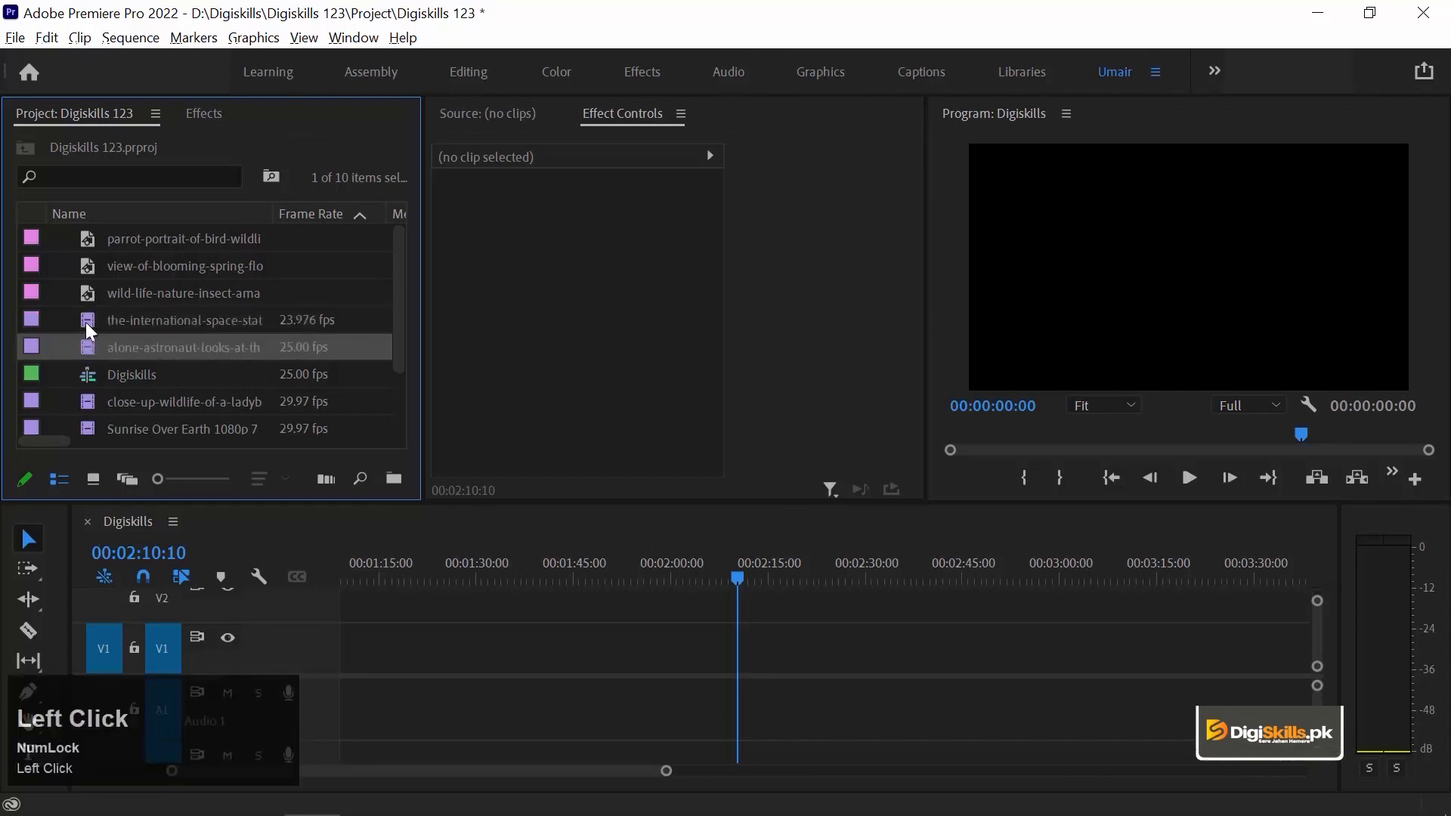
pyautogui.doubleClick(85, 316)
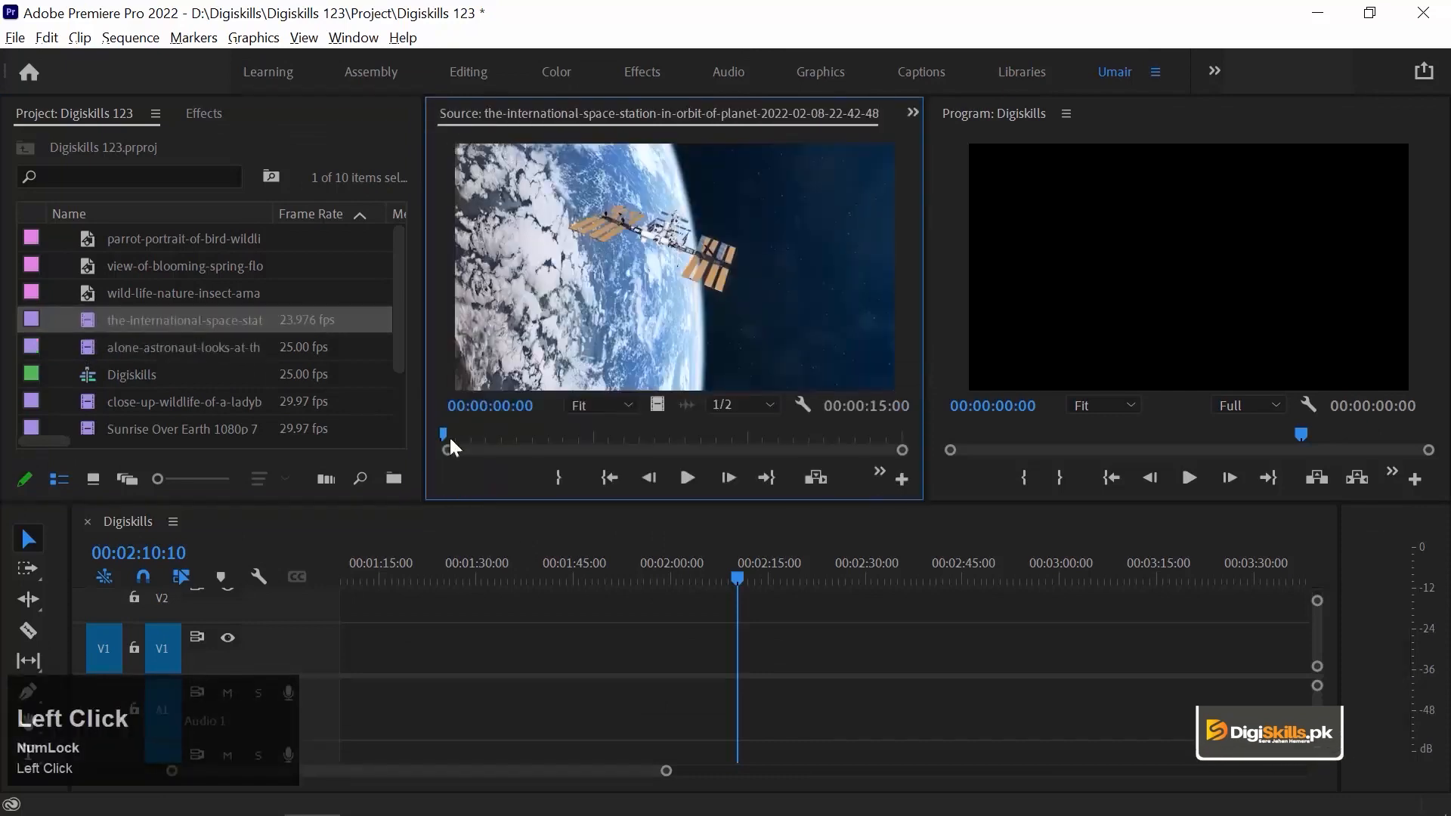
pyautogui.moveTo(457, 436); pyautogui.dragTo(823, 438)
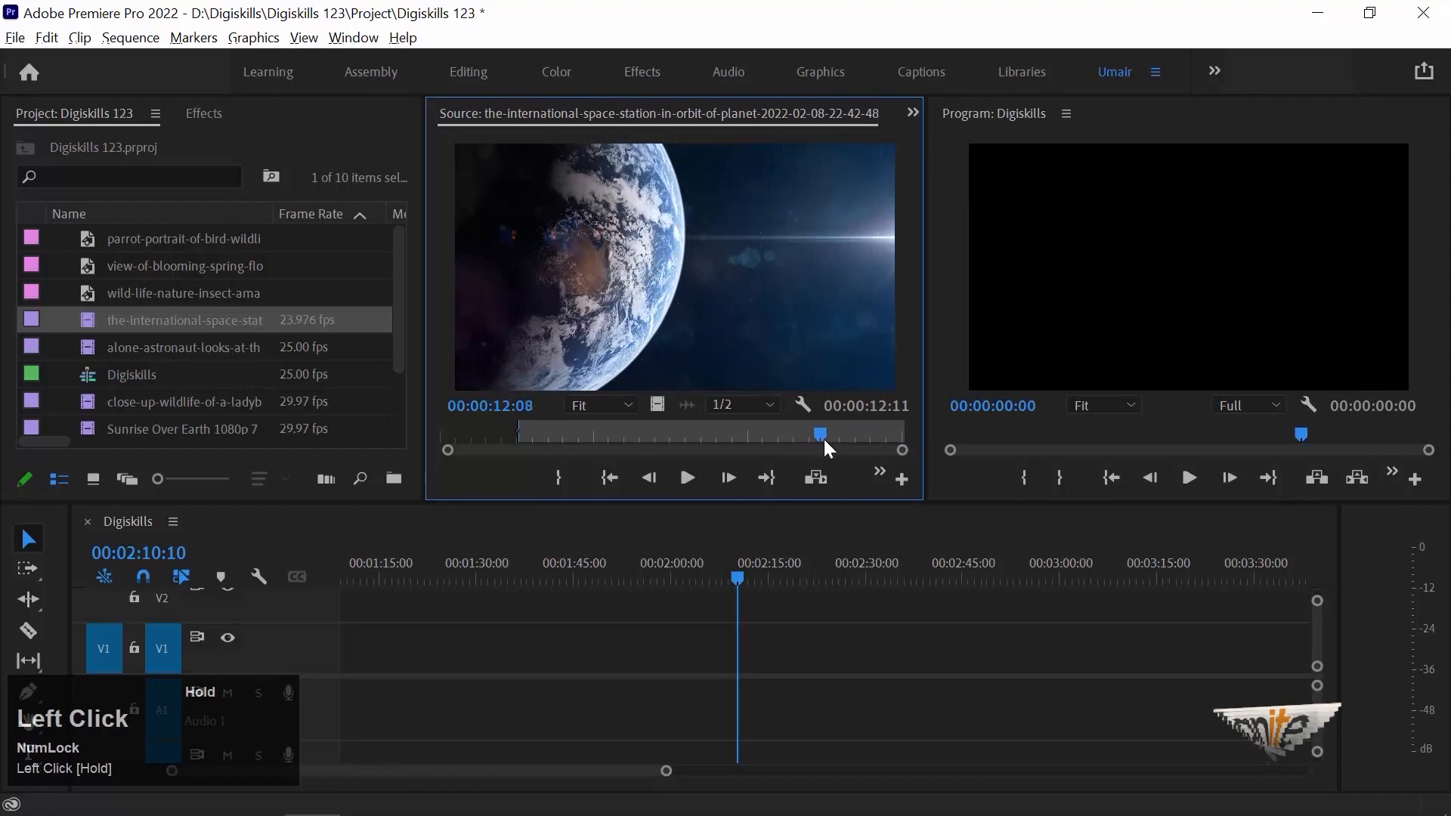
pyautogui.press('o')
pyautogui.moveTo(669, 378); pyautogui.dragTo(649, 659)
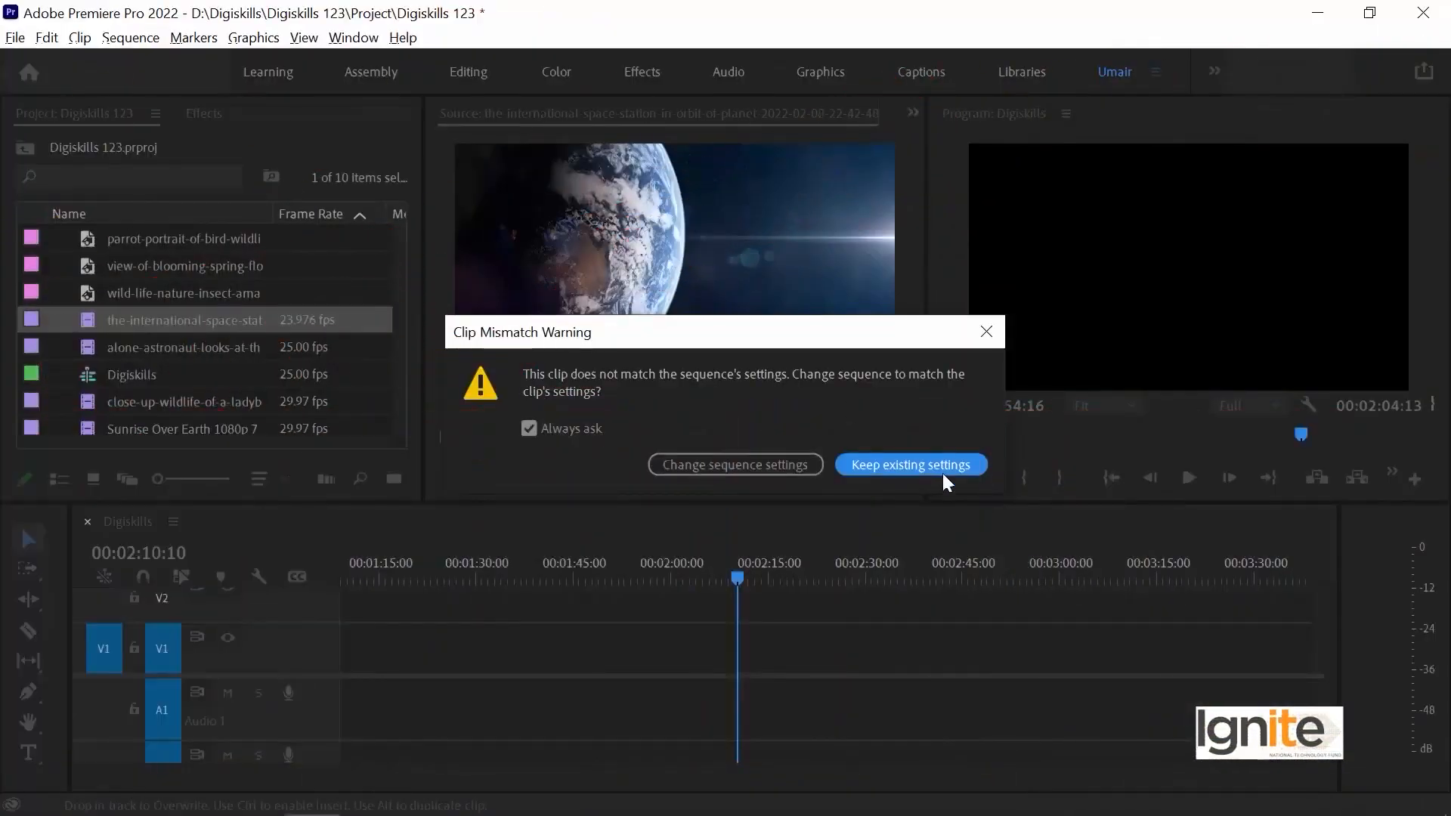
pyautogui.click(923, 467)
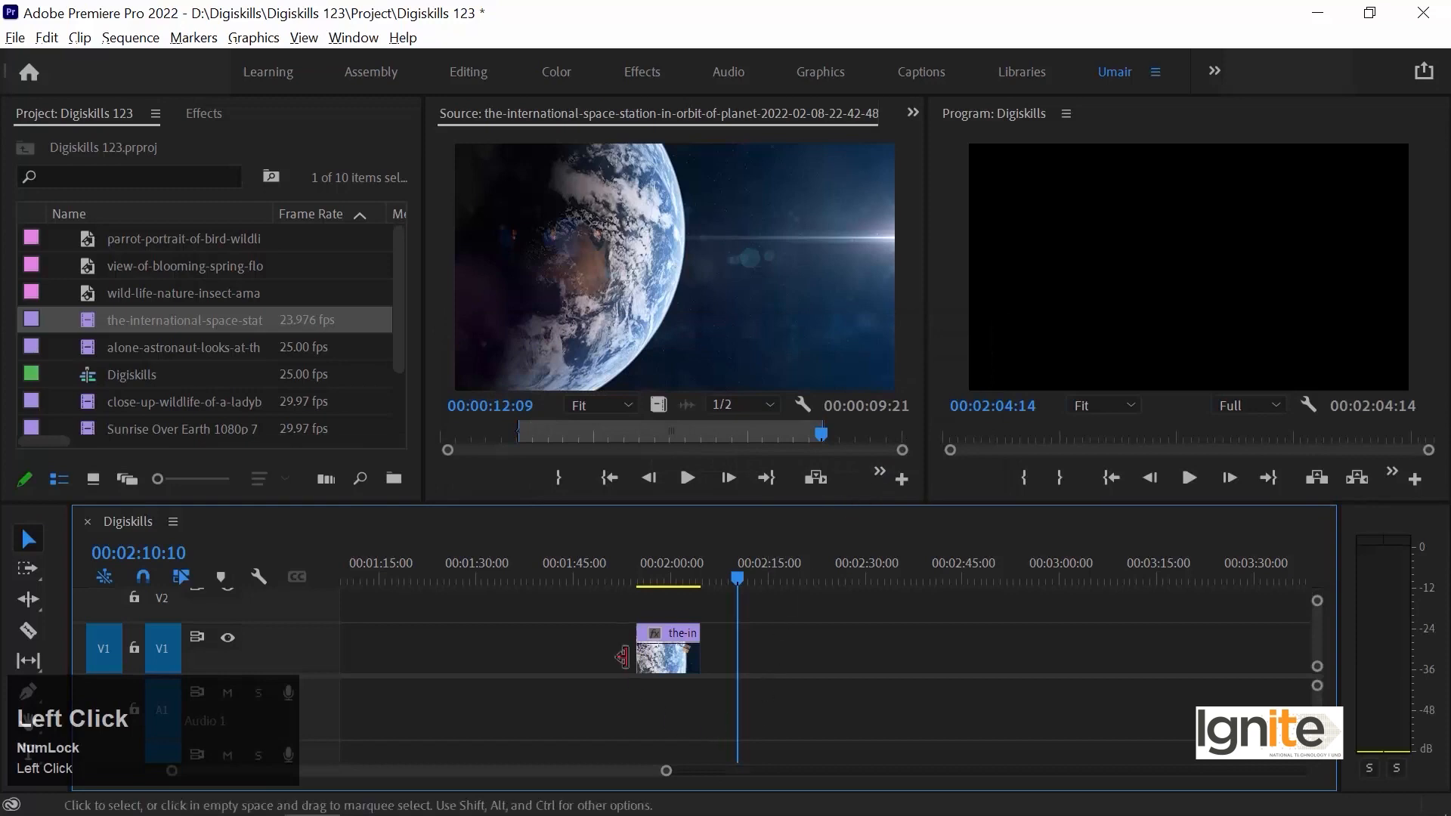
pyautogui.moveTo(662, 562)
pyautogui.mouseDown()
pyautogui.moveTo(638, 564)
pyautogui.moveTo(686, 560)
pyautogui.moveTo(645, 561)
pyautogui.mouseUp()
# Step: Mark a range of about 10:02 ending at 00:00:12:06 in the astronaut clip and place it on V1 directly after the space-station clip
pyautogui.doubleClick(85, 347)
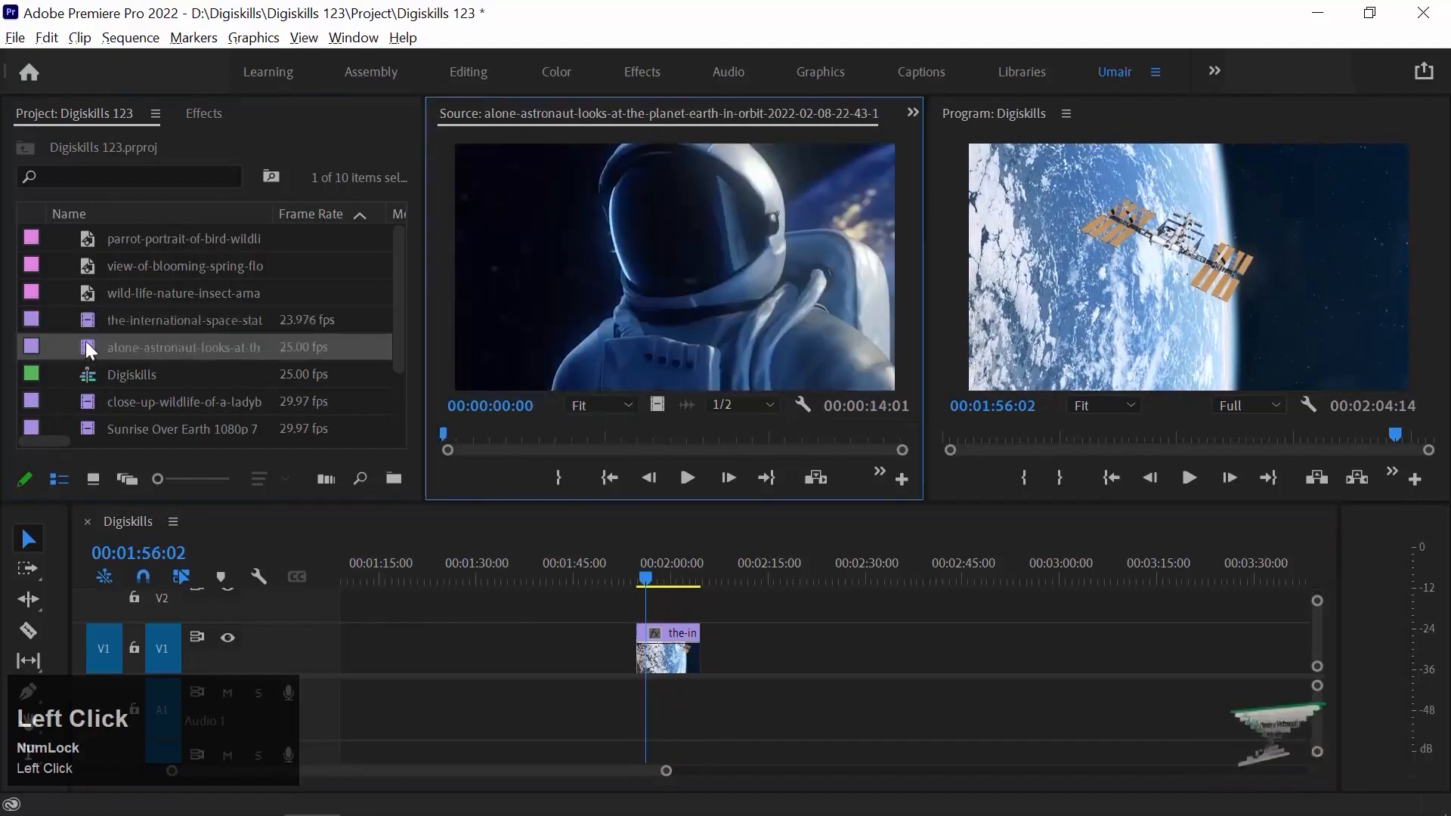
pyautogui.moveTo(444, 433); pyautogui.dragTo(504, 438)
pyautogui.press('space')
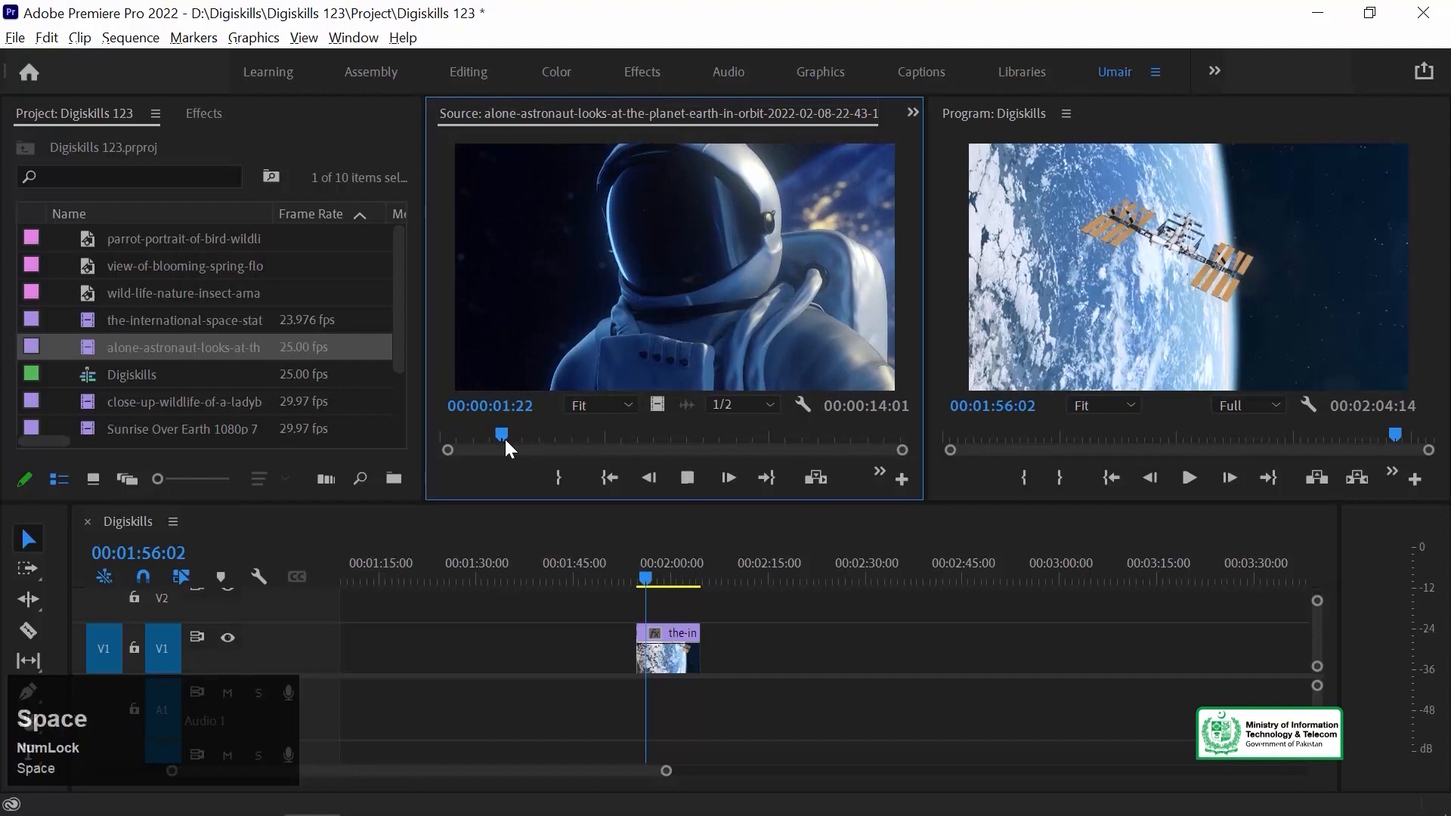
pyautogui.press('i')
pyautogui.moveTo(579, 433); pyautogui.dragTo(841, 433)
pyautogui.press('o')
pyautogui.moveTo(739, 473); pyautogui.dragTo(706, 665)
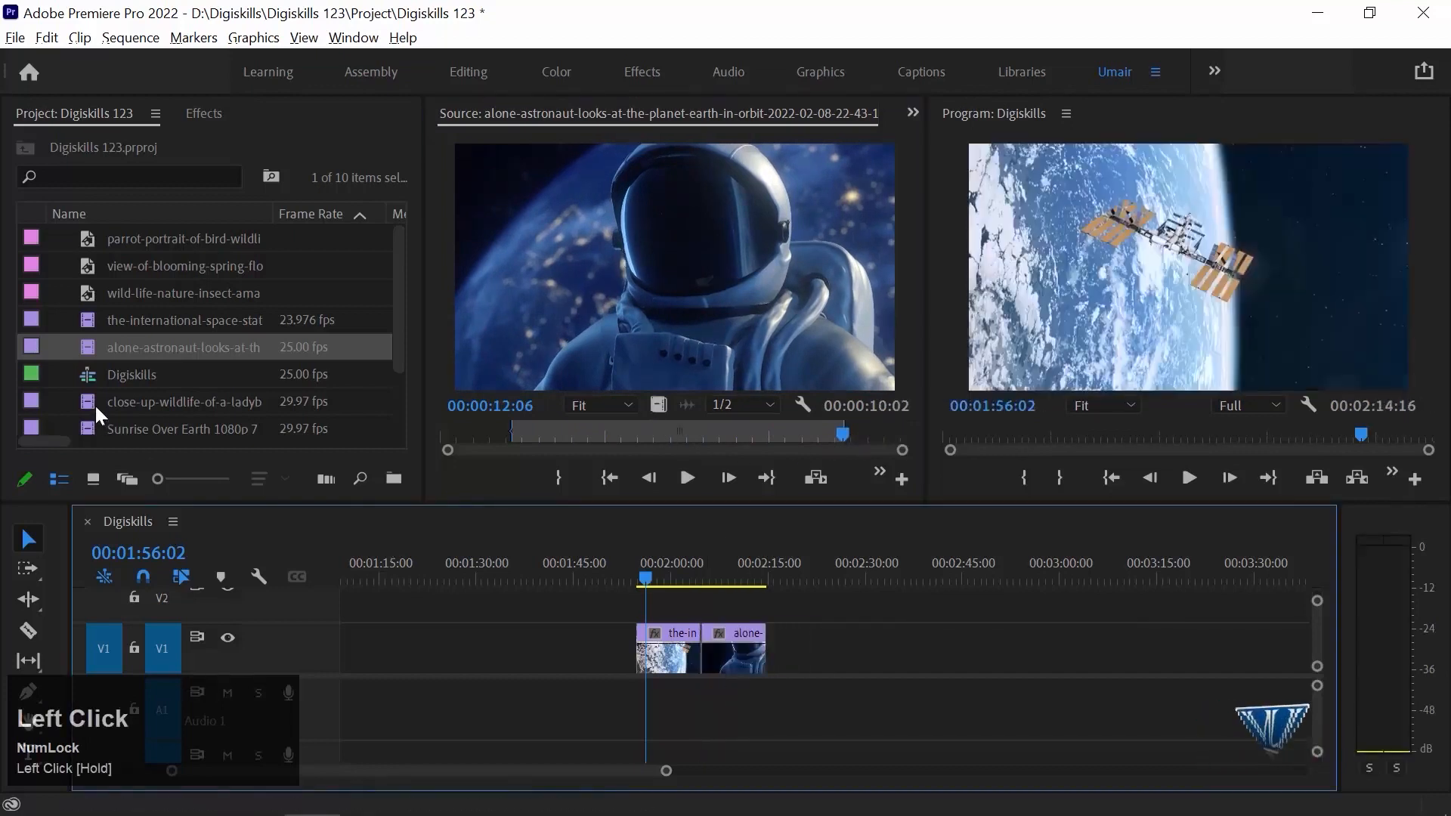
# Step: Mark a range of about 14;09 ending at 00;00;18;17 in the Sunrise Over Earth clip and place it on V1 directly after the astronaut clip
pyautogui.doubleClick(92, 425)
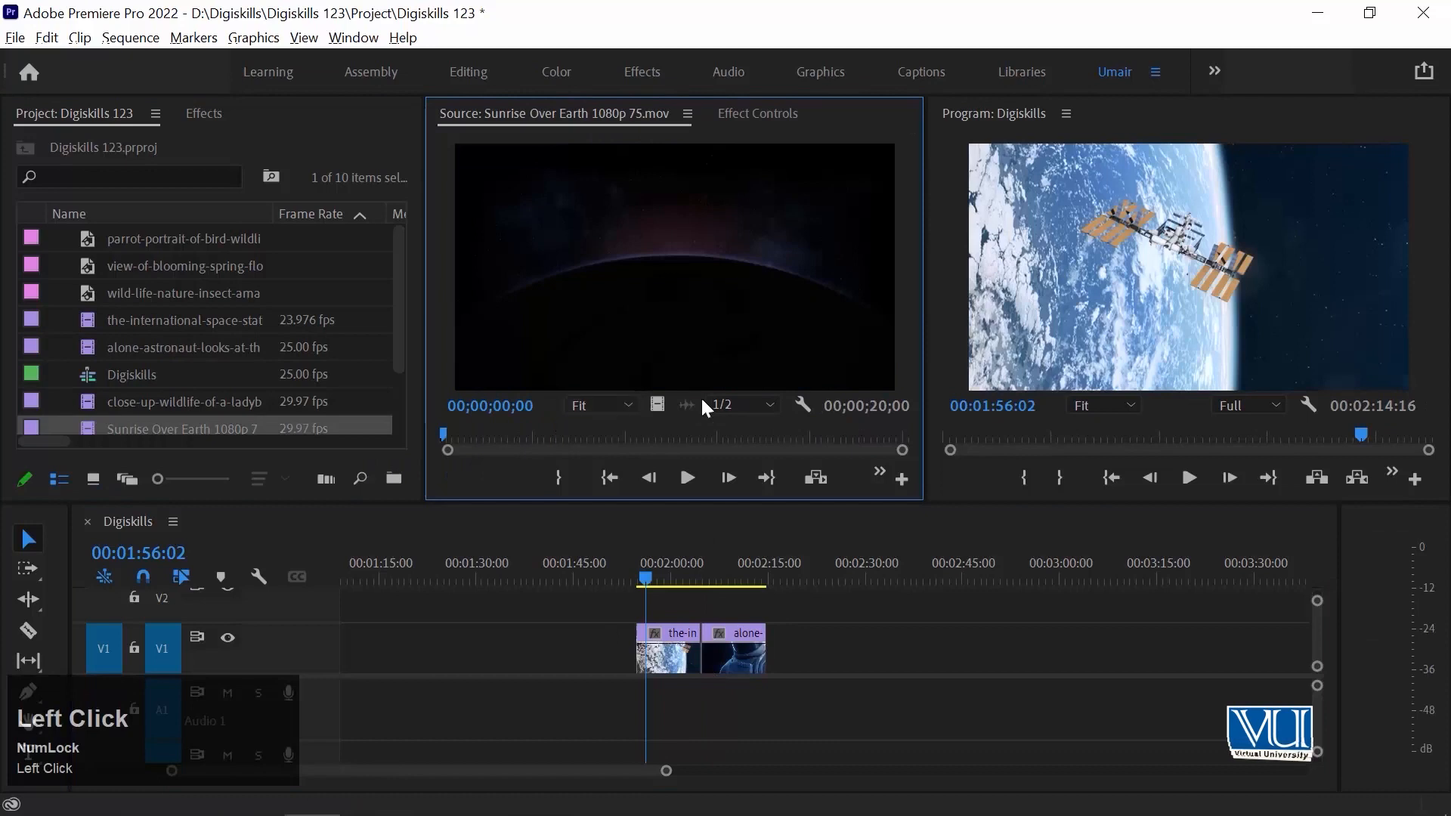
pyautogui.moveTo(459, 430); pyautogui.dragTo(860, 436)
pyautogui.press('i')
pyautogui.press('i')
pyautogui.press('o')
pyautogui.press('o')
pyautogui.moveTo(626, 284); pyautogui.dragTo(813, 650)
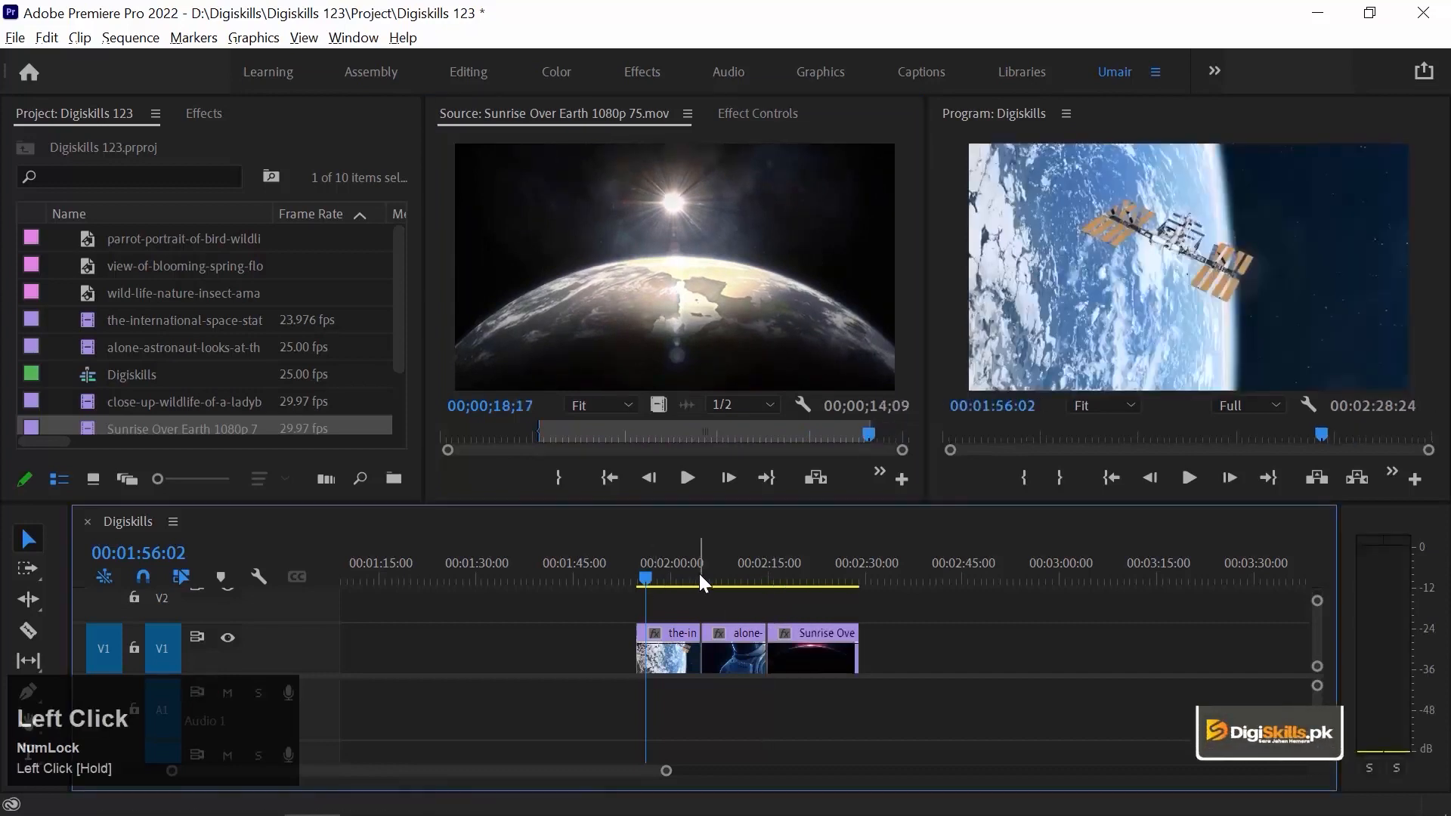
pyautogui.moveTo(700, 576); pyautogui.dragTo(658, 577)
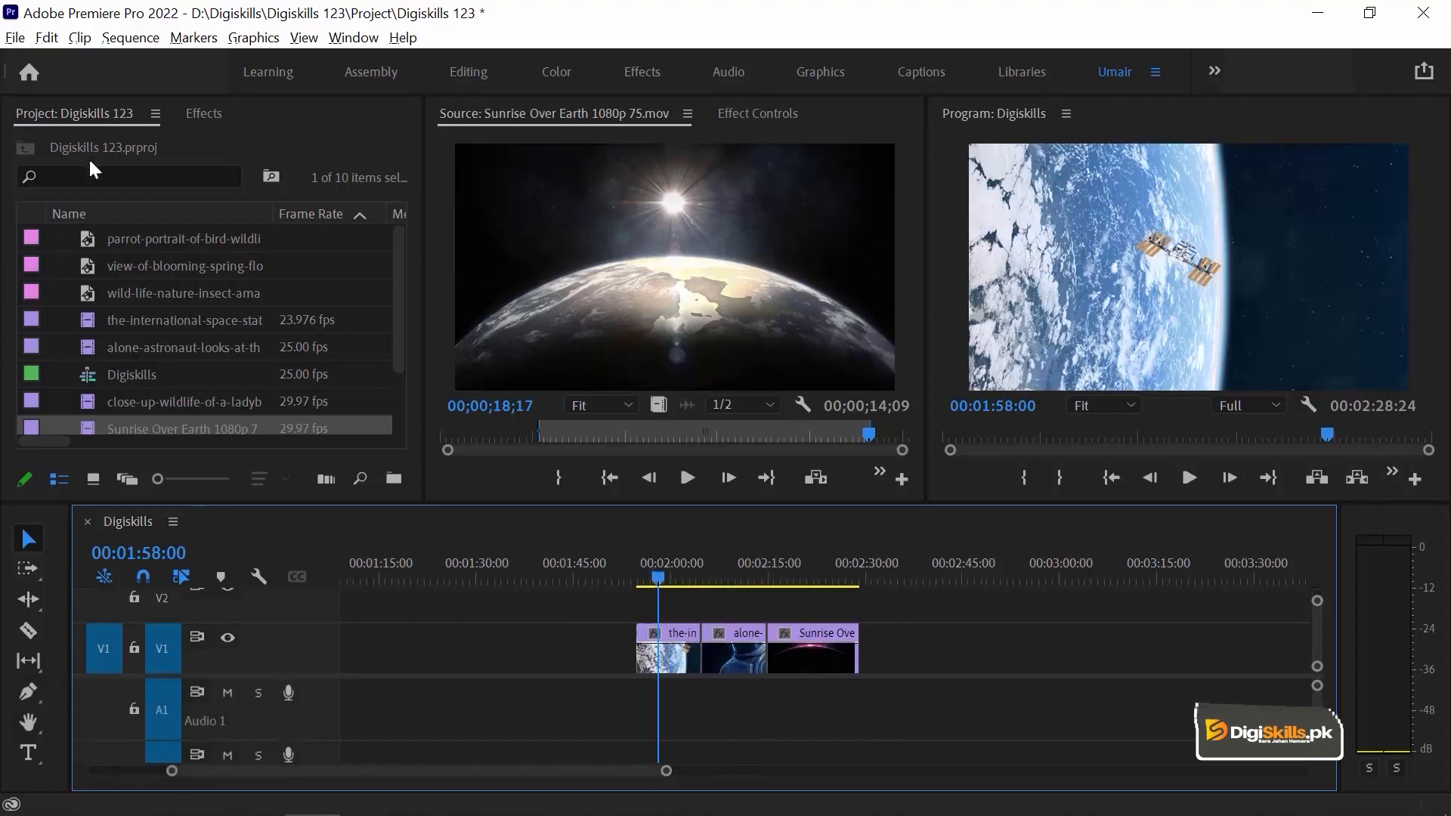
# Step: Browse the Video Transitions categories, including Iris, and expand the Dissolve group
pyautogui.click(204, 112)
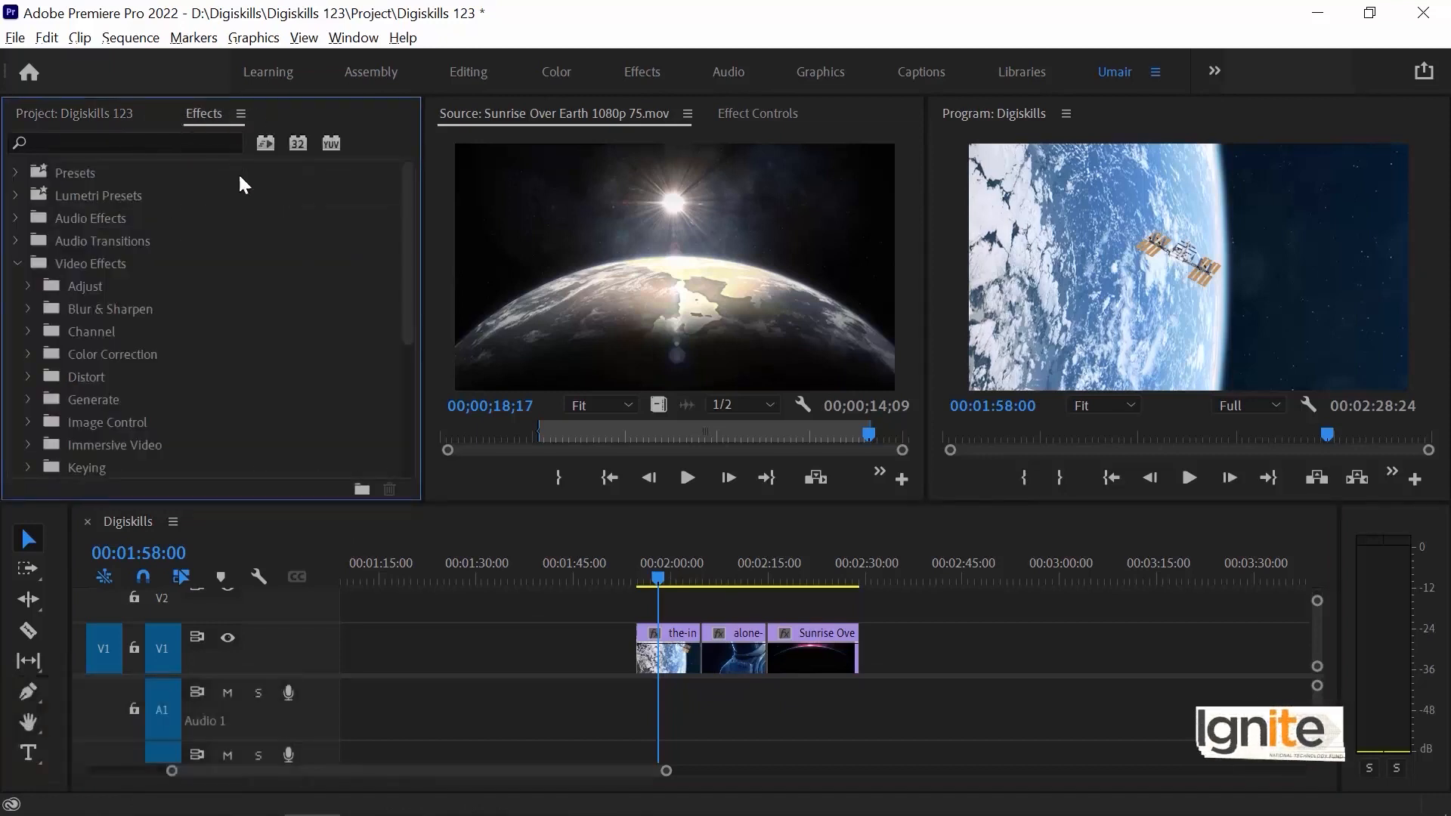
pyautogui.click(21, 260)
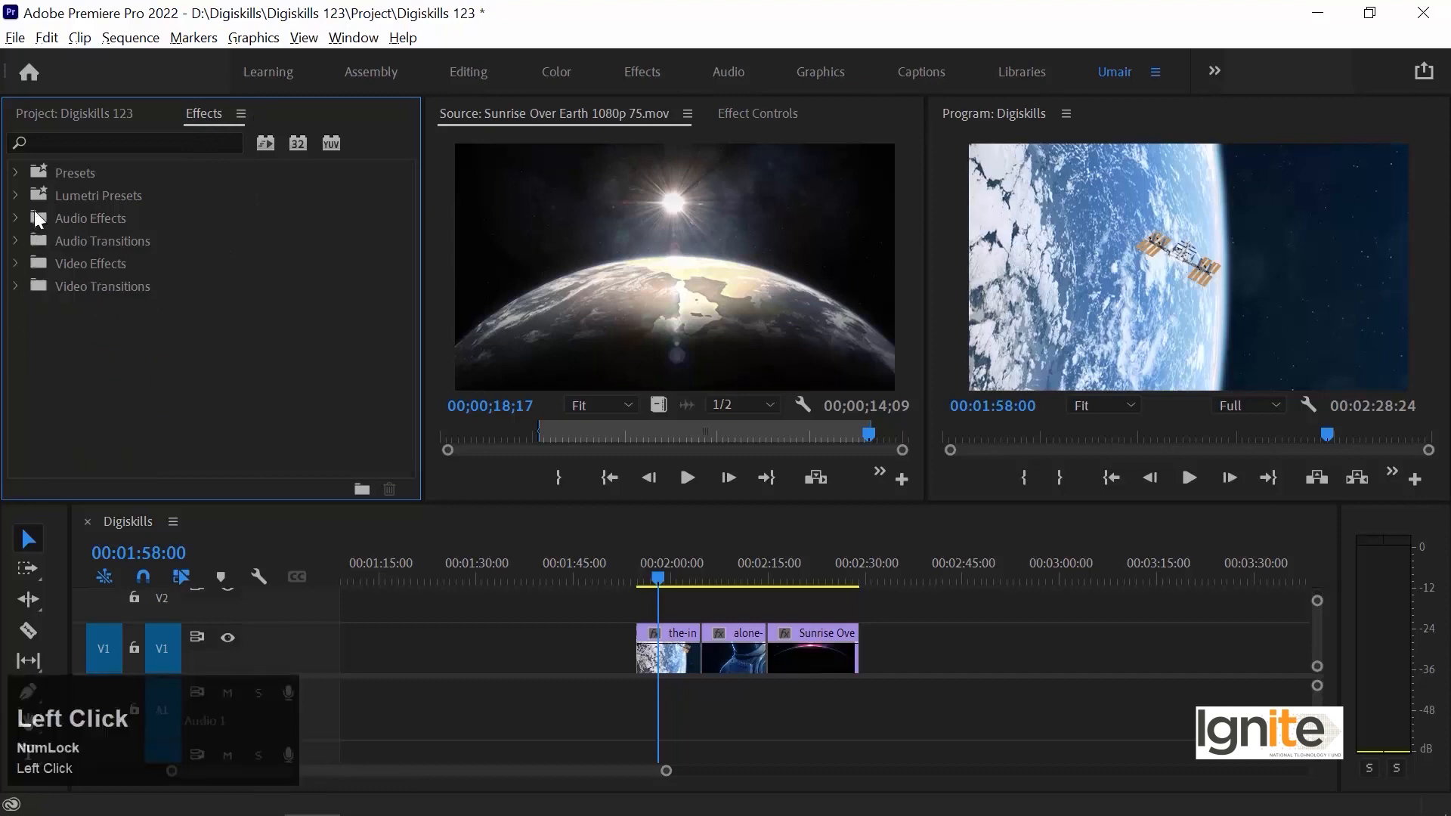
pyautogui.click(15, 286)
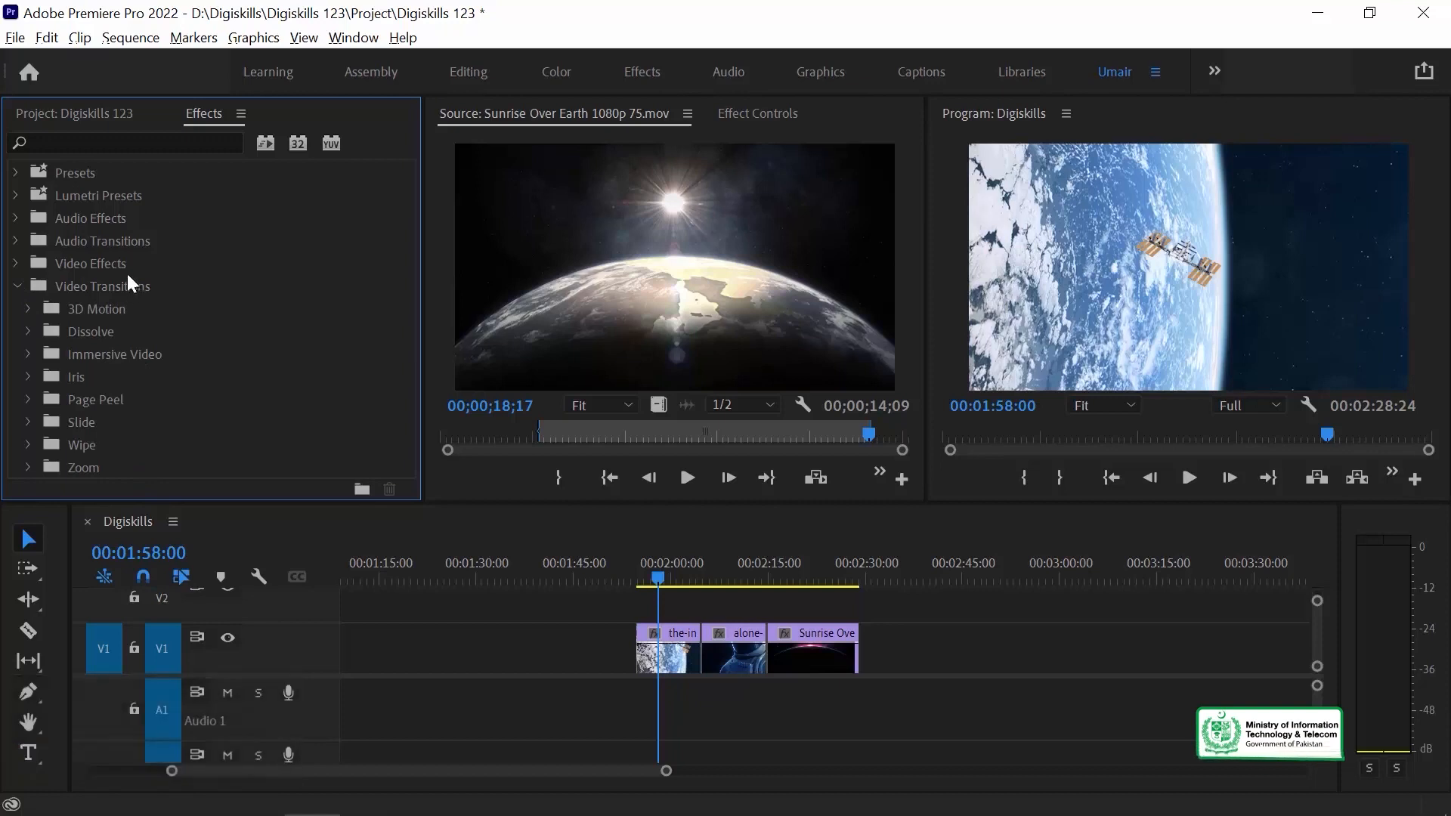
pyautogui.scroll(-1, 129, 354)
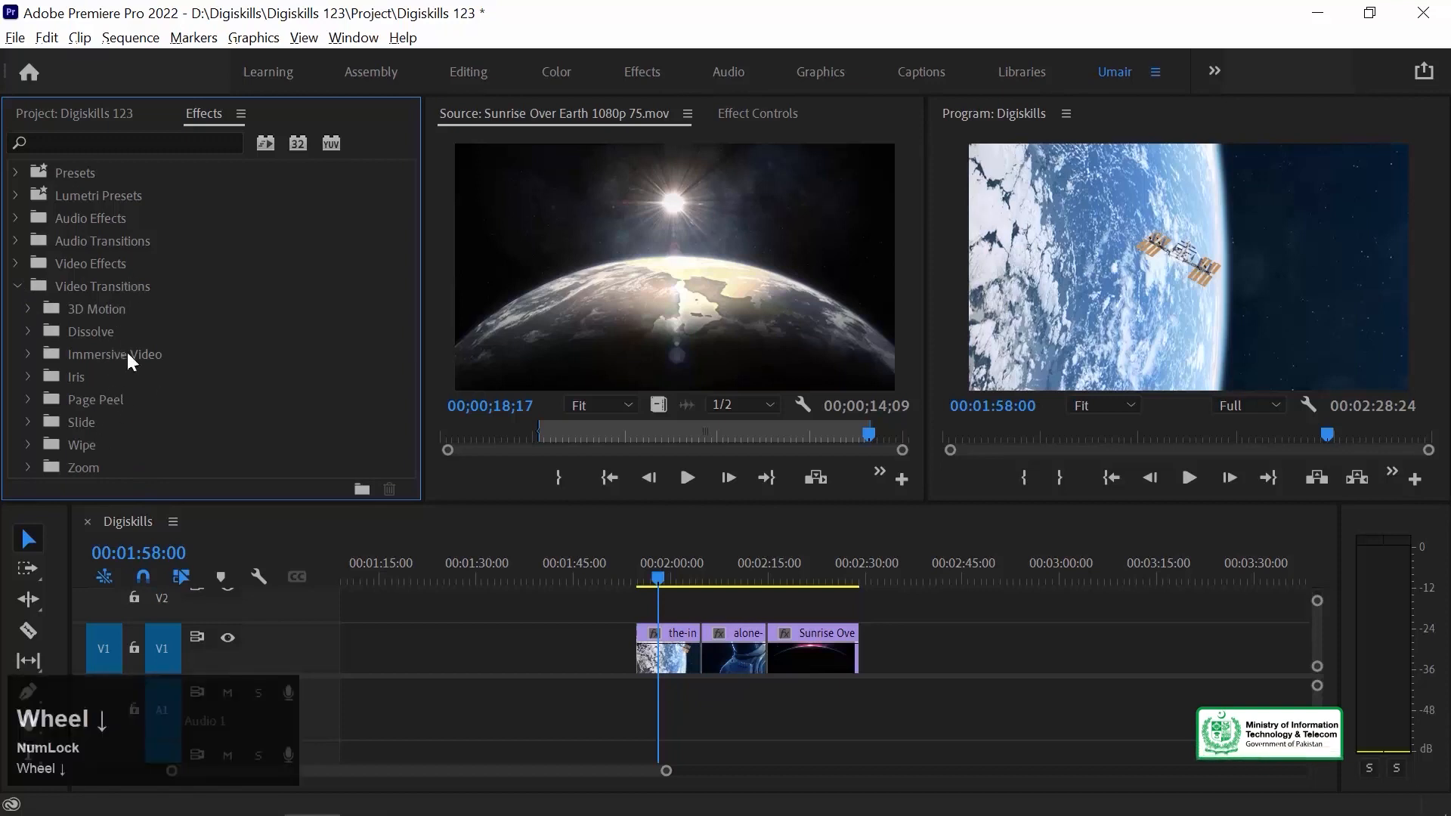
pyautogui.click(27, 376)
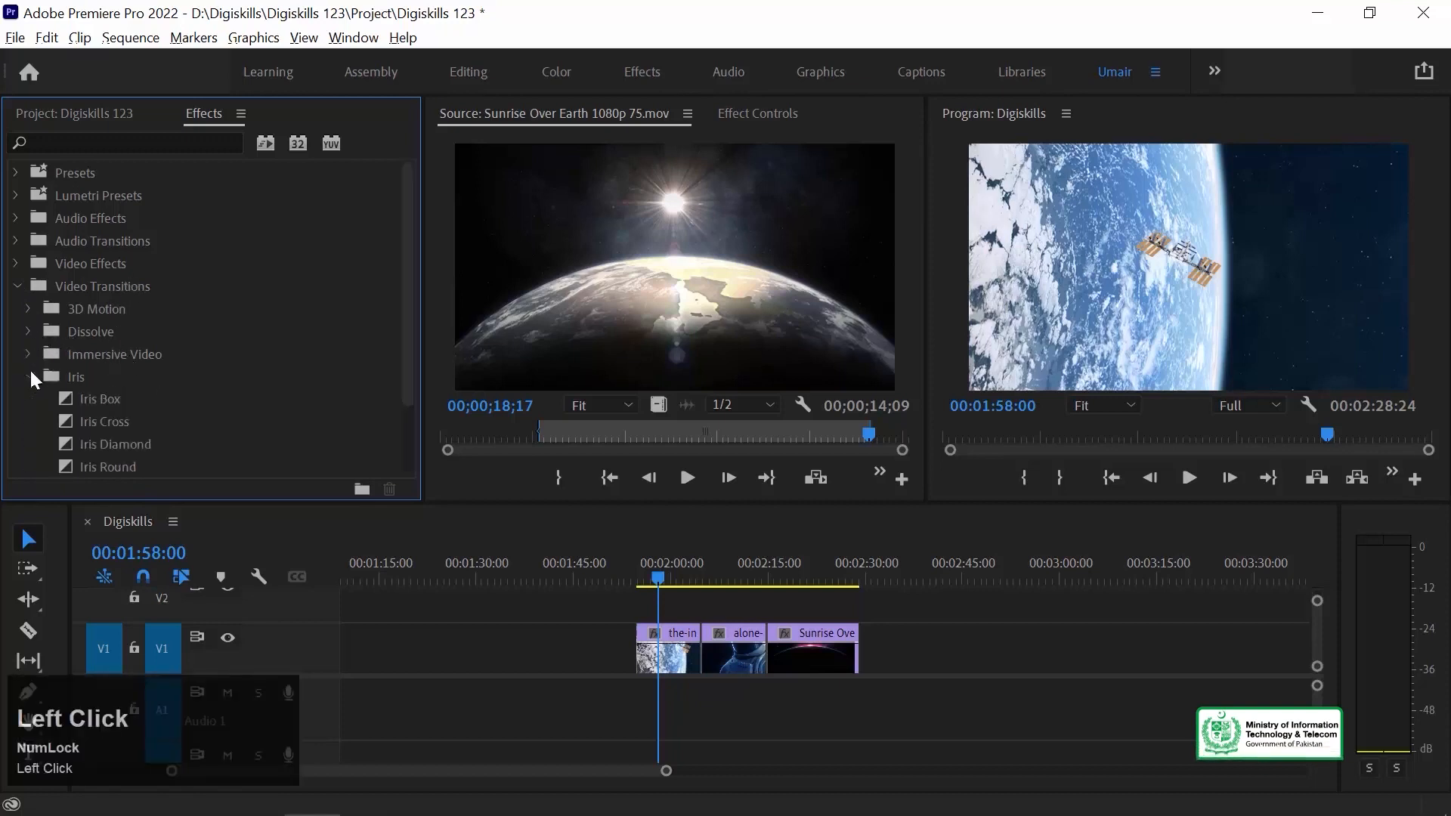
pyautogui.scroll(-1, 231, 325)
pyautogui.scroll(-1, 231, 323)
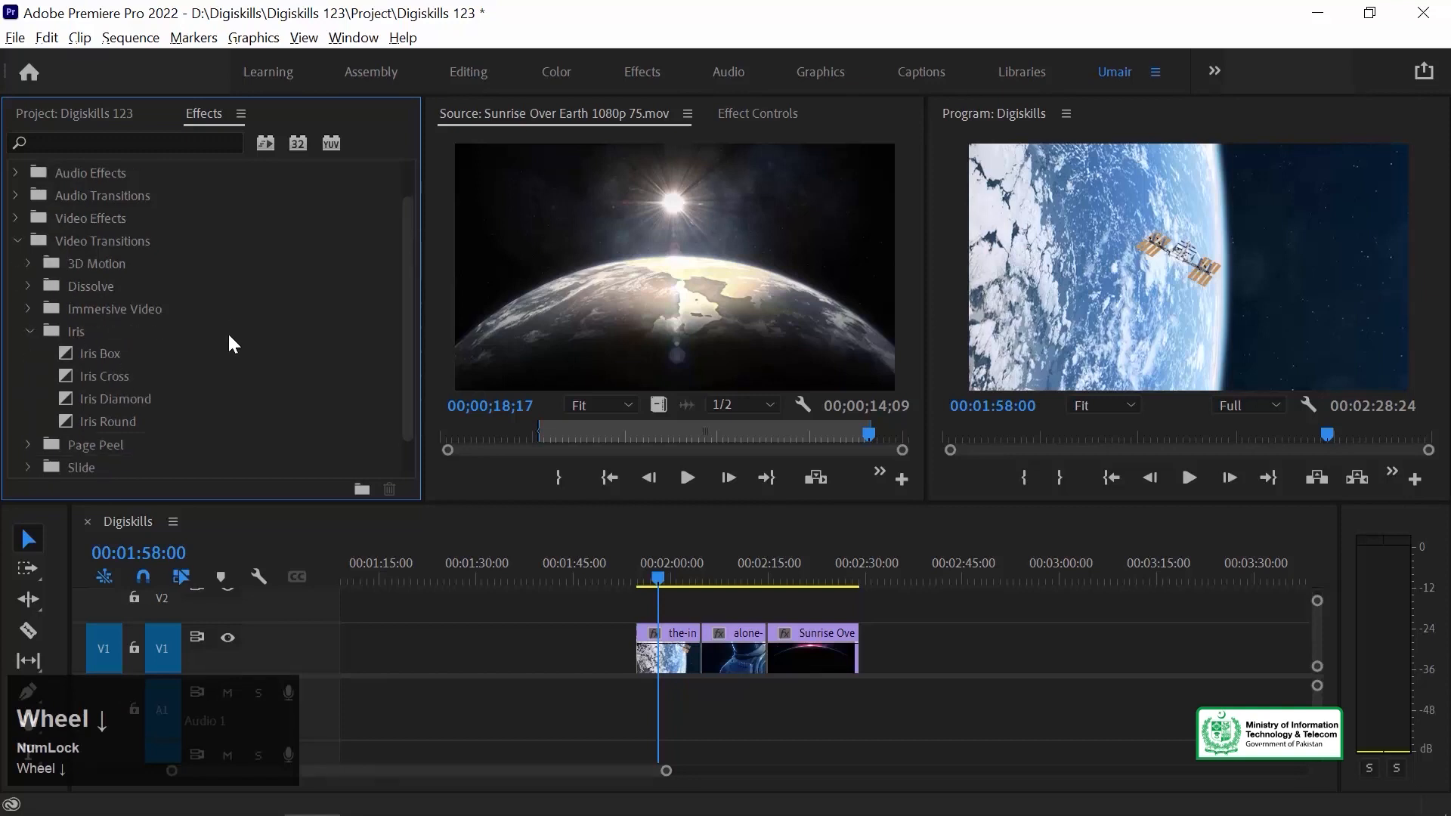
pyautogui.click(29, 331)
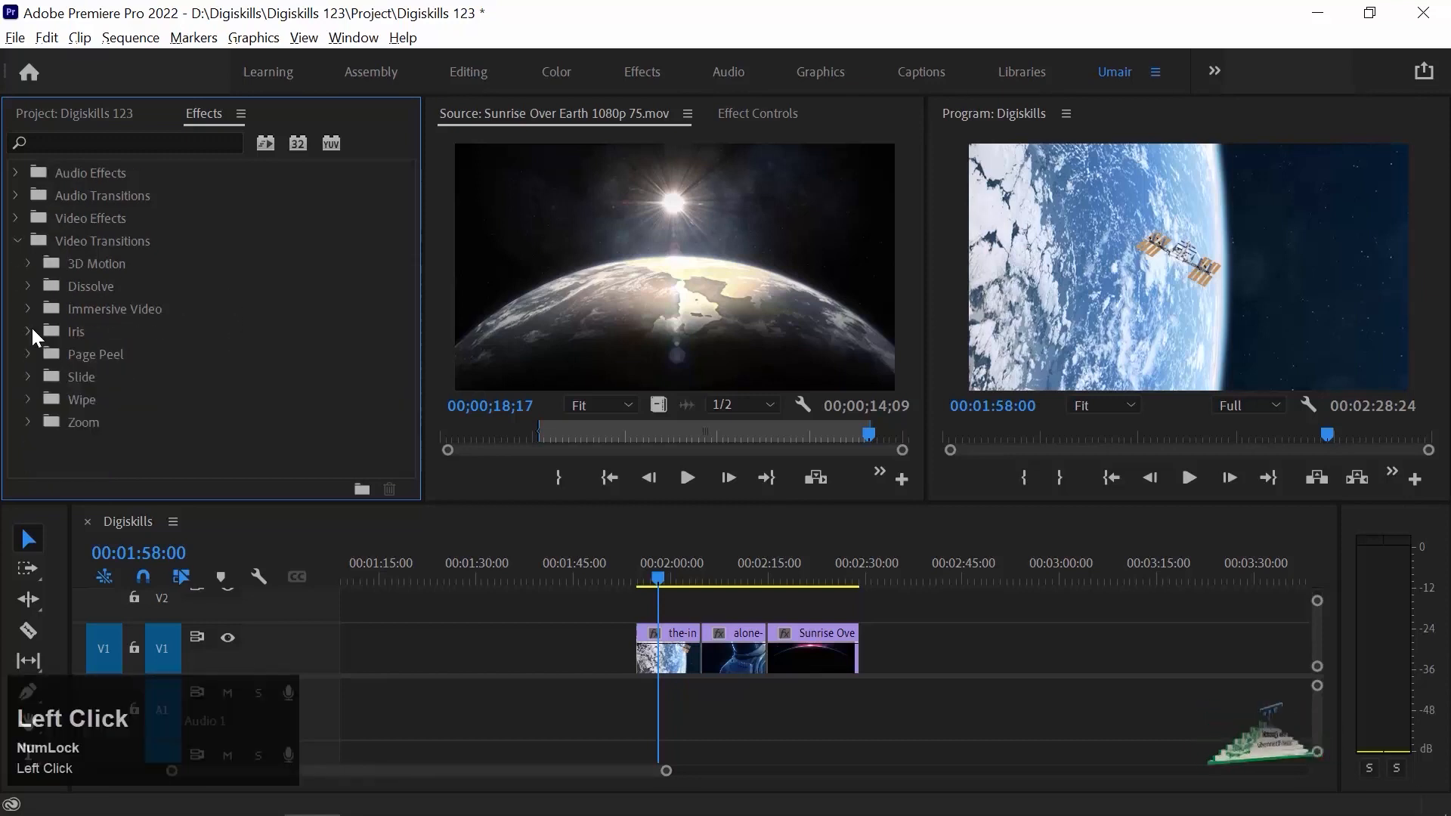
pyautogui.click(29, 286)
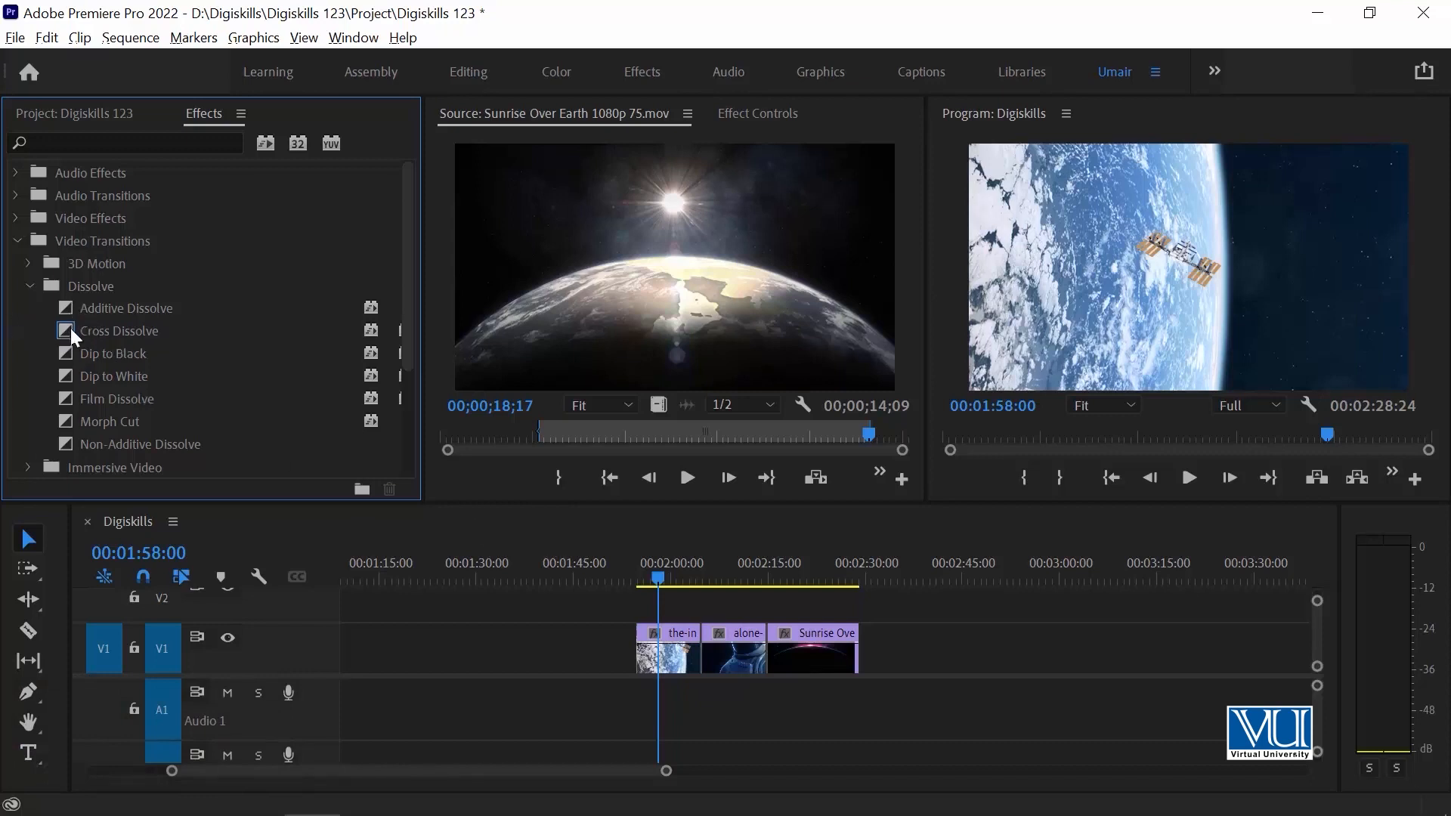
# Step: Apply a Cross Dissolve to the cut between the space-station and astronaut clips and play it back
pyautogui.moveTo(70, 328); pyautogui.dragTo(675, 663)
pyautogui.press('=')
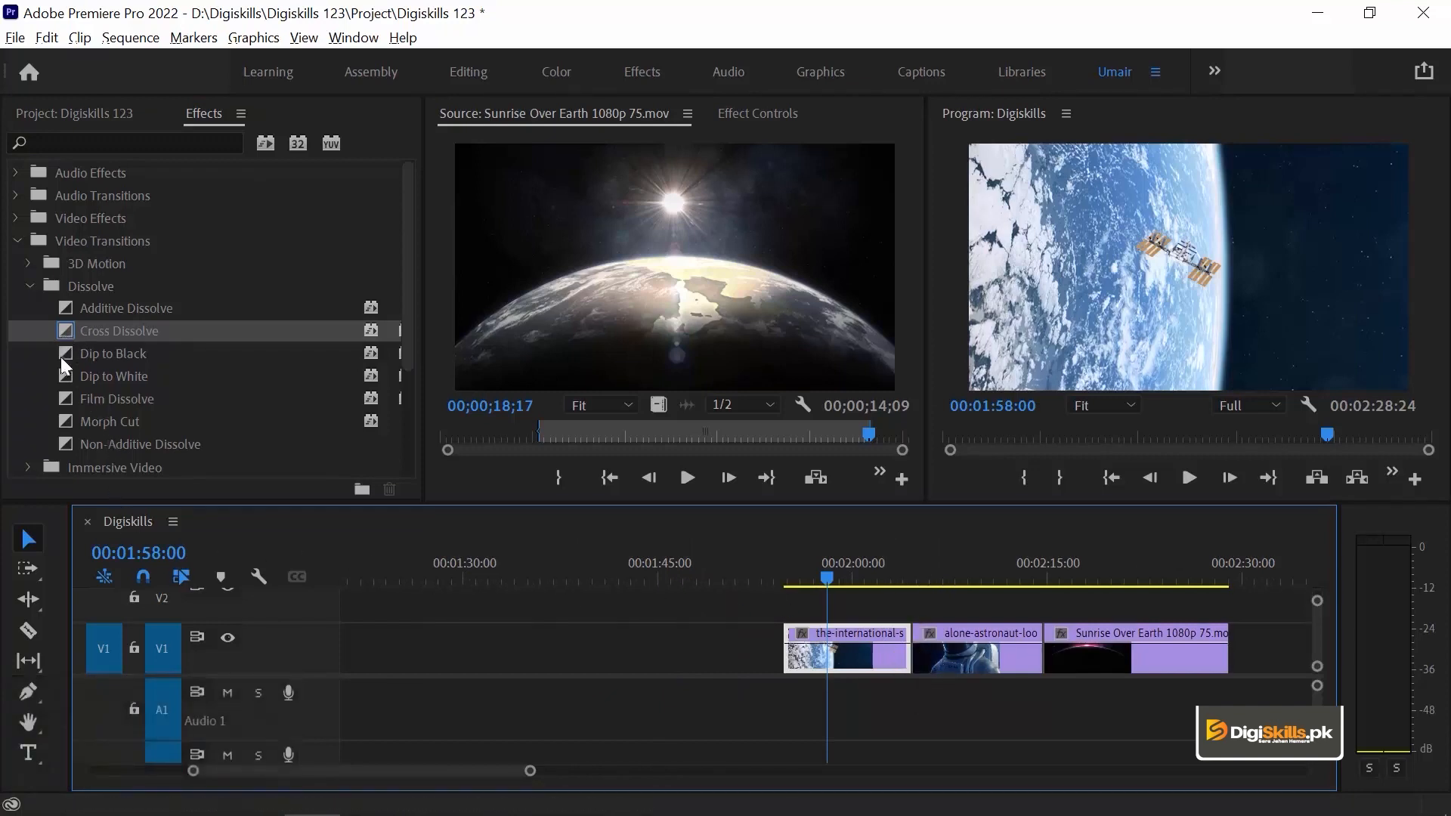
pyautogui.moveTo(67, 331); pyautogui.dragTo(860, 598)
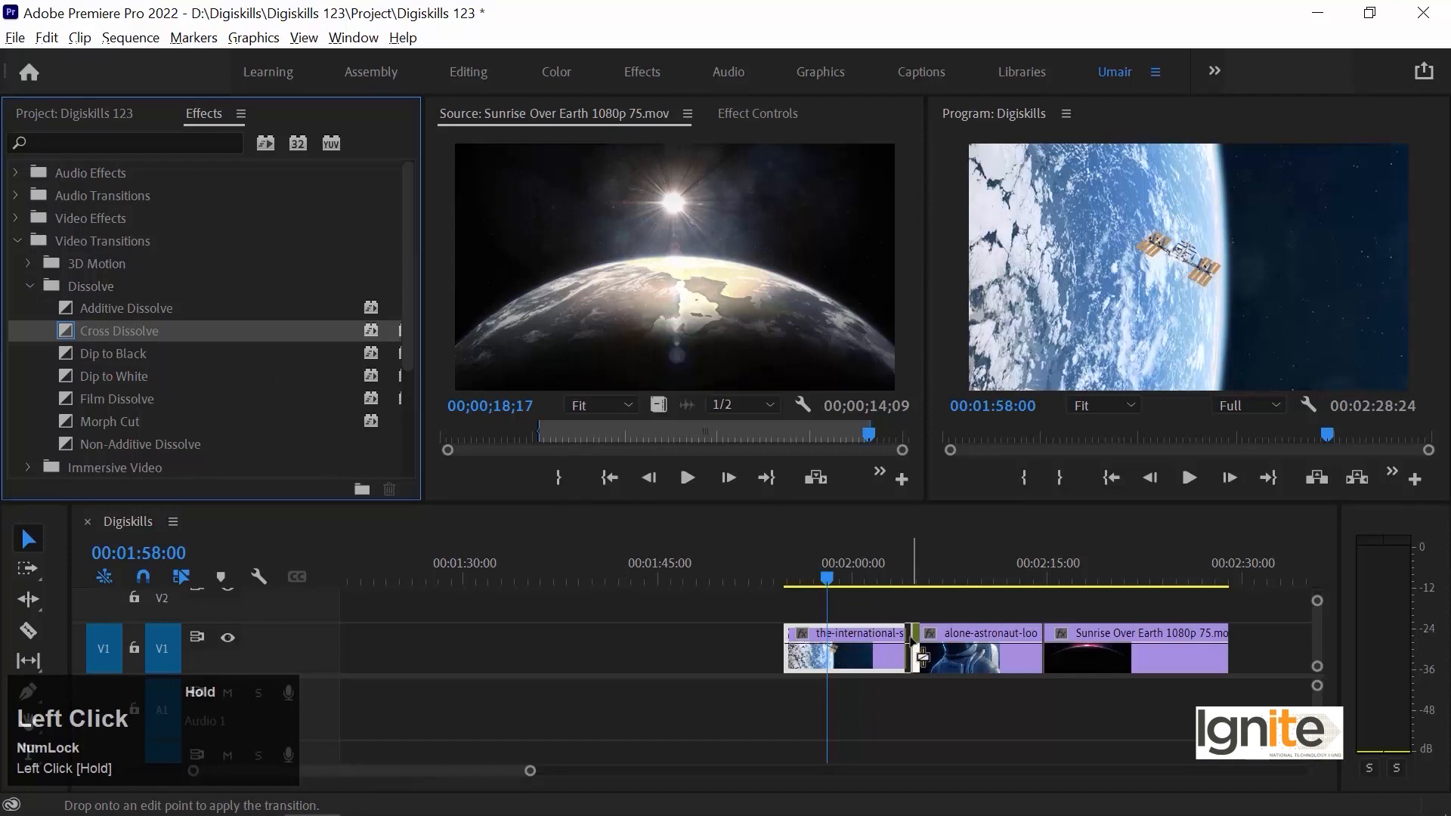
pyautogui.moveTo(910, 641); pyautogui.dragTo(911, 641)
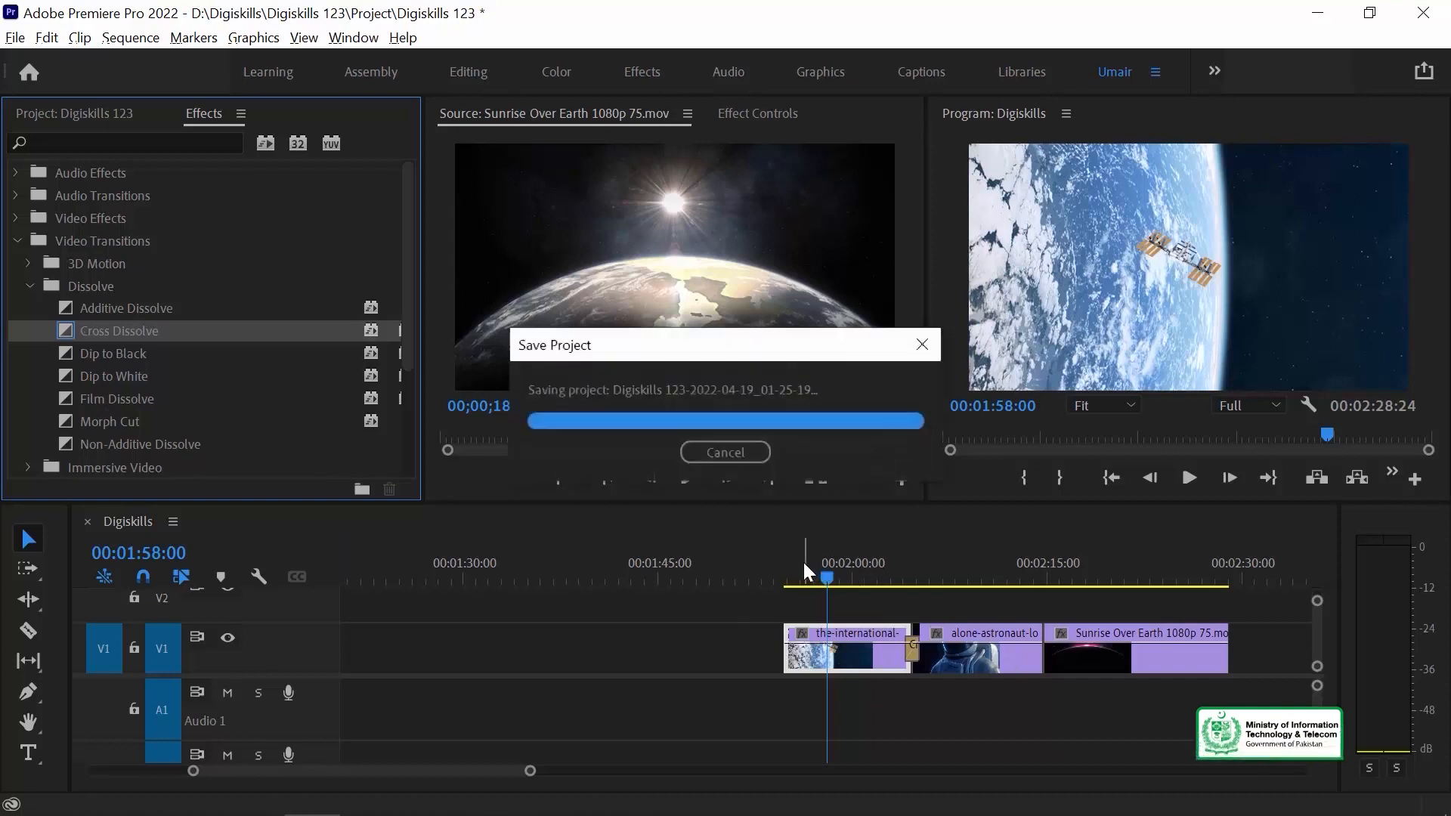
pyautogui.click(869, 564)
pyautogui.press('space')
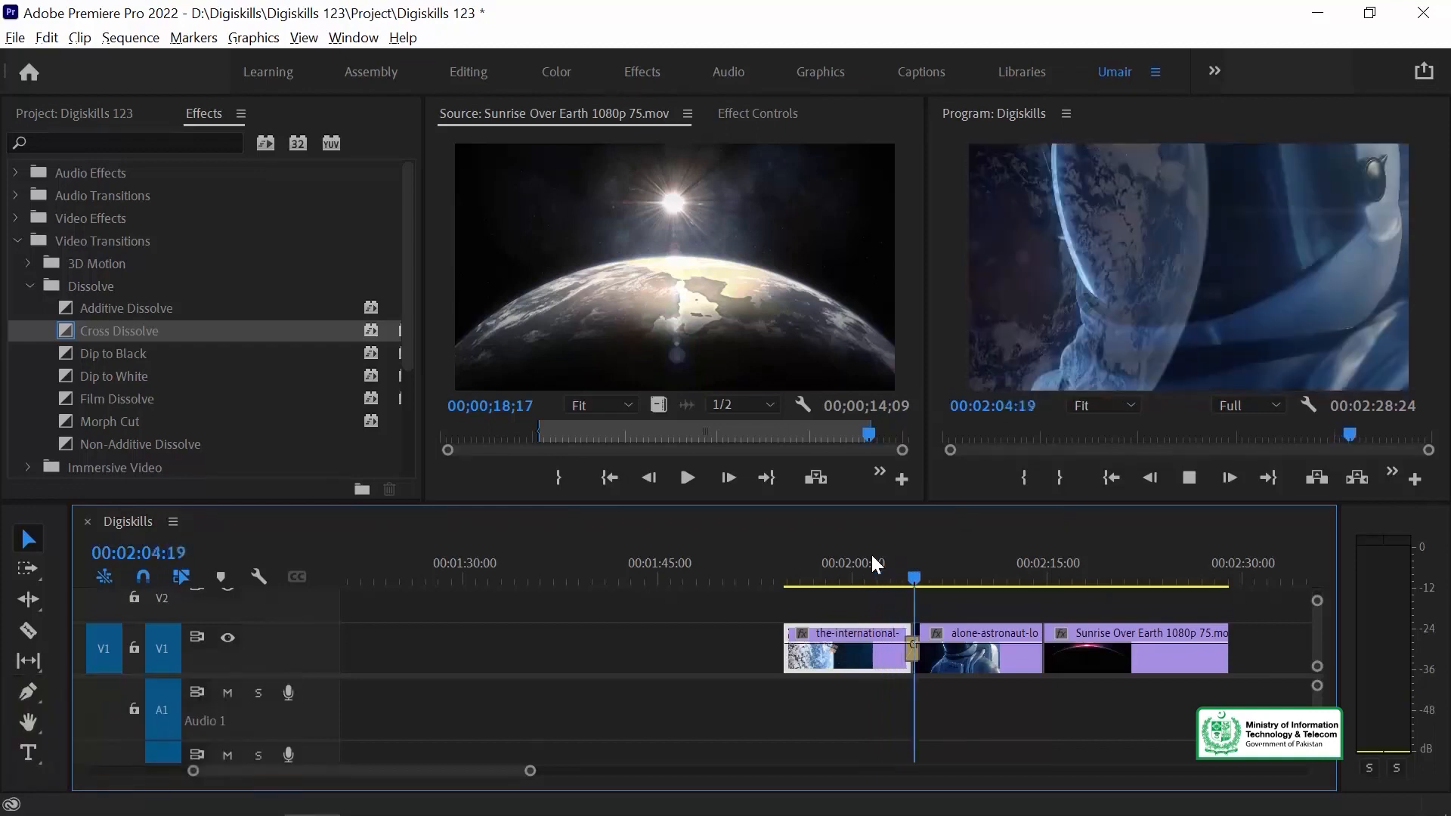
# Step: Undo the Cross Dissolve between the space-station and astronaut clips
pyautogui.press('=')
pyautogui.press('=')
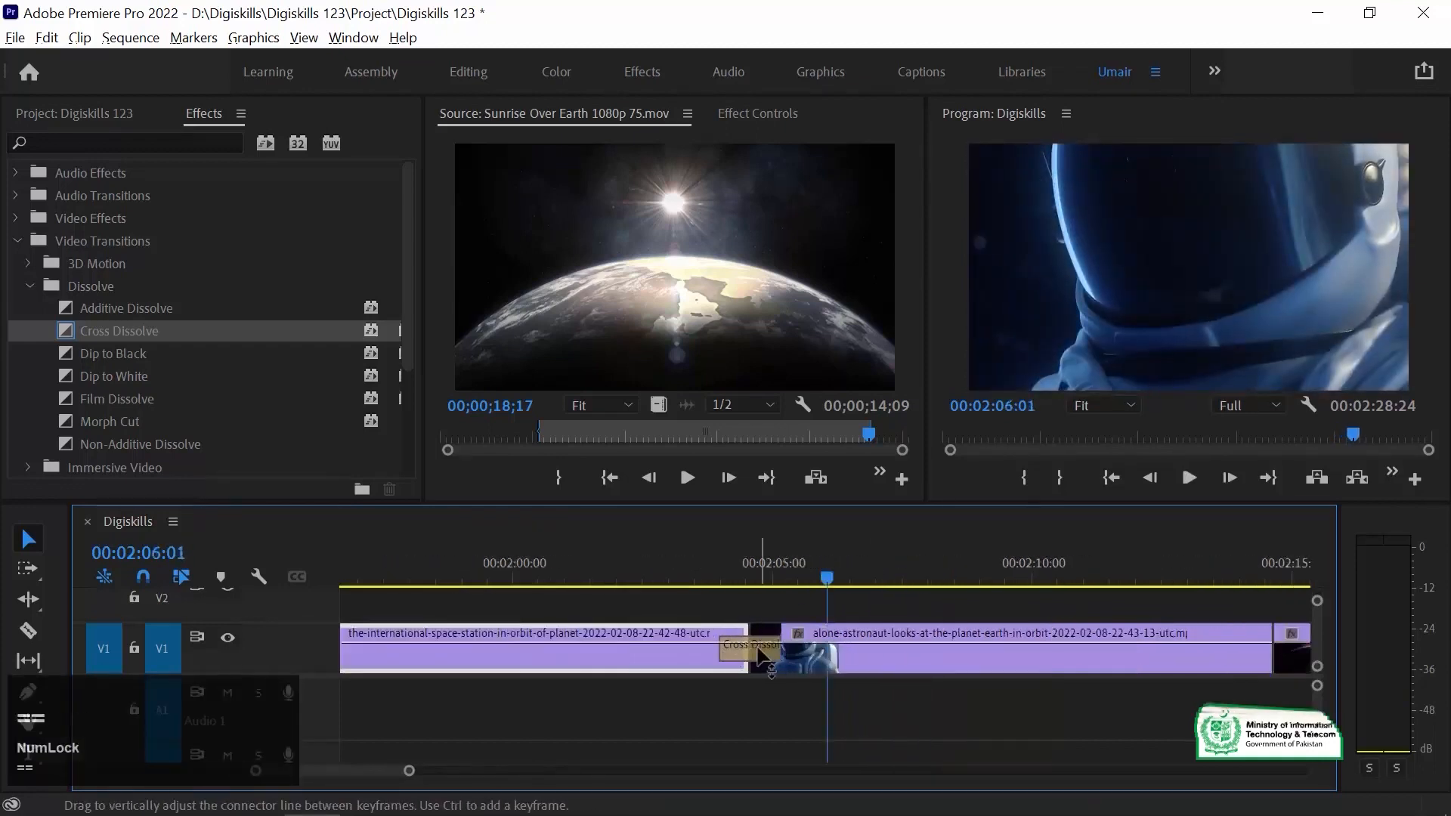
pyautogui.click(769, 651)
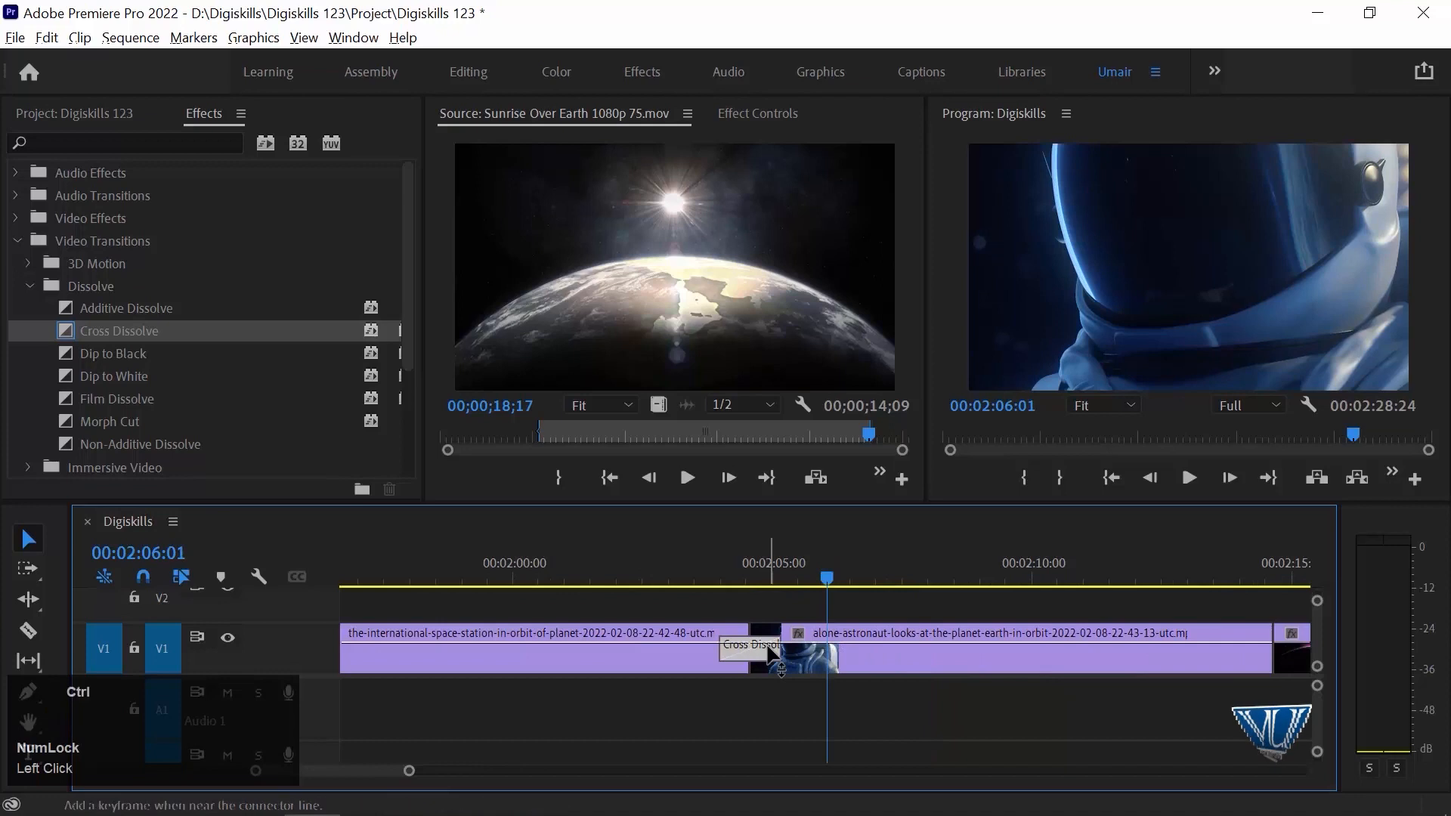
pyautogui.hotkey('ctrl', 'z')
# Step: Play back the plain cut between the space-station and astronaut clips without a transition
pyautogui.click(605, 556)
pyautogui.click(673, 568)
pyautogui.press('space')
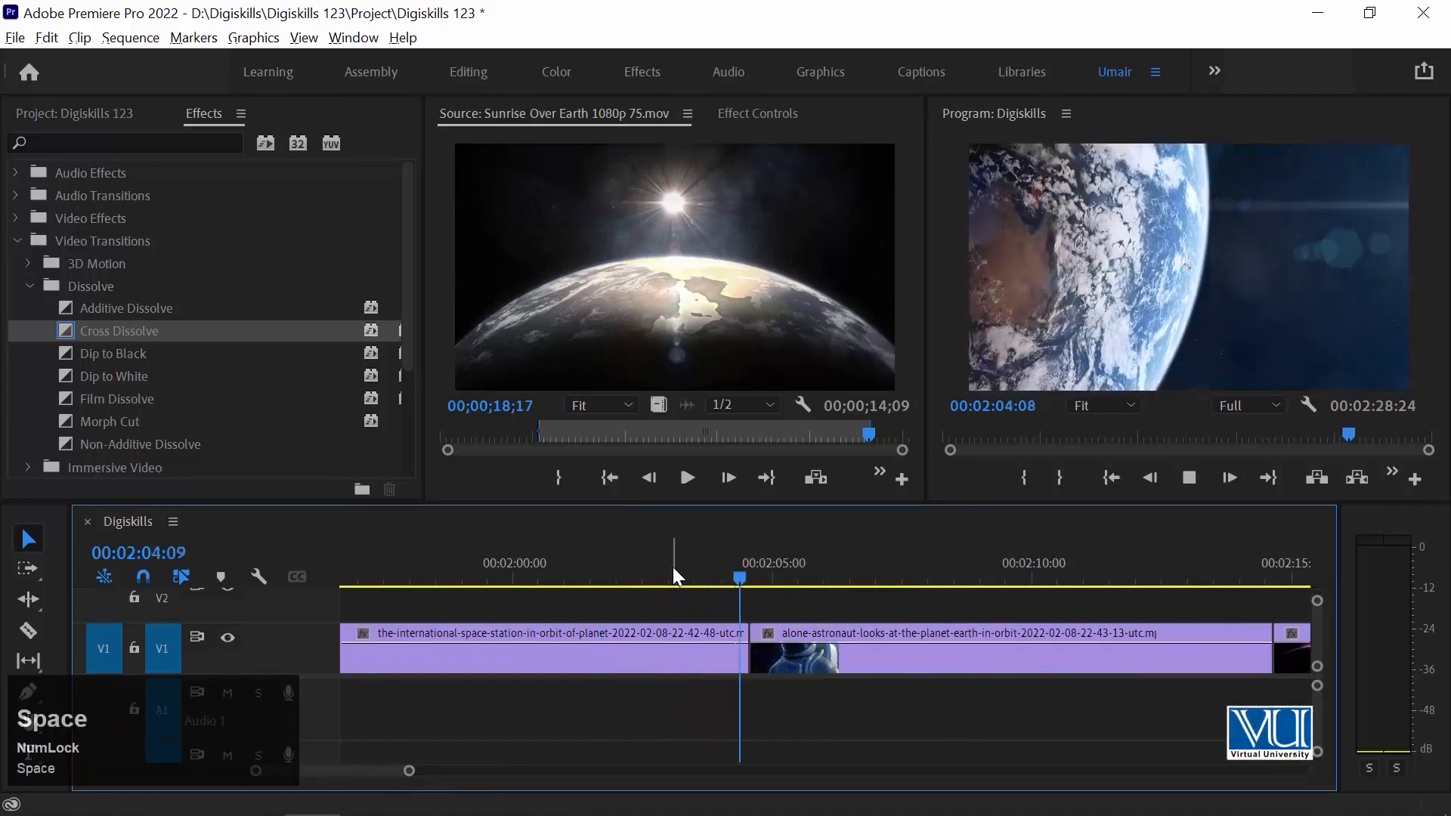
pyautogui.click(650, 568)
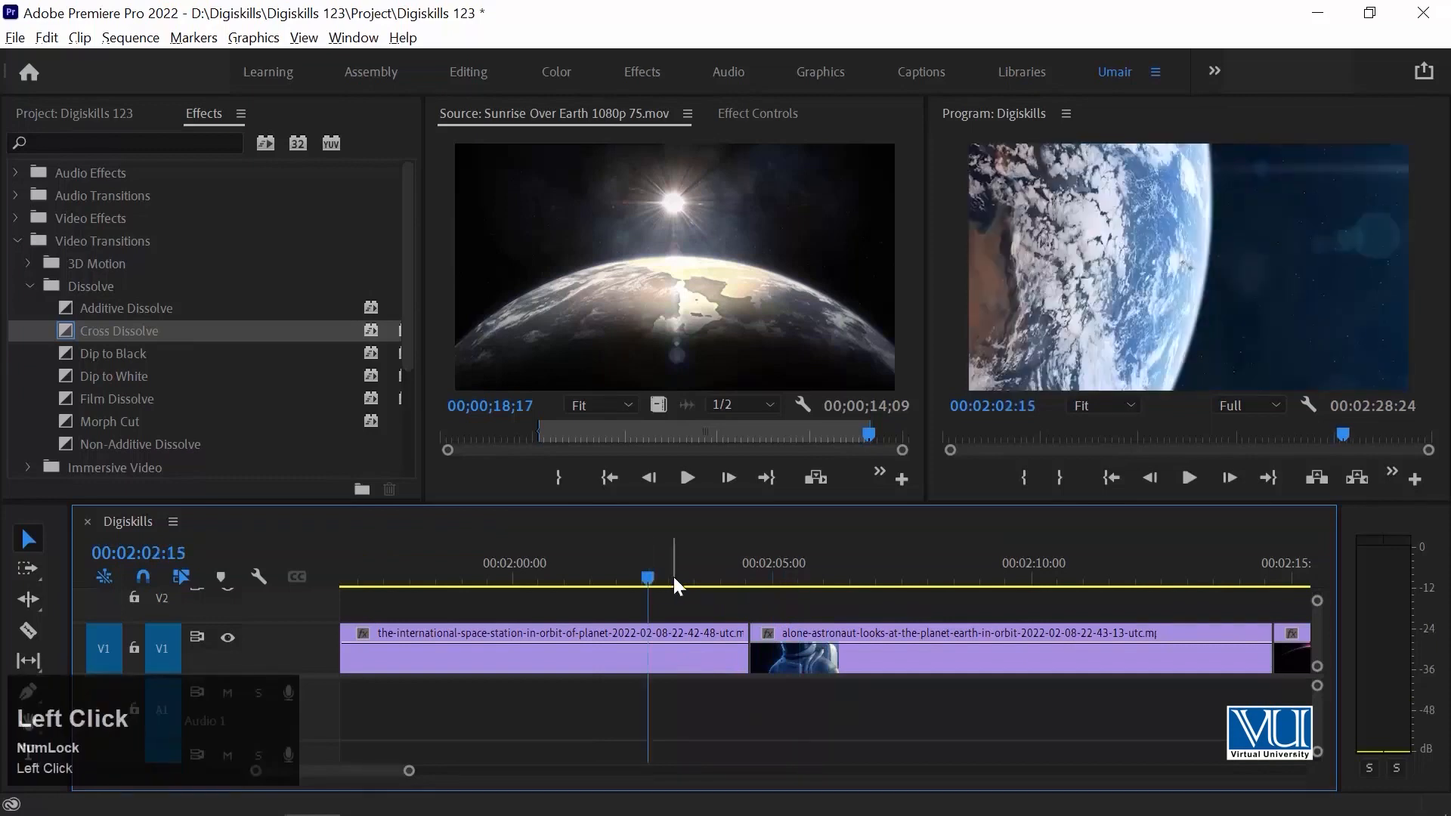
pyautogui.press('space')
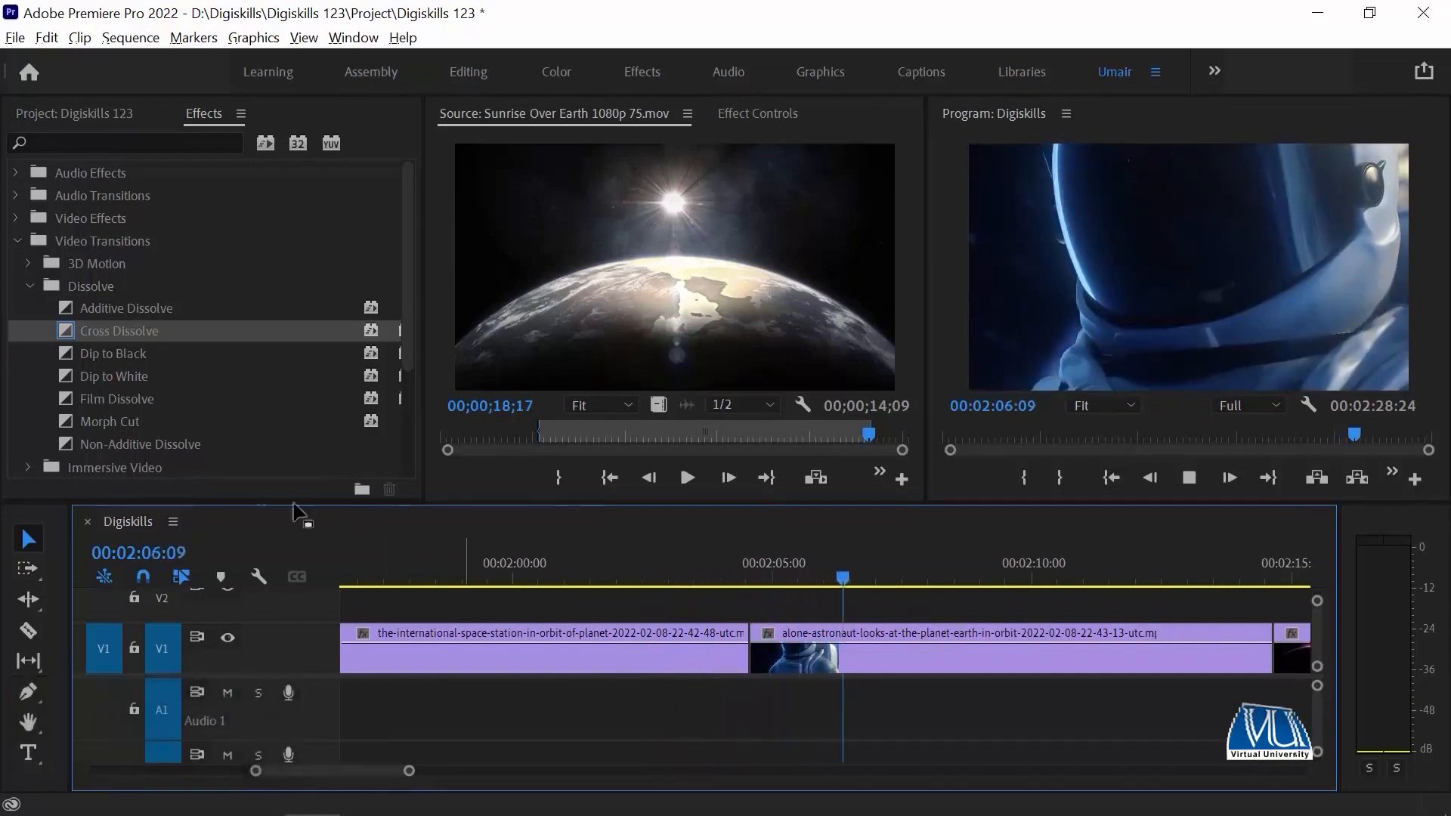
pyautogui.press('space')
# Step: Reapply the Cross Dissolve centred on the cut between the space-station and astronaut clips and preview it
pyautogui.moveTo(67, 329); pyautogui.dragTo(374, 437)
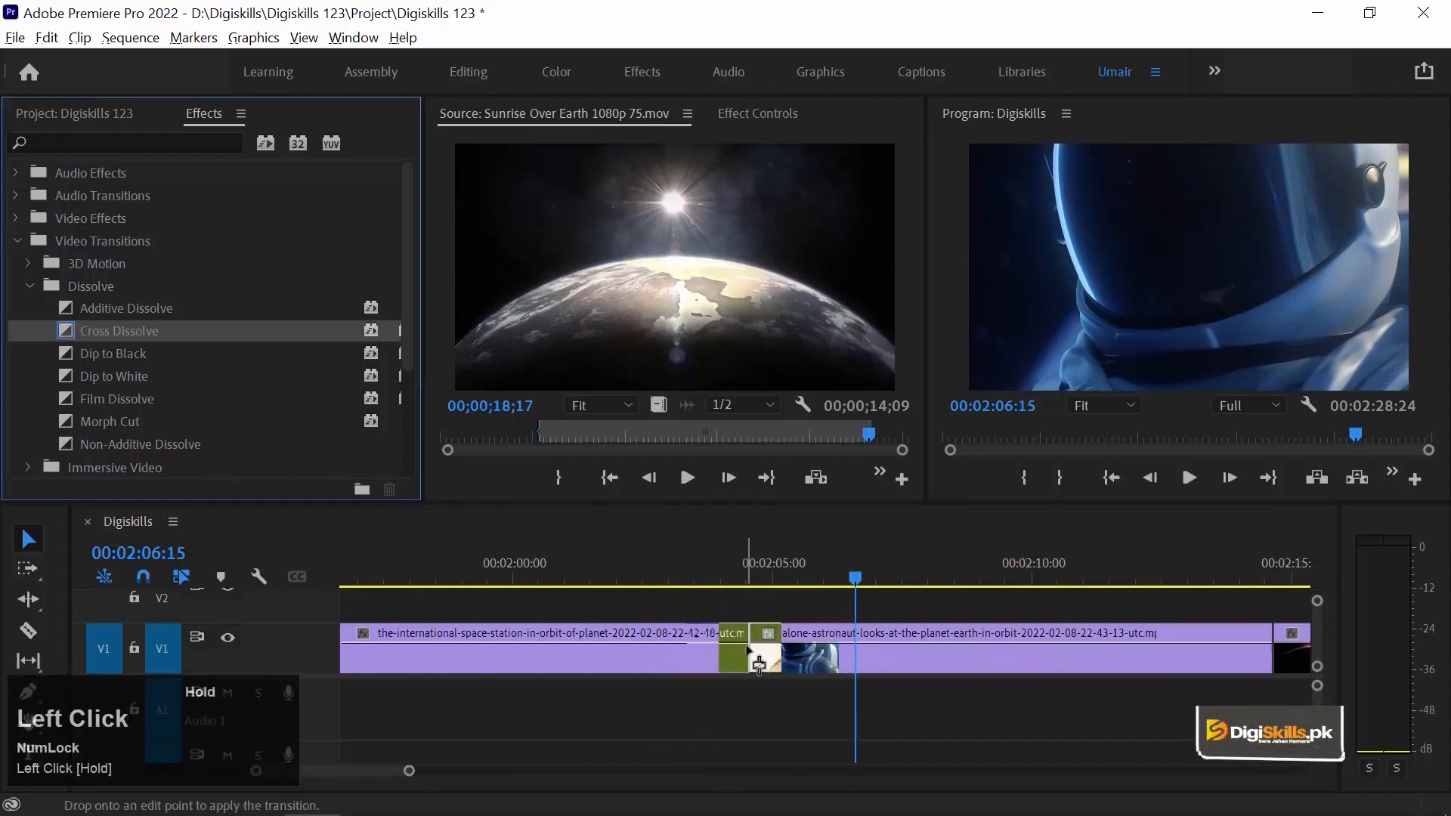
pyautogui.moveTo(748, 648); pyautogui.dragTo(745, 651)
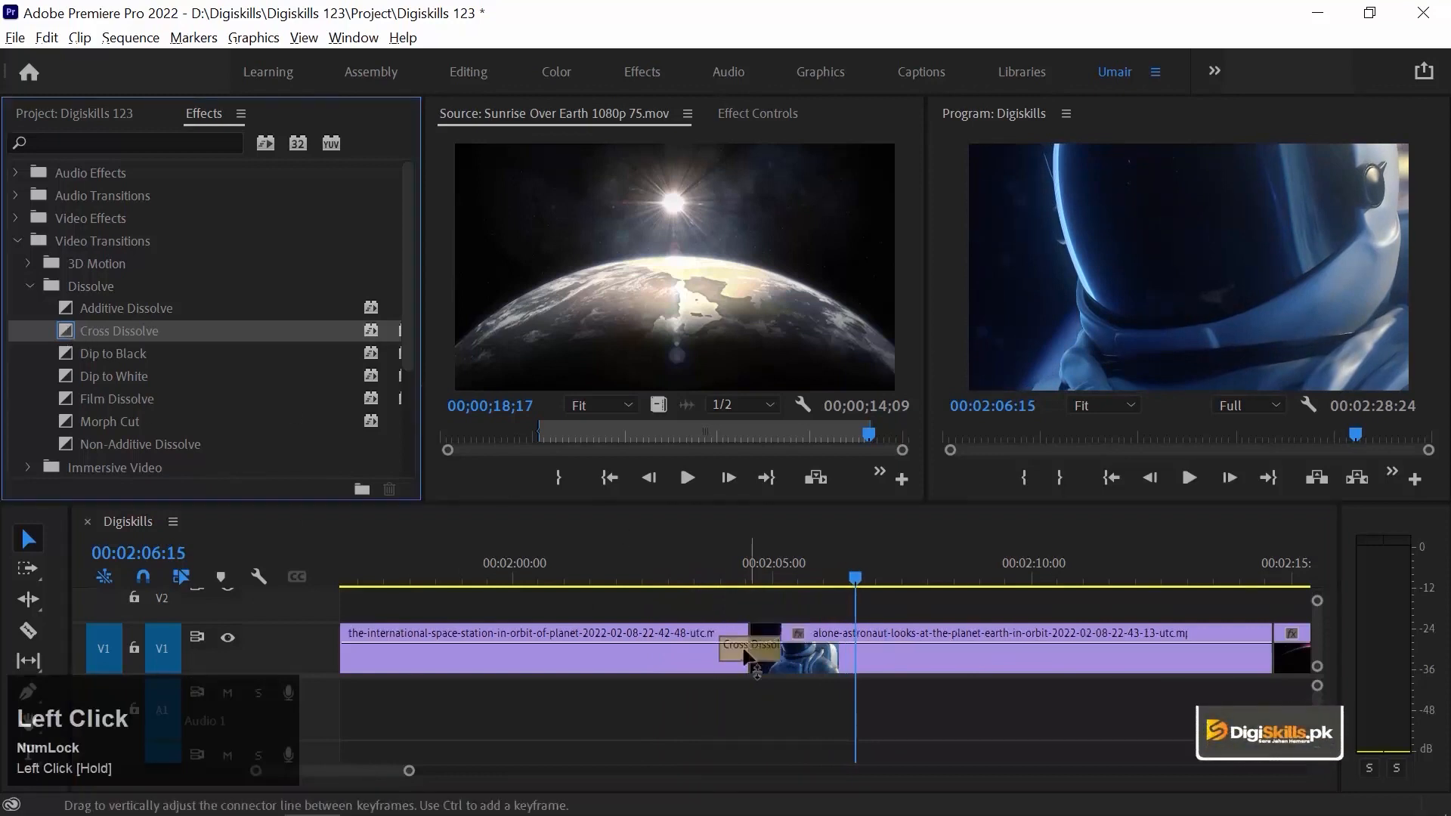
pyautogui.click(601, 567)
pyautogui.press('space')
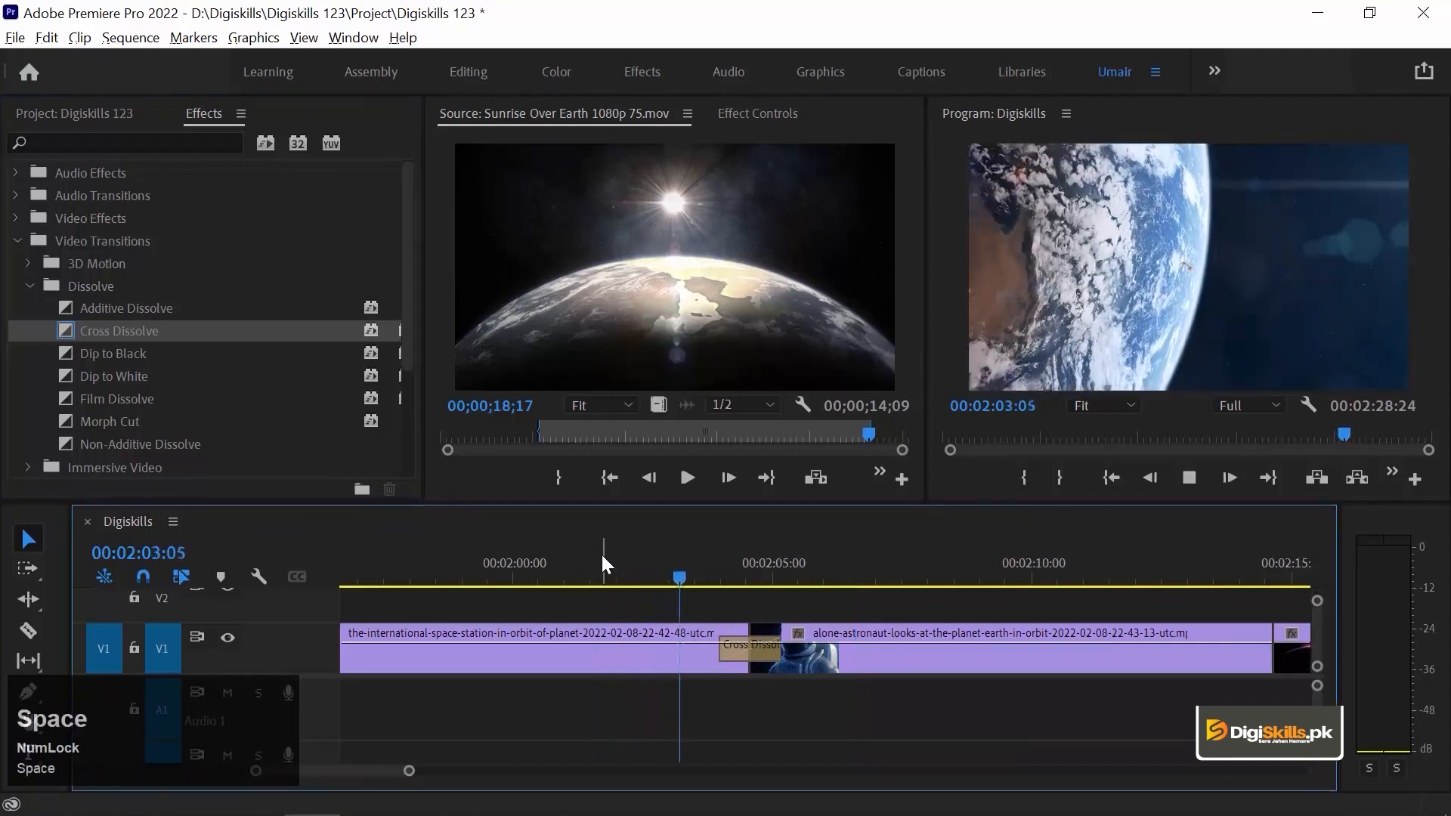
# Step: Step frame by frame through the Cross Dissolve to examine how the two clips blend
pyautogui.click(721, 566)
pyautogui.press('Right')
pyautogui.press('Right')
pyautogui.press('Right')
pyautogui.press('Right')
pyautogui.press('Right')
pyautogui.press('Right')
pyautogui.press('Right')
pyautogui.press('Right')
pyautogui.press('Right')
pyautogui.press('Right')
pyautogui.press('Right')
pyautogui.press('Right')
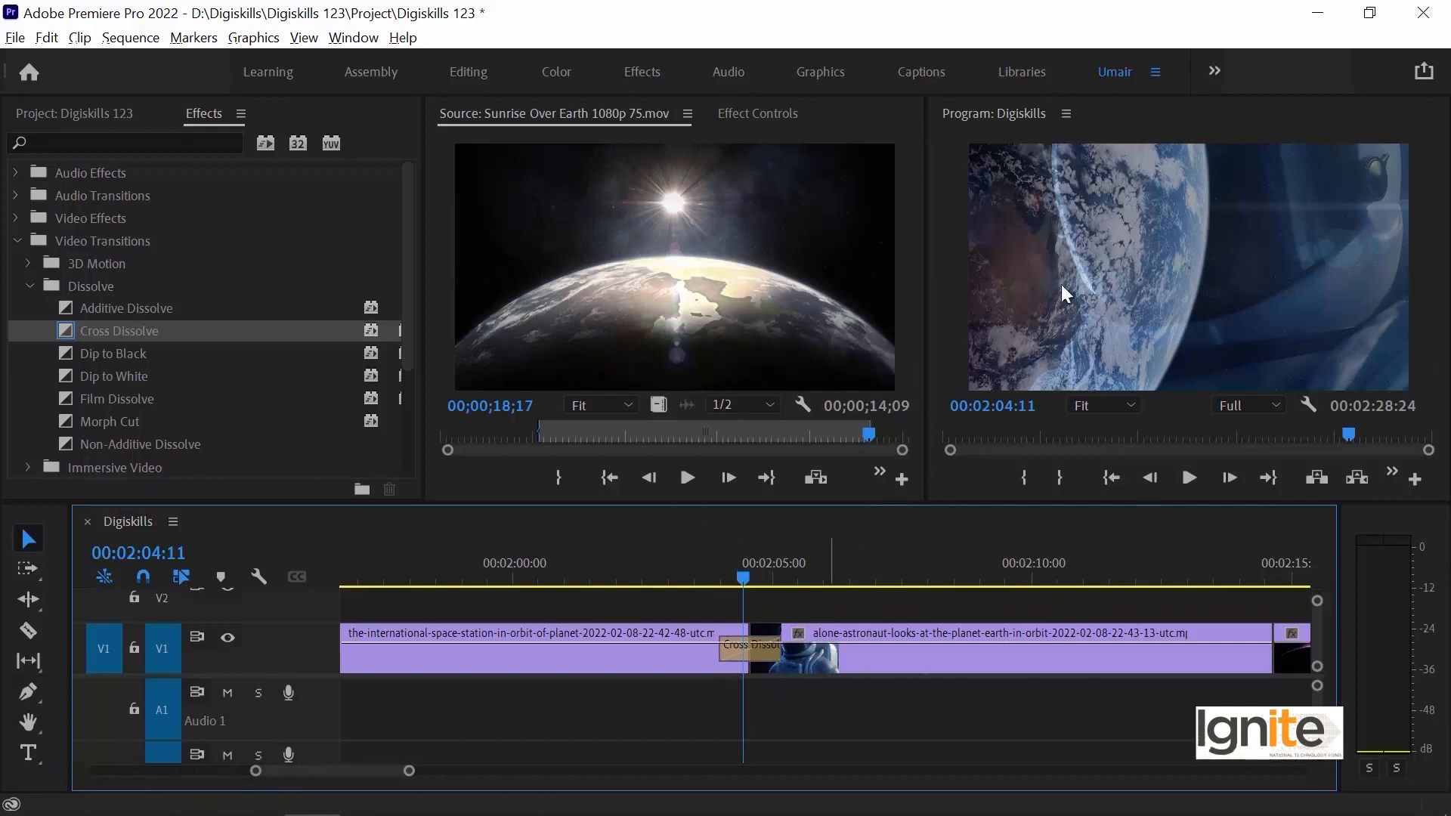
# Step: Advance frame by frame through the rest of the Cross Dissolve, past its end at the start of the plain astronaut footage
pyautogui.press('Right')
pyautogui.press('Right')
pyautogui.press('Right')
pyautogui.press('Right')
pyautogui.press('Right')
pyautogui.press('Right')
pyautogui.press('Right')
pyautogui.press('Right')
pyautogui.press('Right')
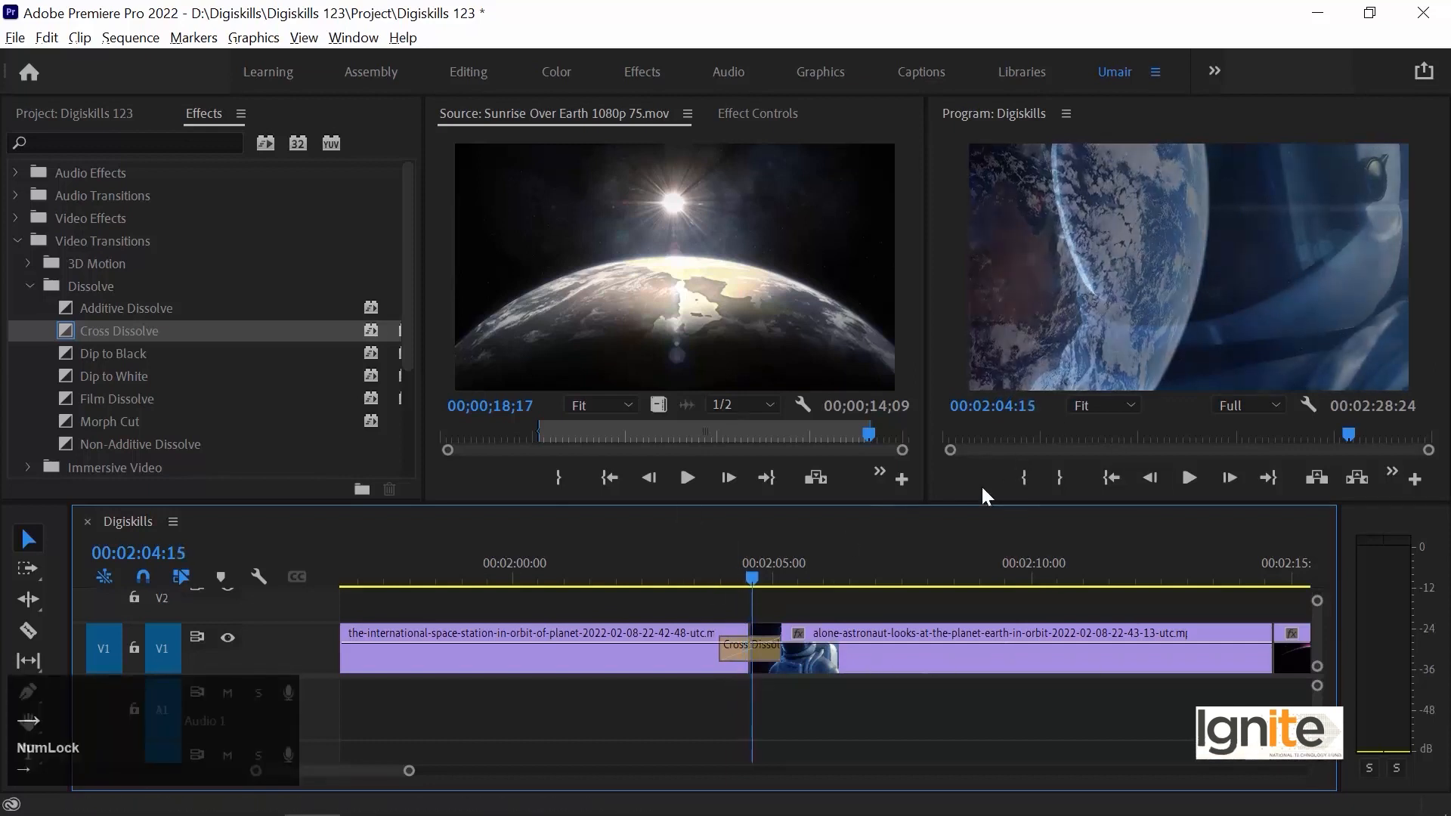
pyautogui.press('Right')
pyautogui.press('Right')
pyautogui.press('Right')
pyautogui.press('Right')
pyautogui.press('Right')
pyautogui.press('Right')
pyautogui.press('Right')
pyautogui.press('Right')
pyautogui.press('Right')
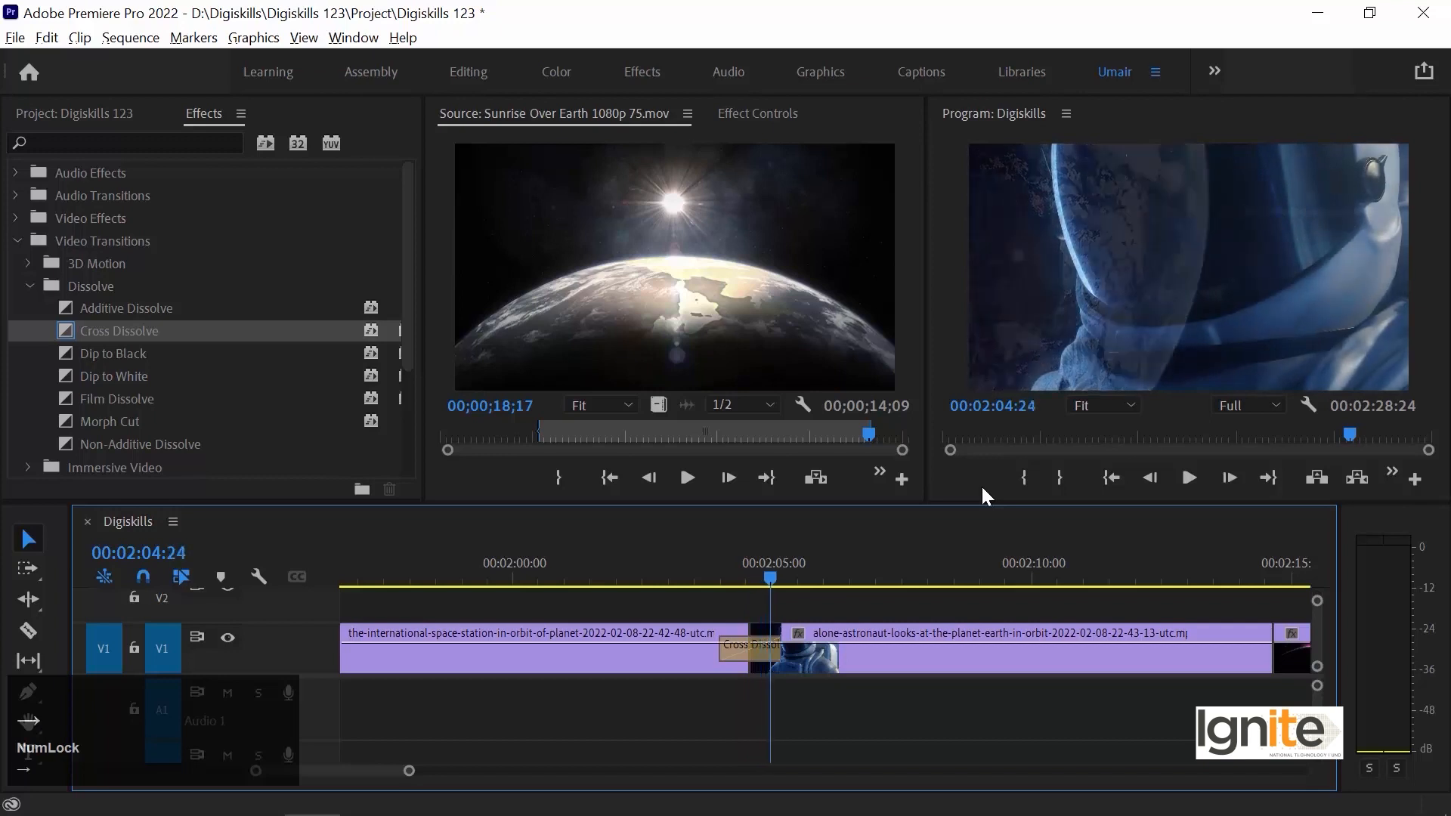
pyautogui.press('Right')
pyautogui.press('Right')
pyautogui.press('Right')
pyautogui.press('Right')
pyautogui.press('Right')
pyautogui.press('Right')
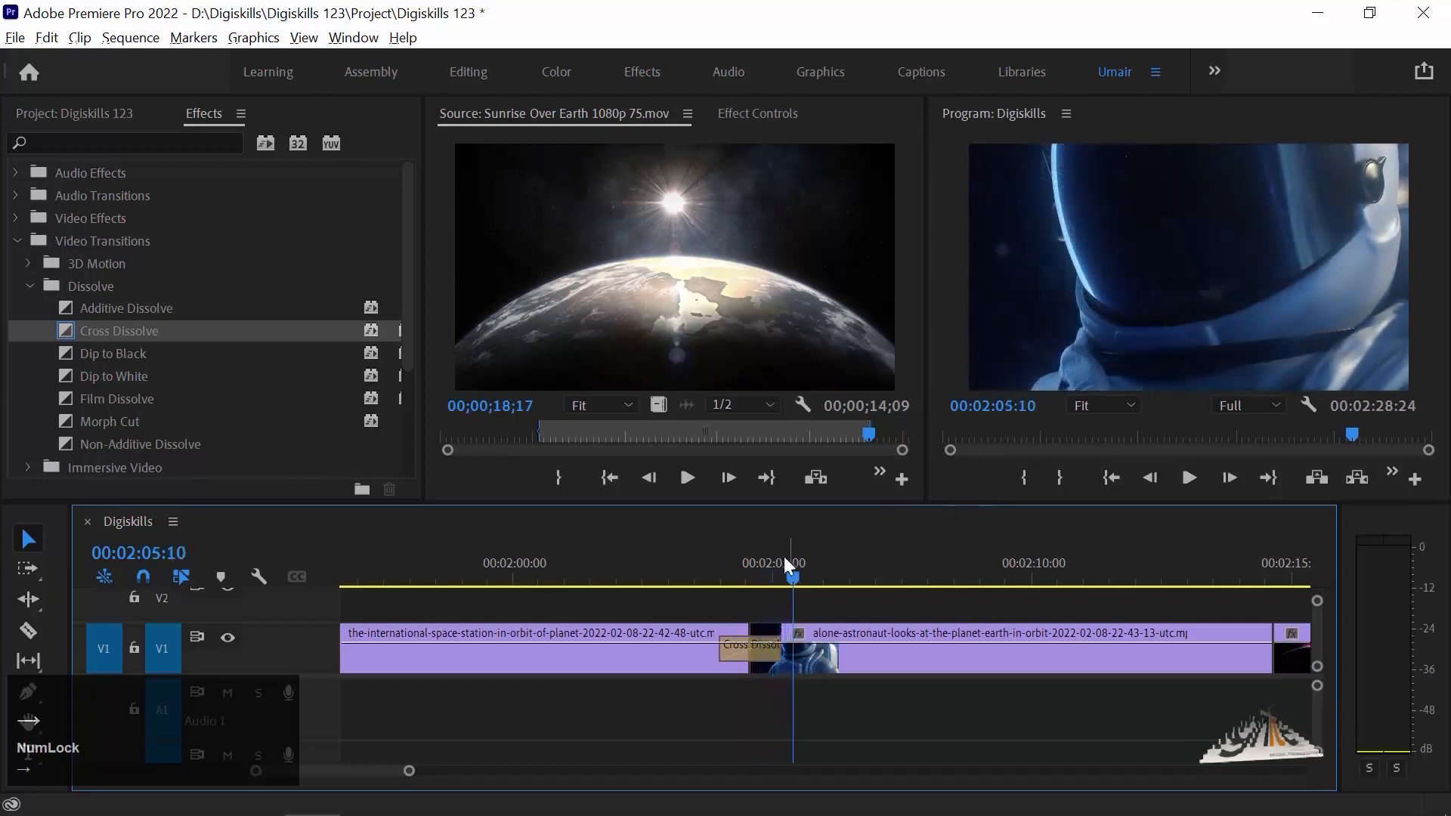
# Step: Play back the Cross Dissolve at normal speed from just before the cut into the astronaut clip
pyautogui.click(689, 560)
pyautogui.press('space')
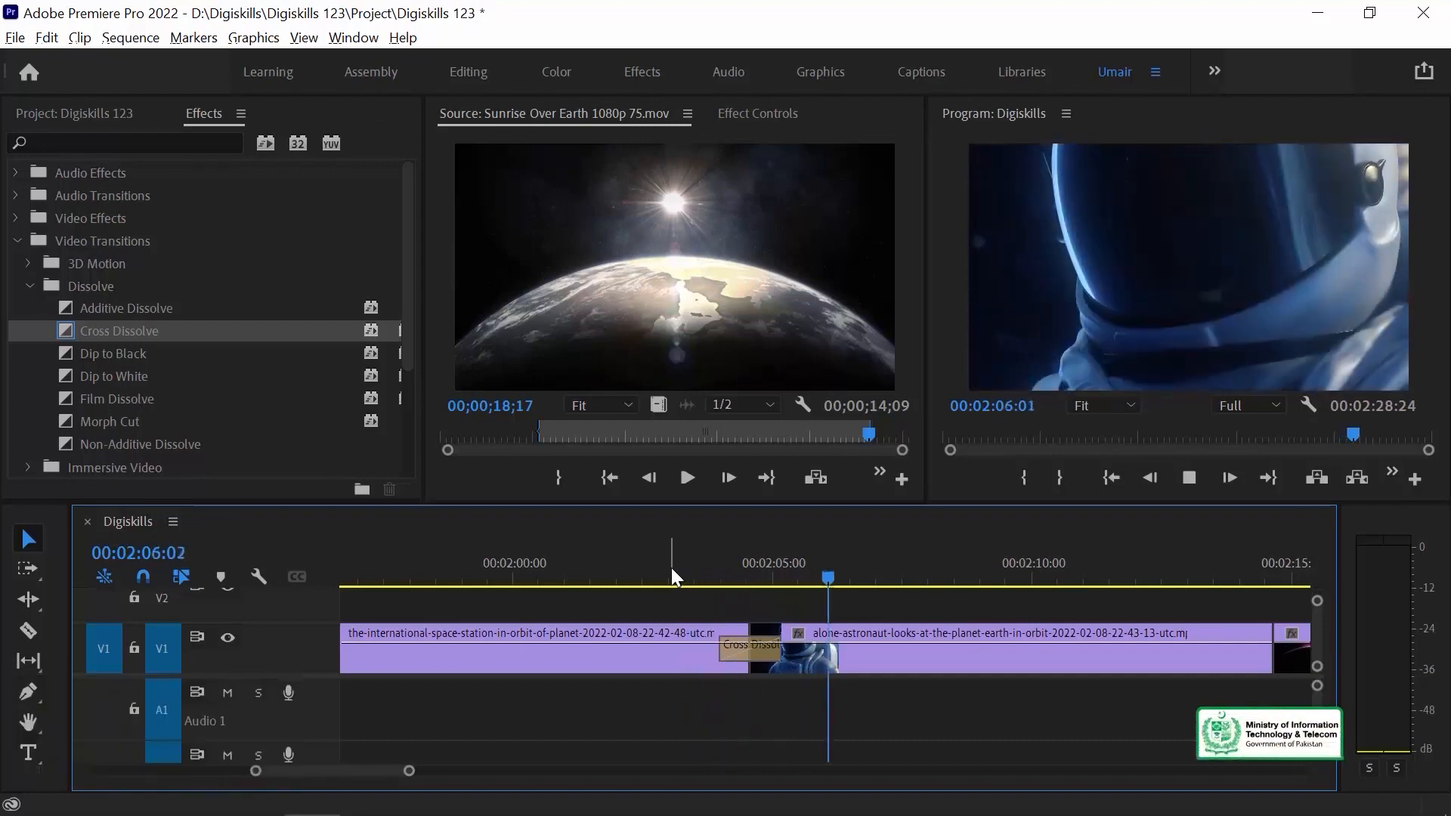
pyautogui.press('space')
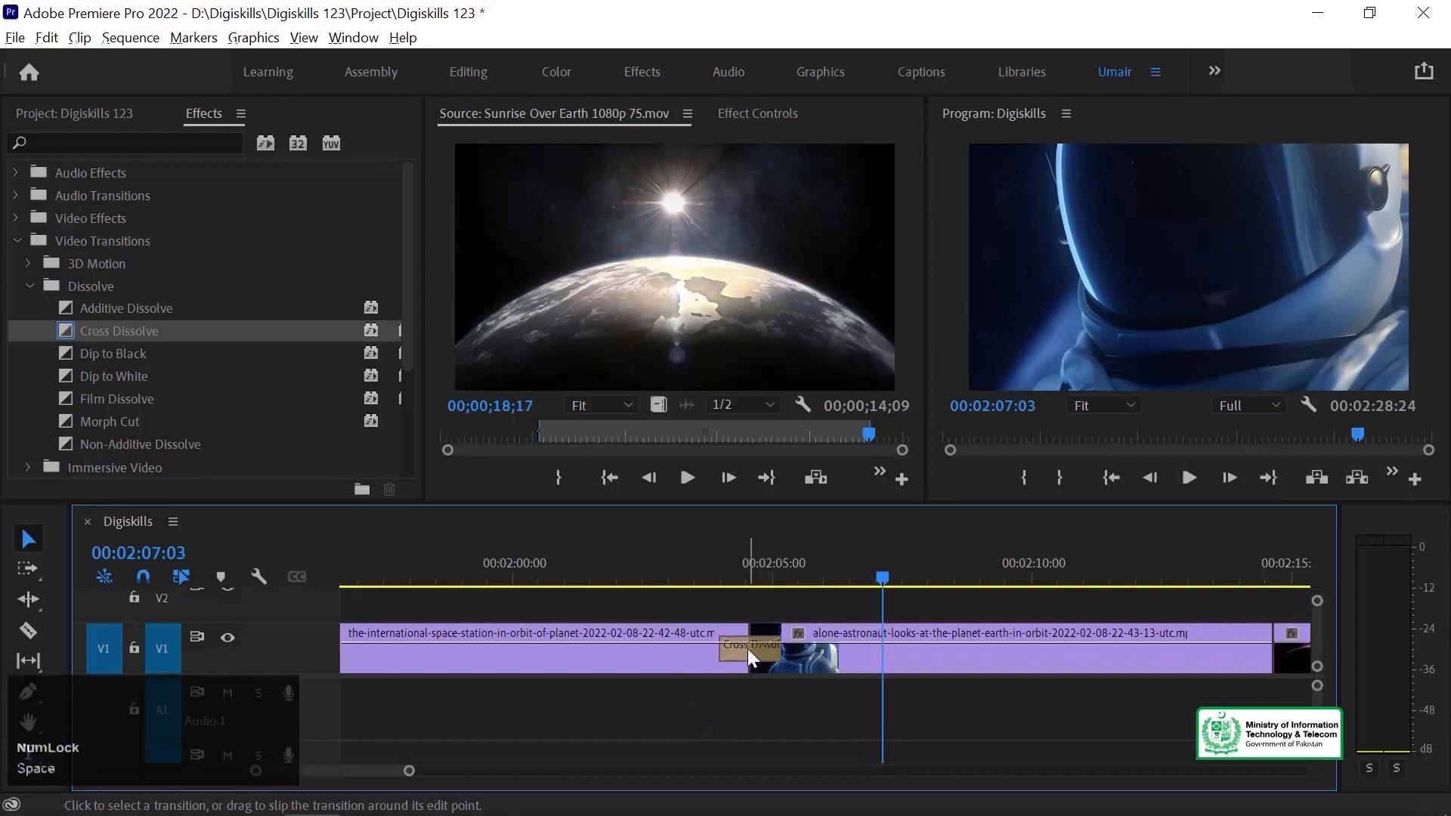
# Step: Delete the Cross Dissolve between the space-station and astronaut clips and reapply it as the default transition on the same cut
pyautogui.click(747, 649)
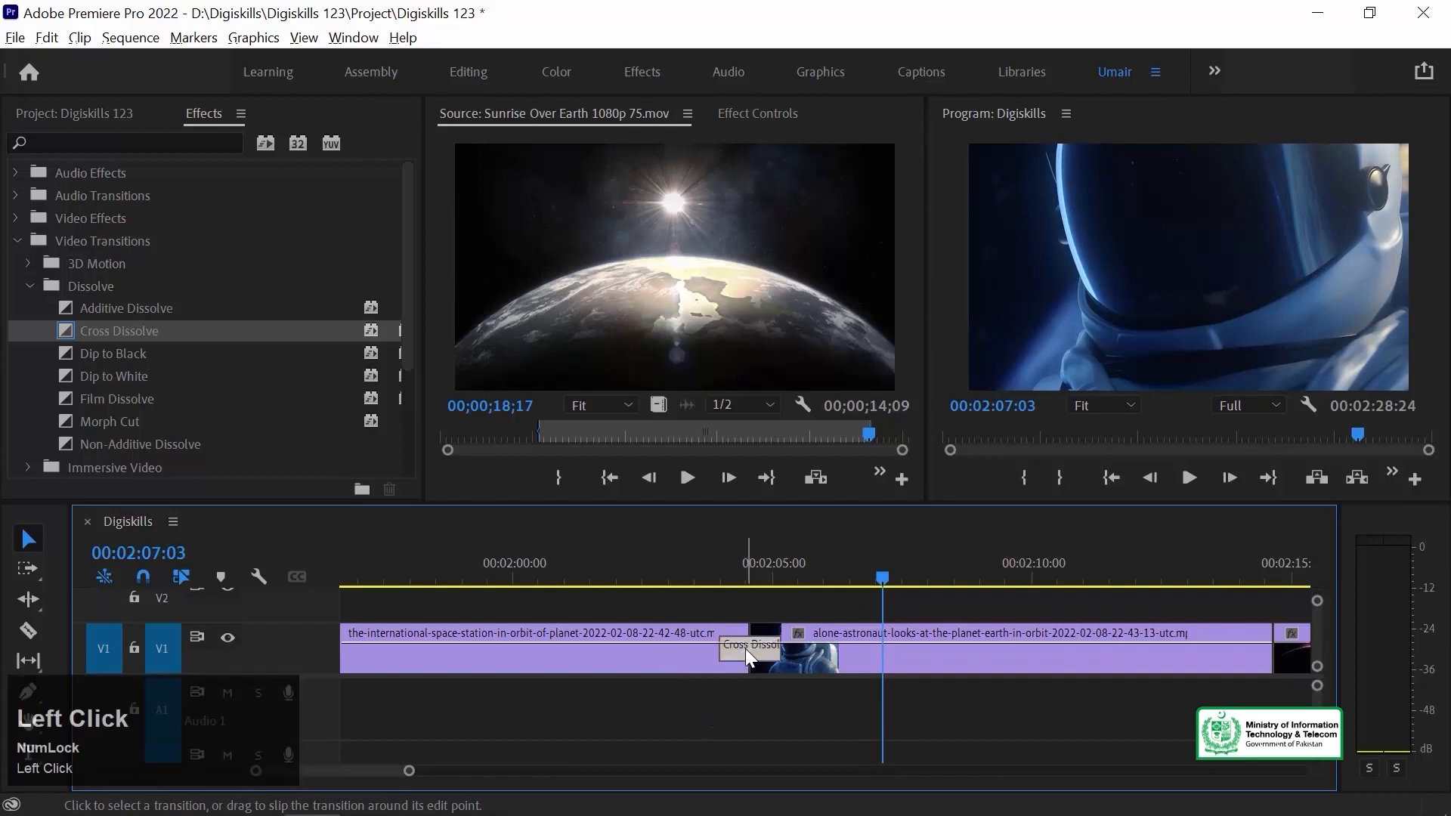
pyautogui.press('-')
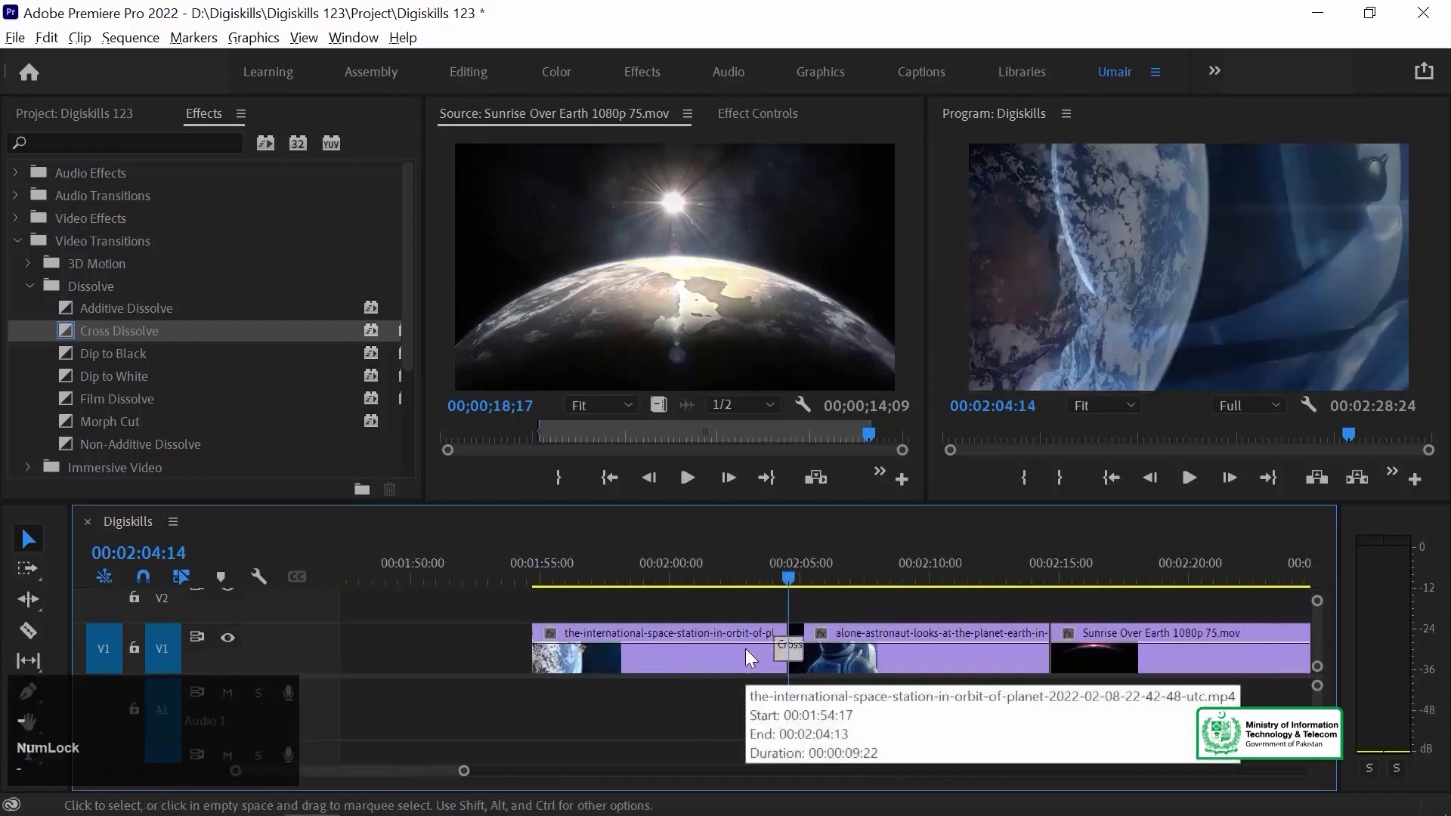
pyautogui.press('=')
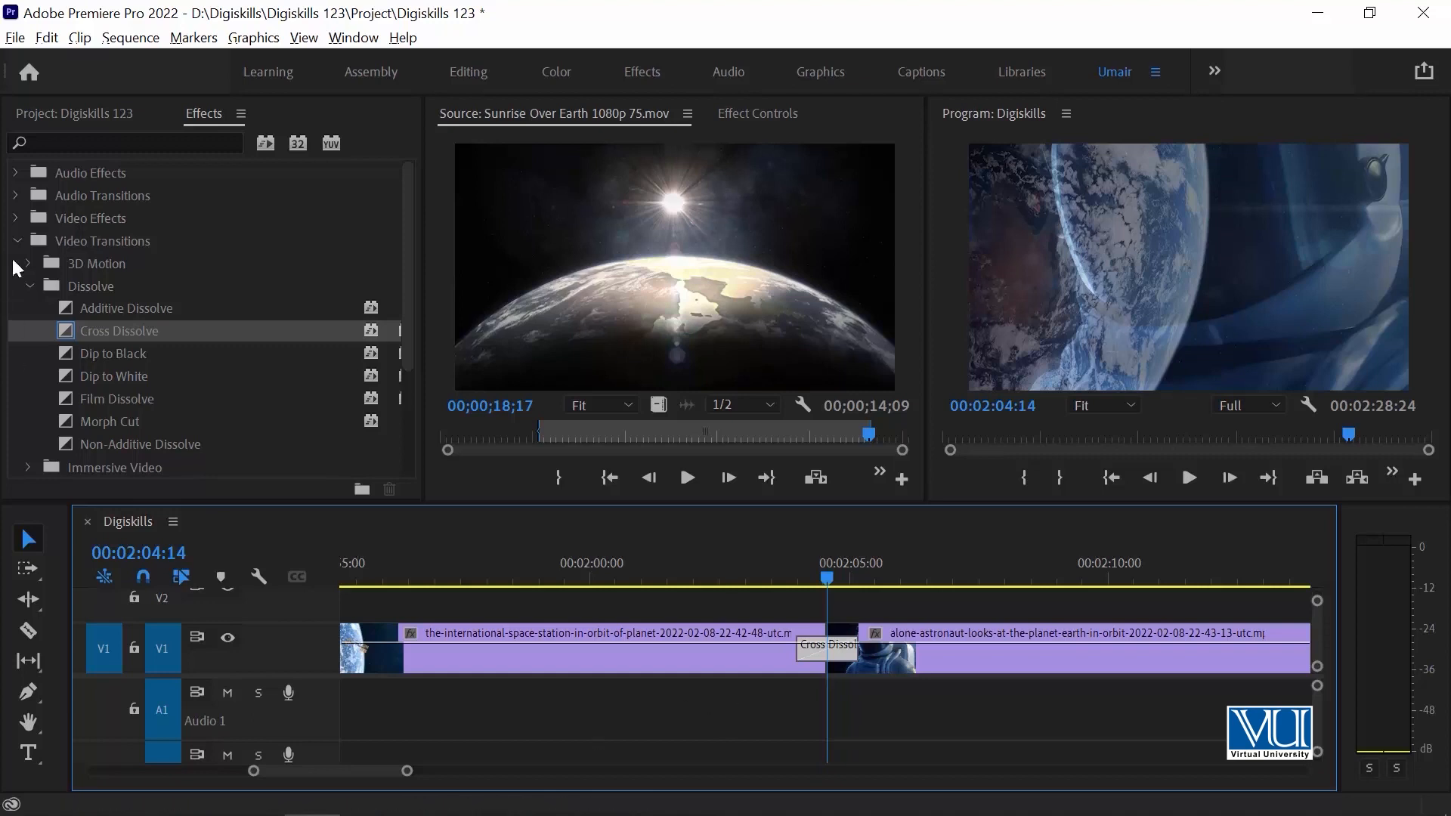
pyautogui.click(838, 657)
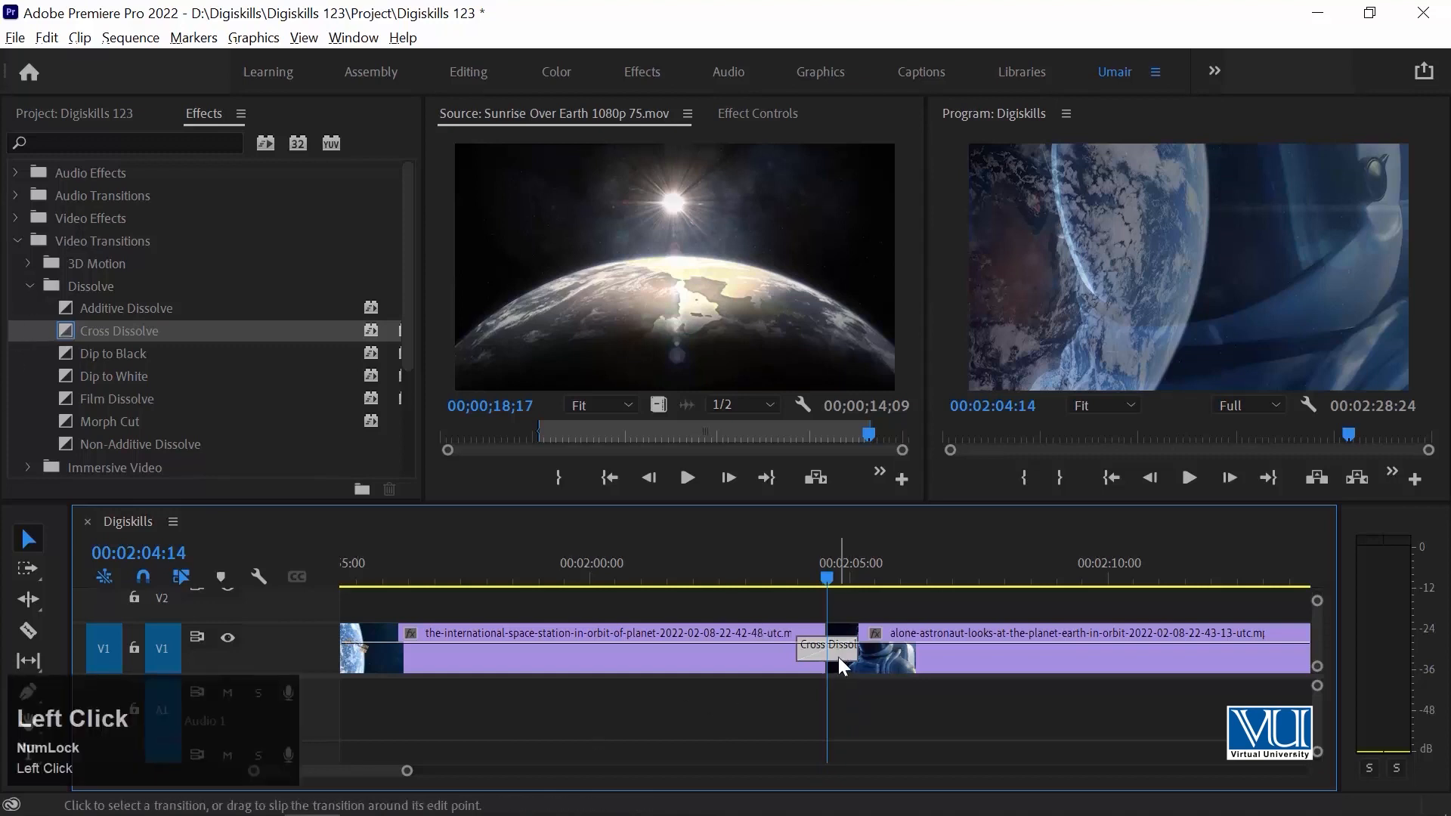
pyautogui.press('Delete')
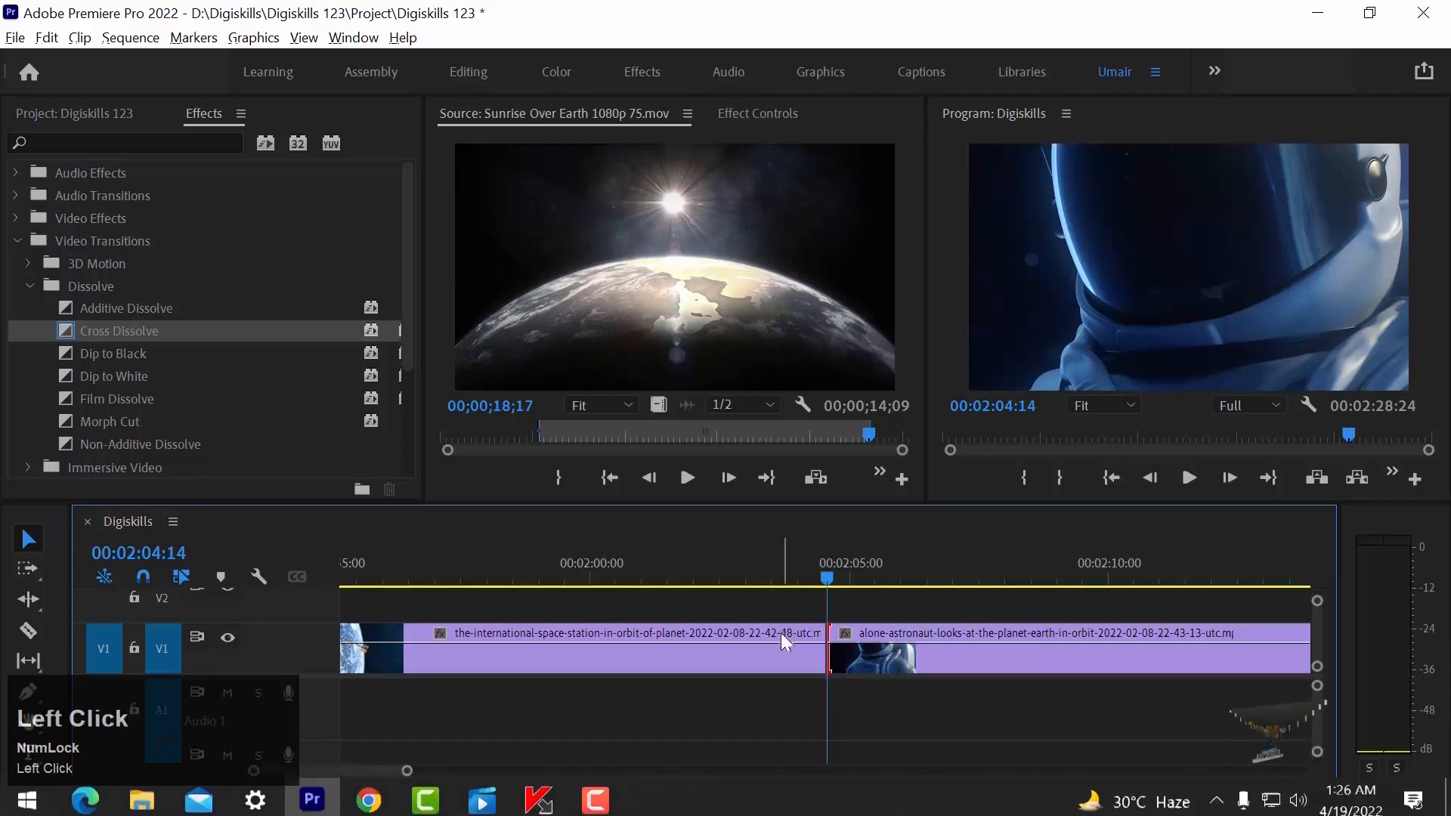
pyautogui.hotkey('ctrl', 'd')
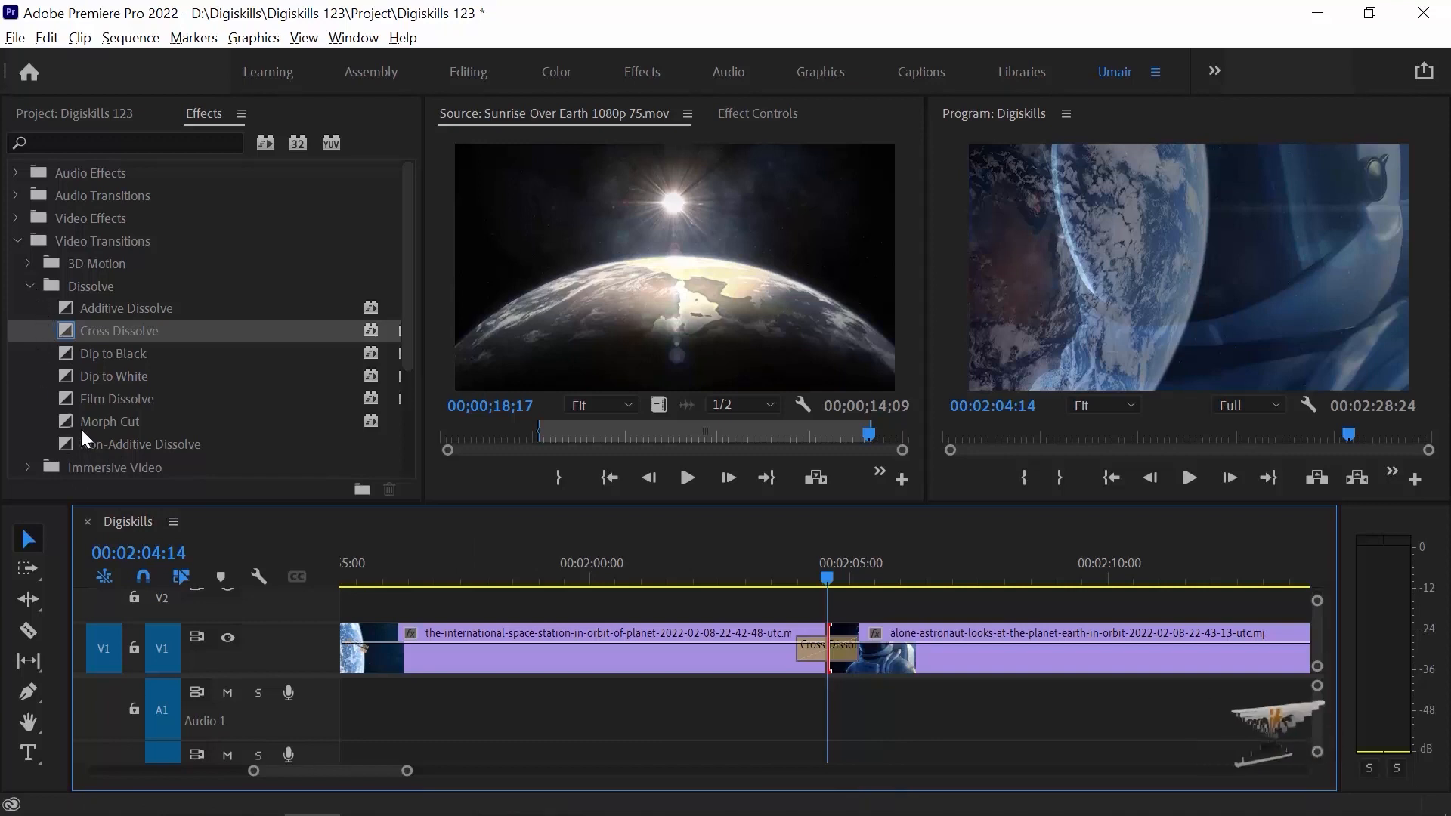
# Step: Replace the Cross Dissolve between the space-station and astronaut clips with Dip to White and preview it
pyautogui.click(92, 378)
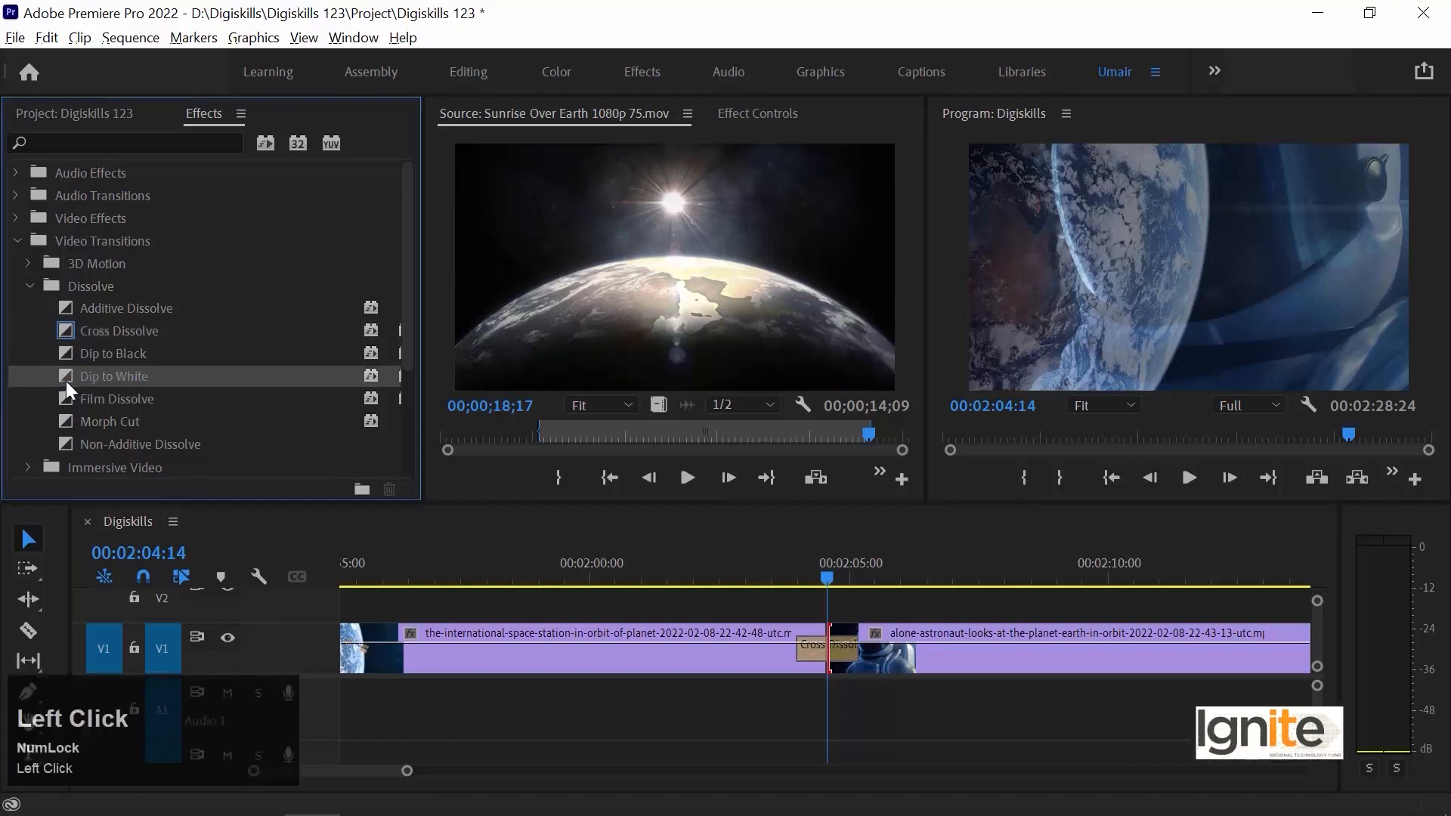
pyautogui.moveTo(69, 371); pyautogui.dragTo(845, 642)
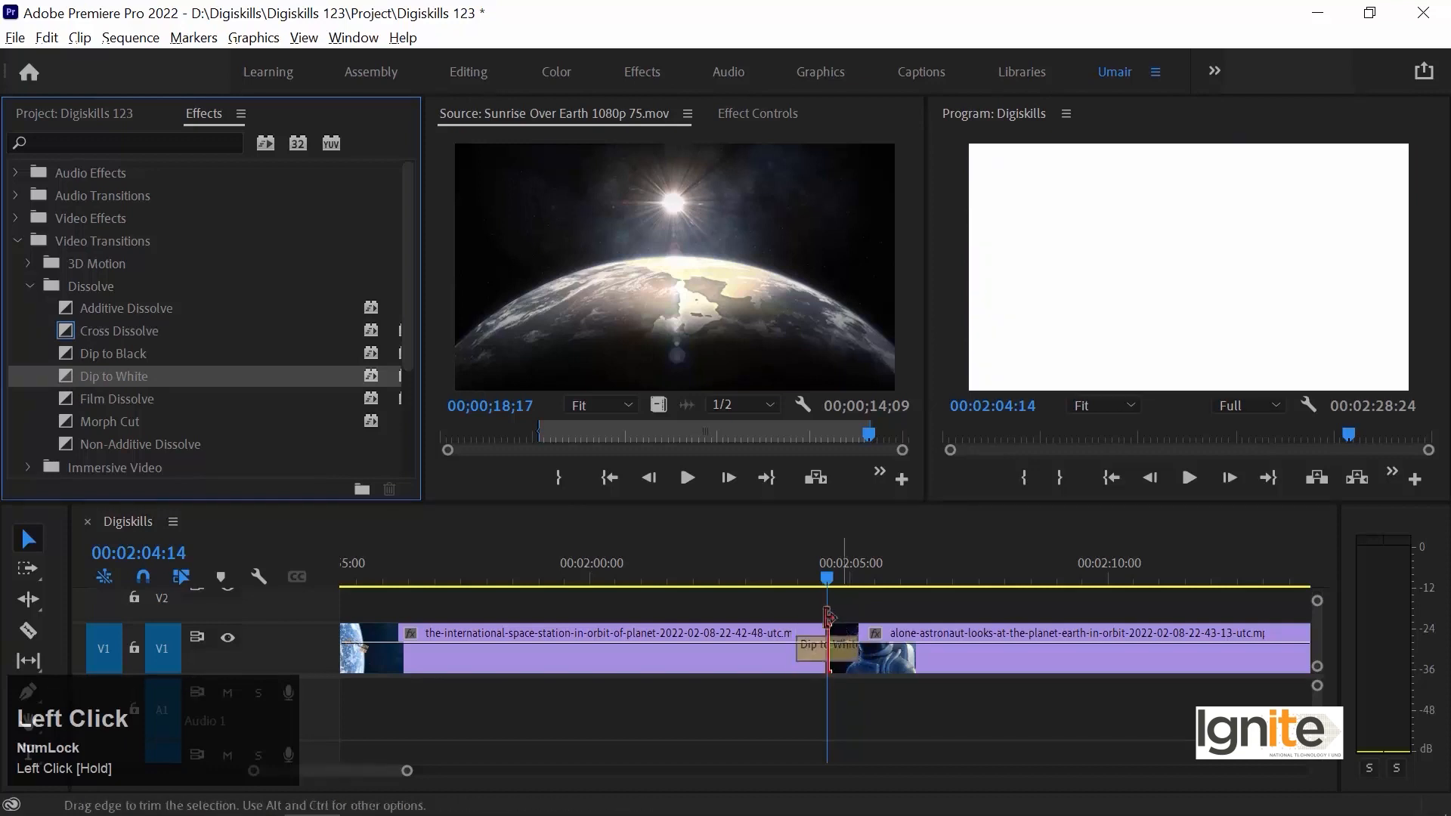
pyautogui.click(800, 563)
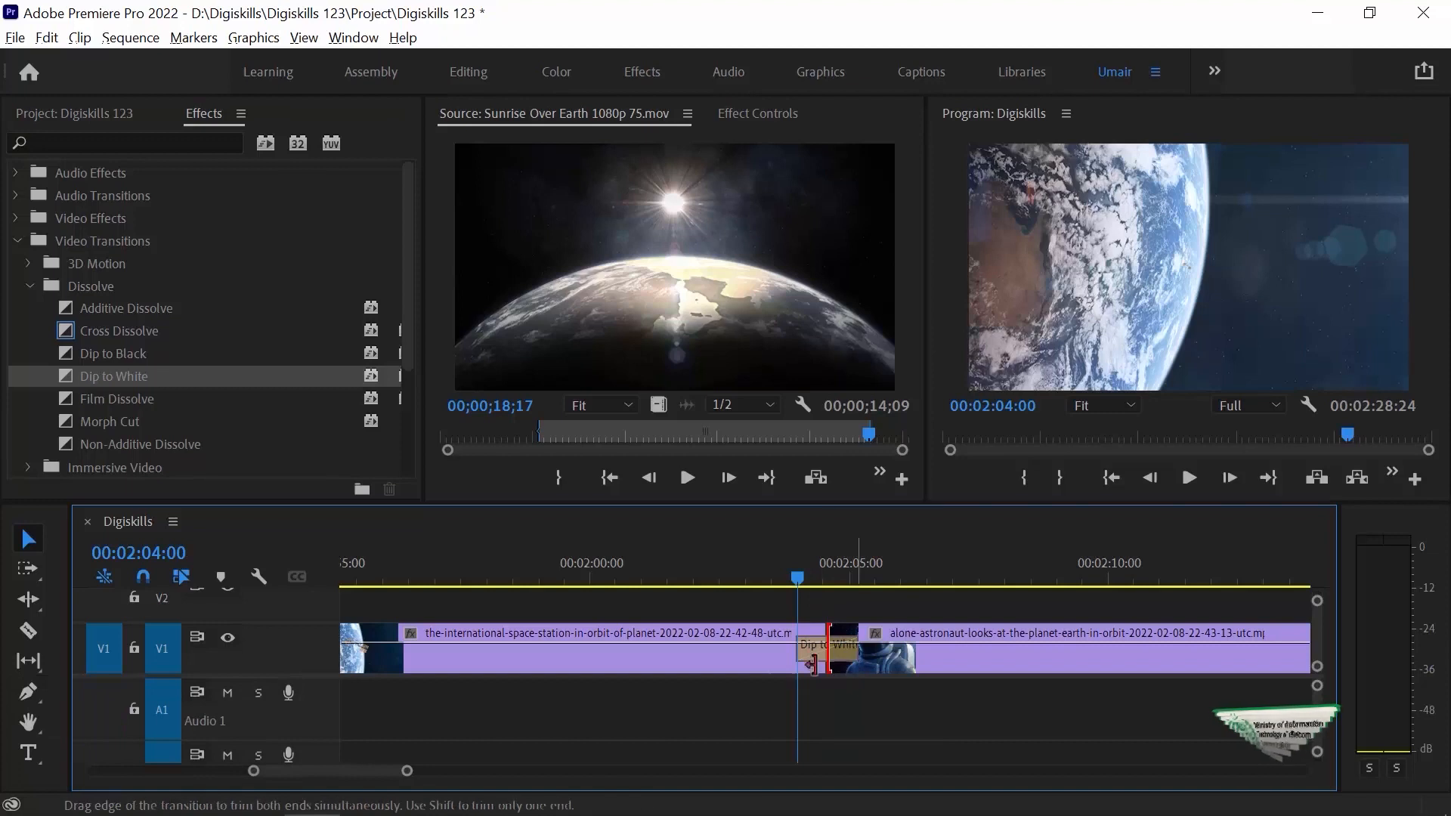
pyautogui.press('space')
pyautogui.press('space')
pyautogui.click(793, 570)
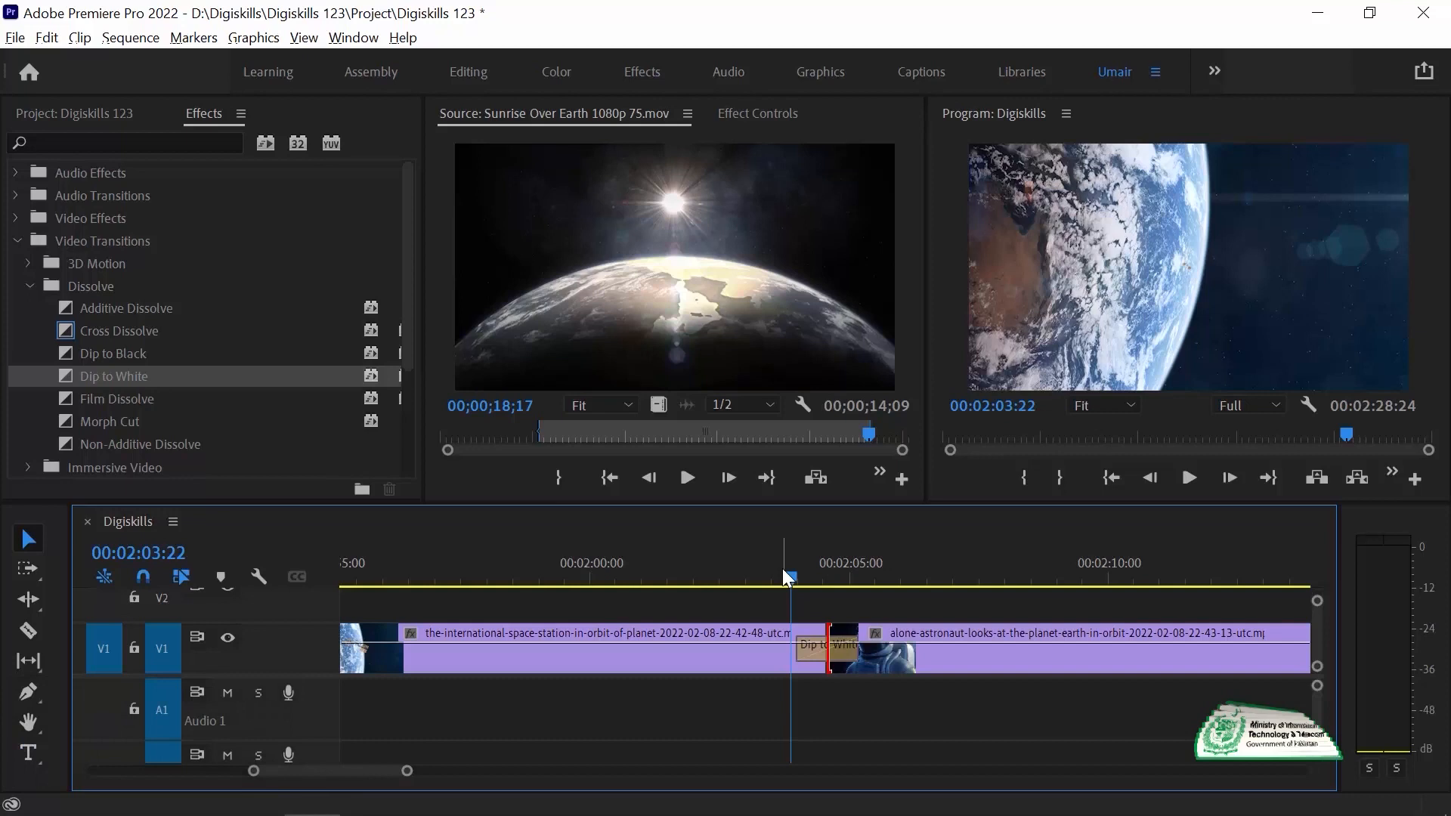
pyautogui.press('space')
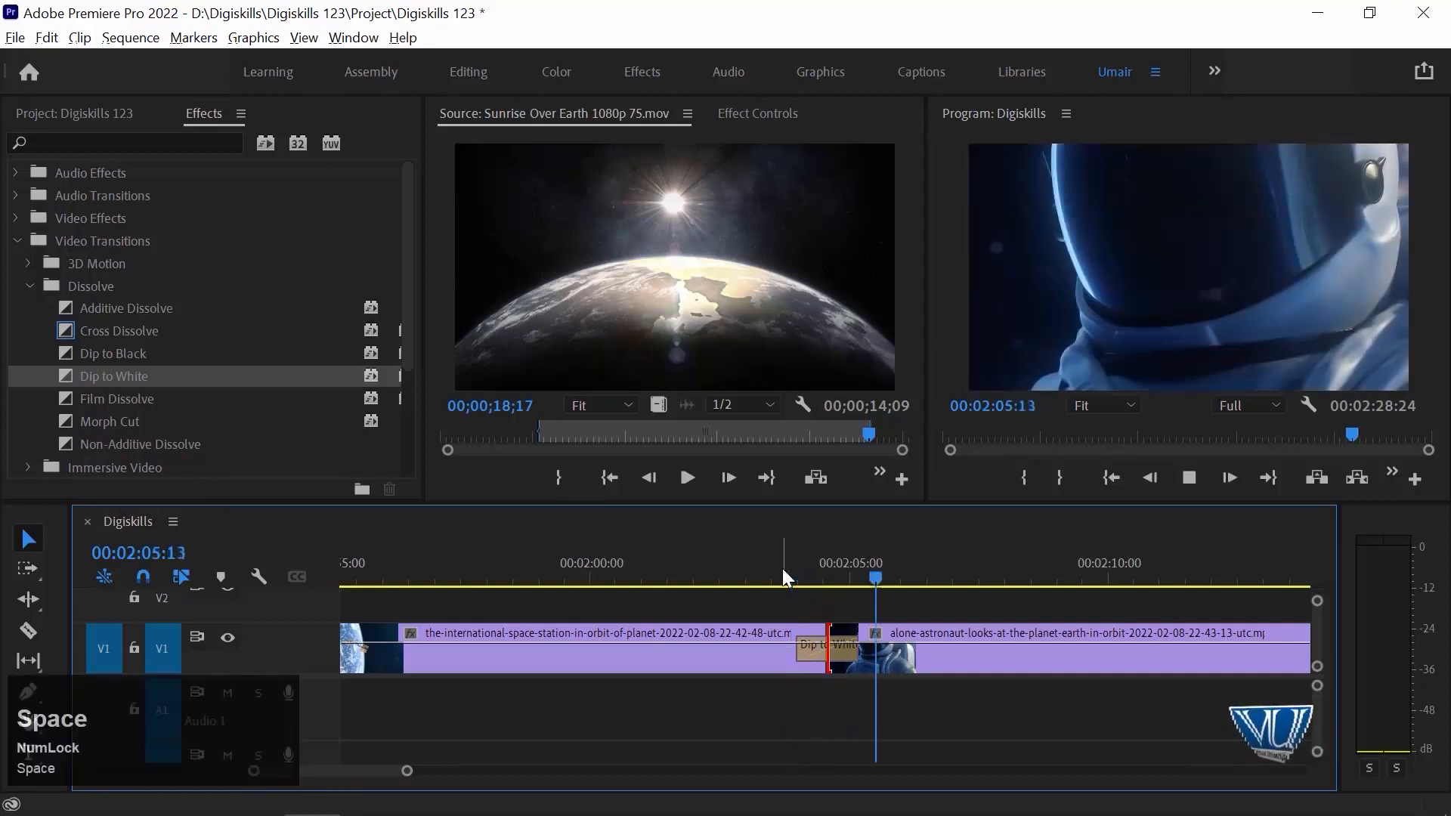
pyautogui.click(802, 568)
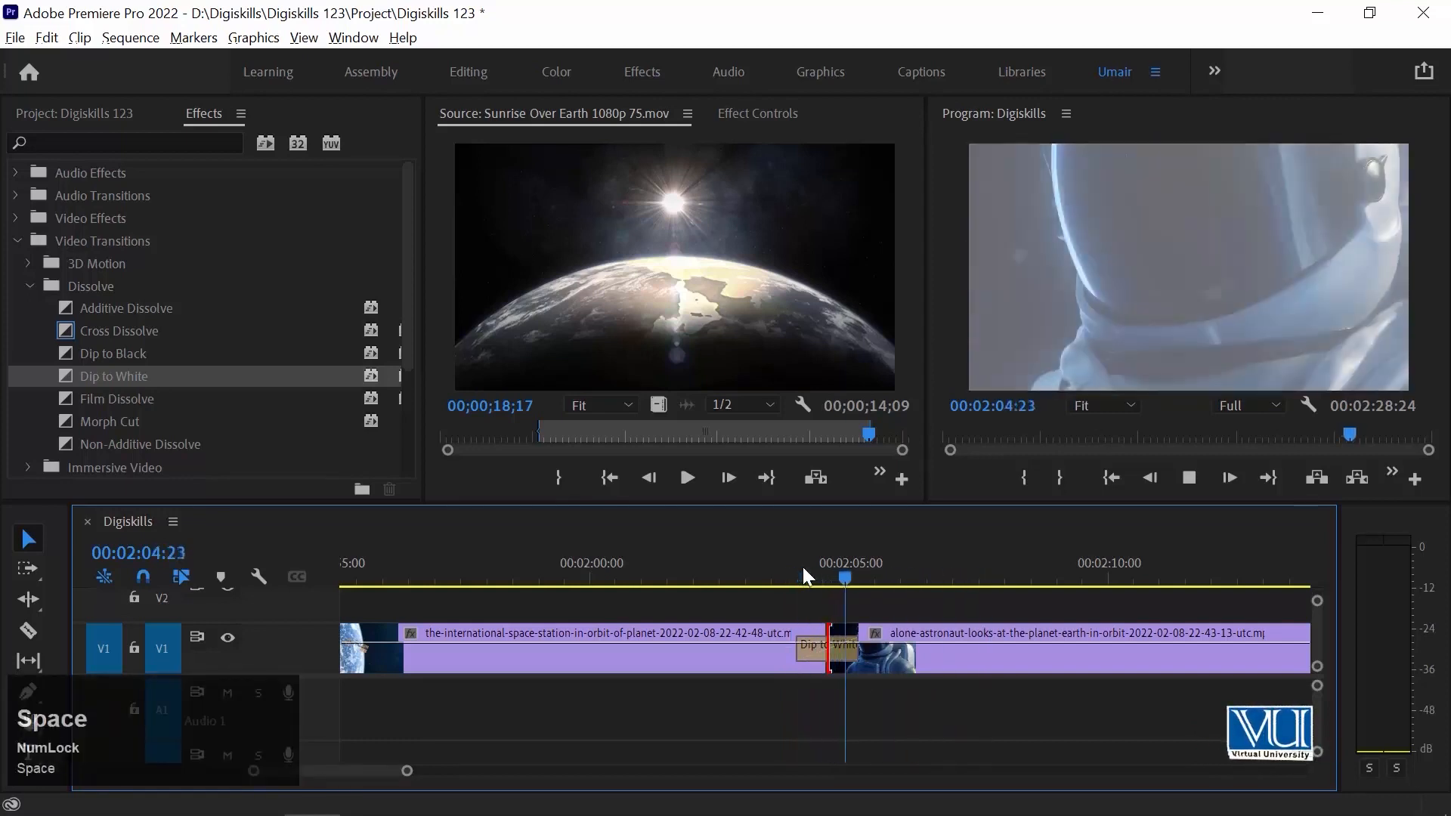
pyautogui.press('space')
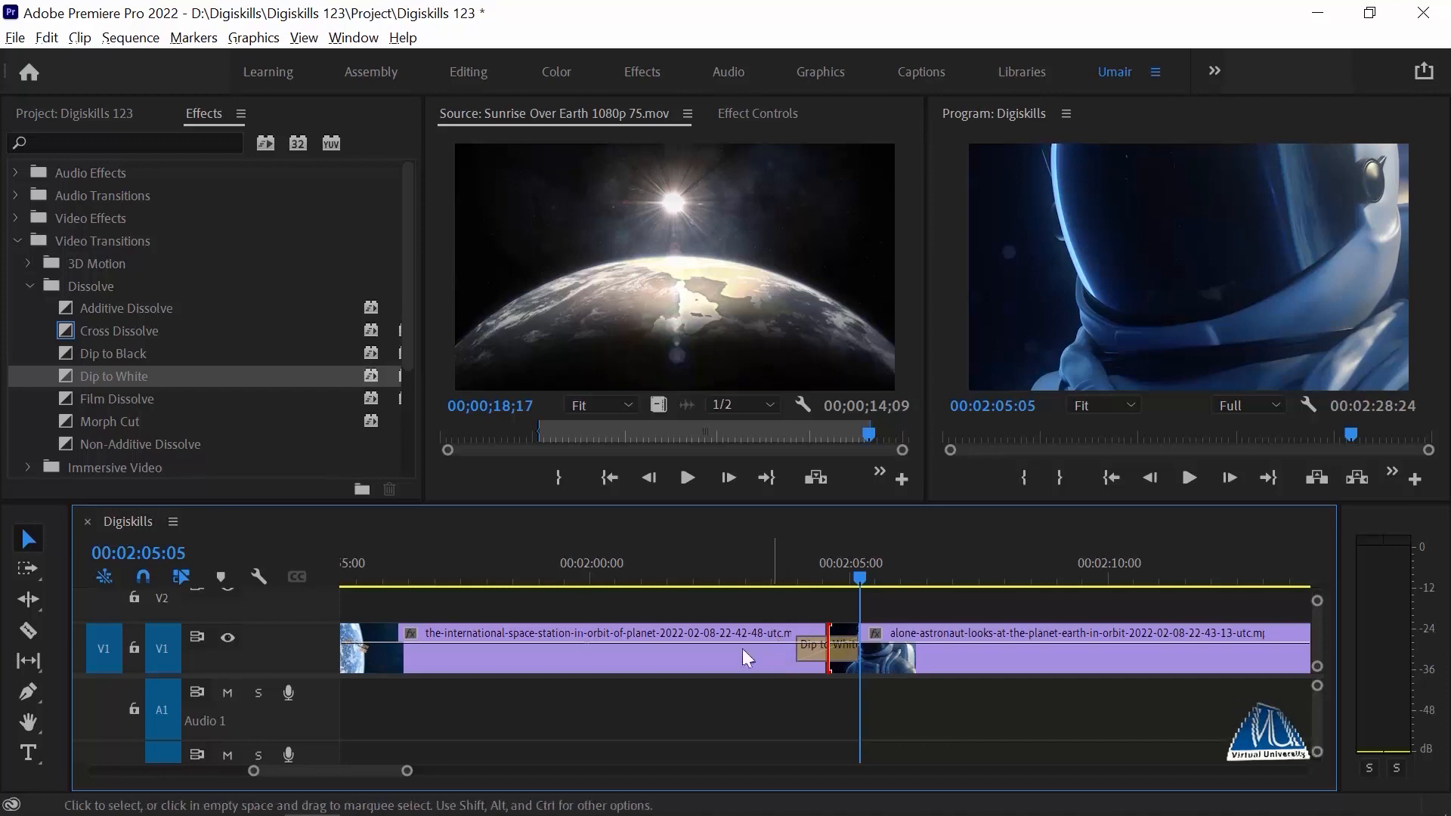
# Step: Replace the Dip to White between the space-station and astronaut clips with the Iris Diamond transition
pyautogui.click(30, 285)
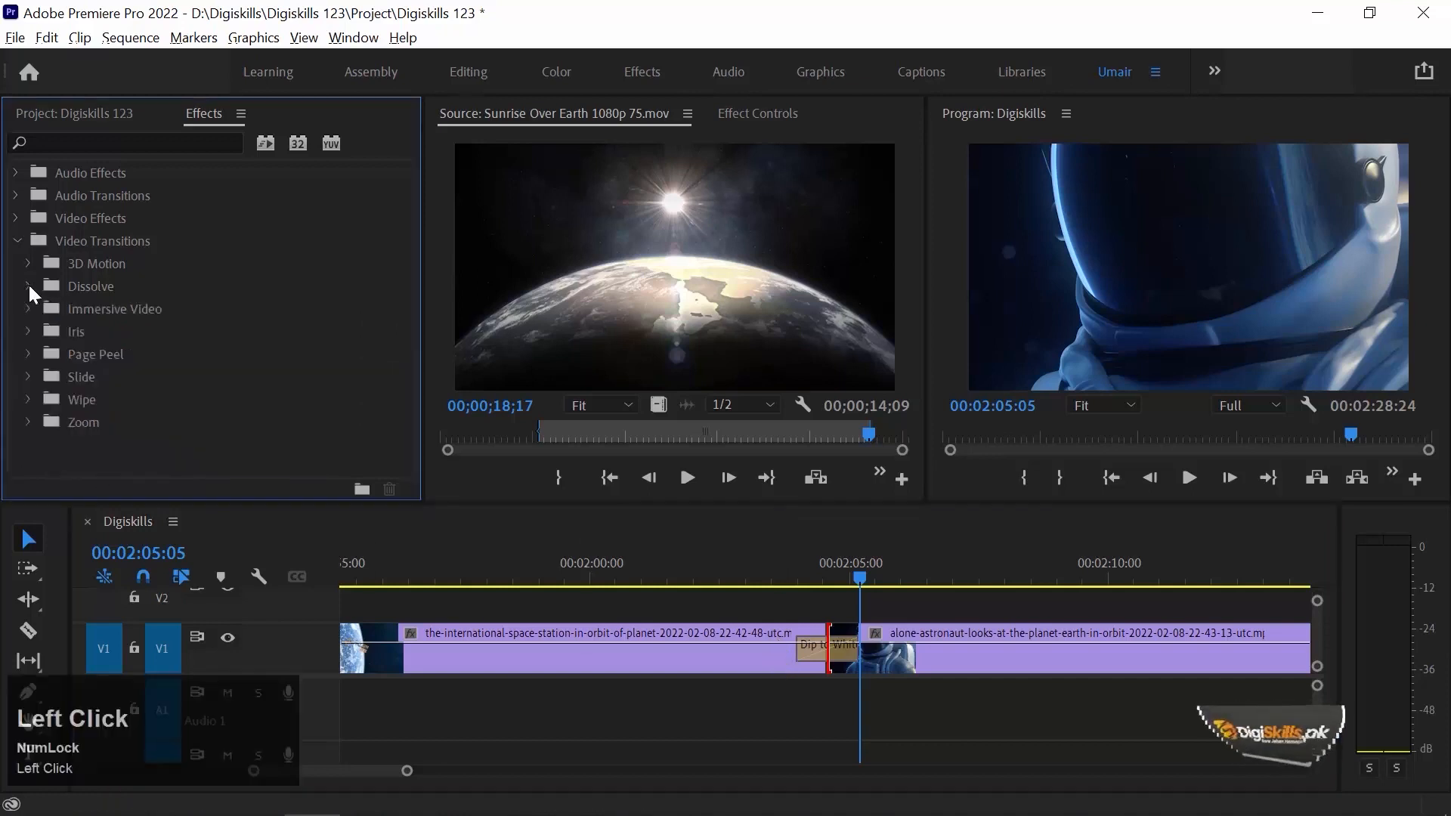
pyautogui.click(28, 331)
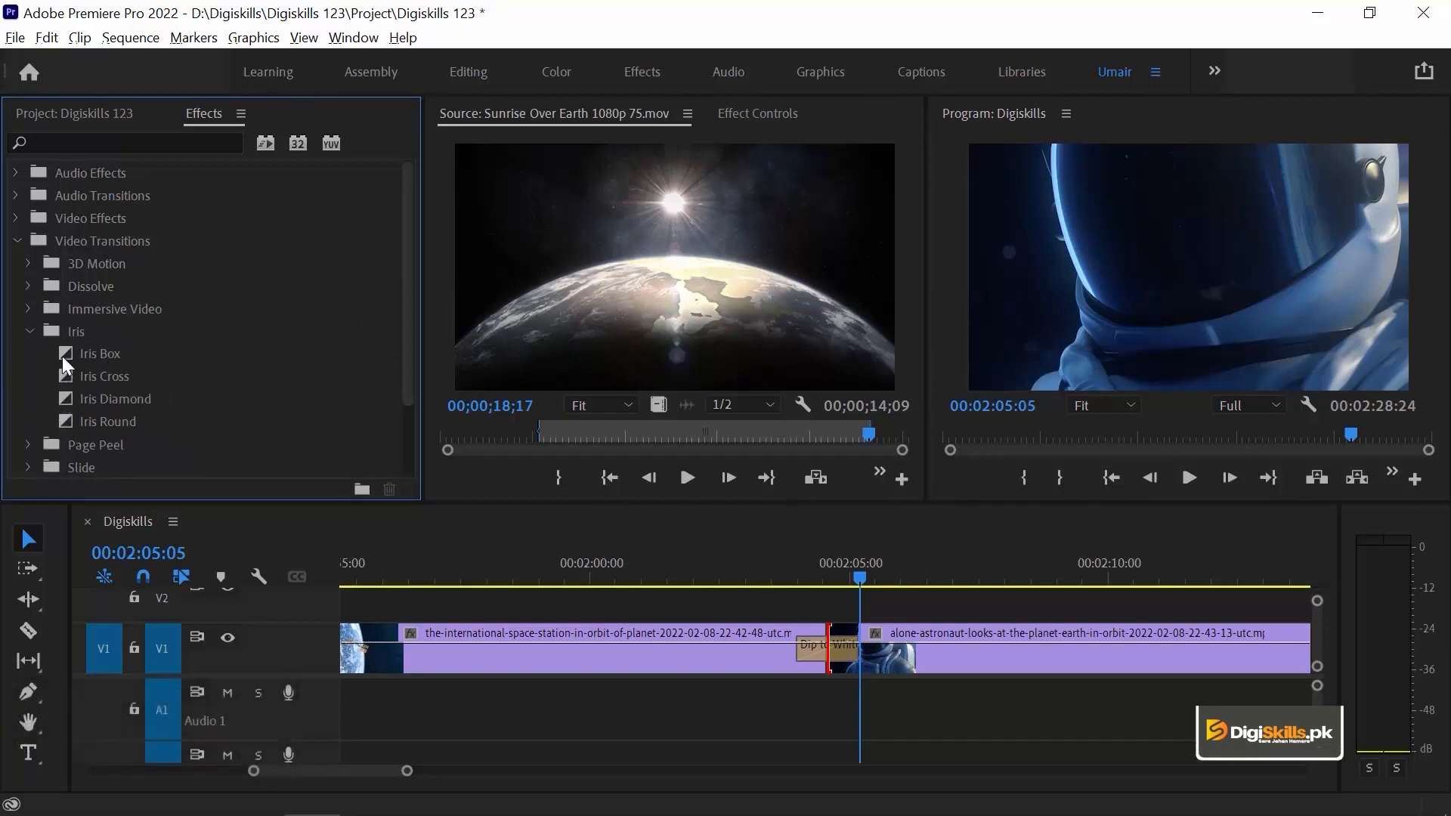
pyautogui.moveTo(62, 393); pyautogui.dragTo(112, 417)
pyautogui.moveTo(479, 529); pyautogui.dragTo(831, 662)
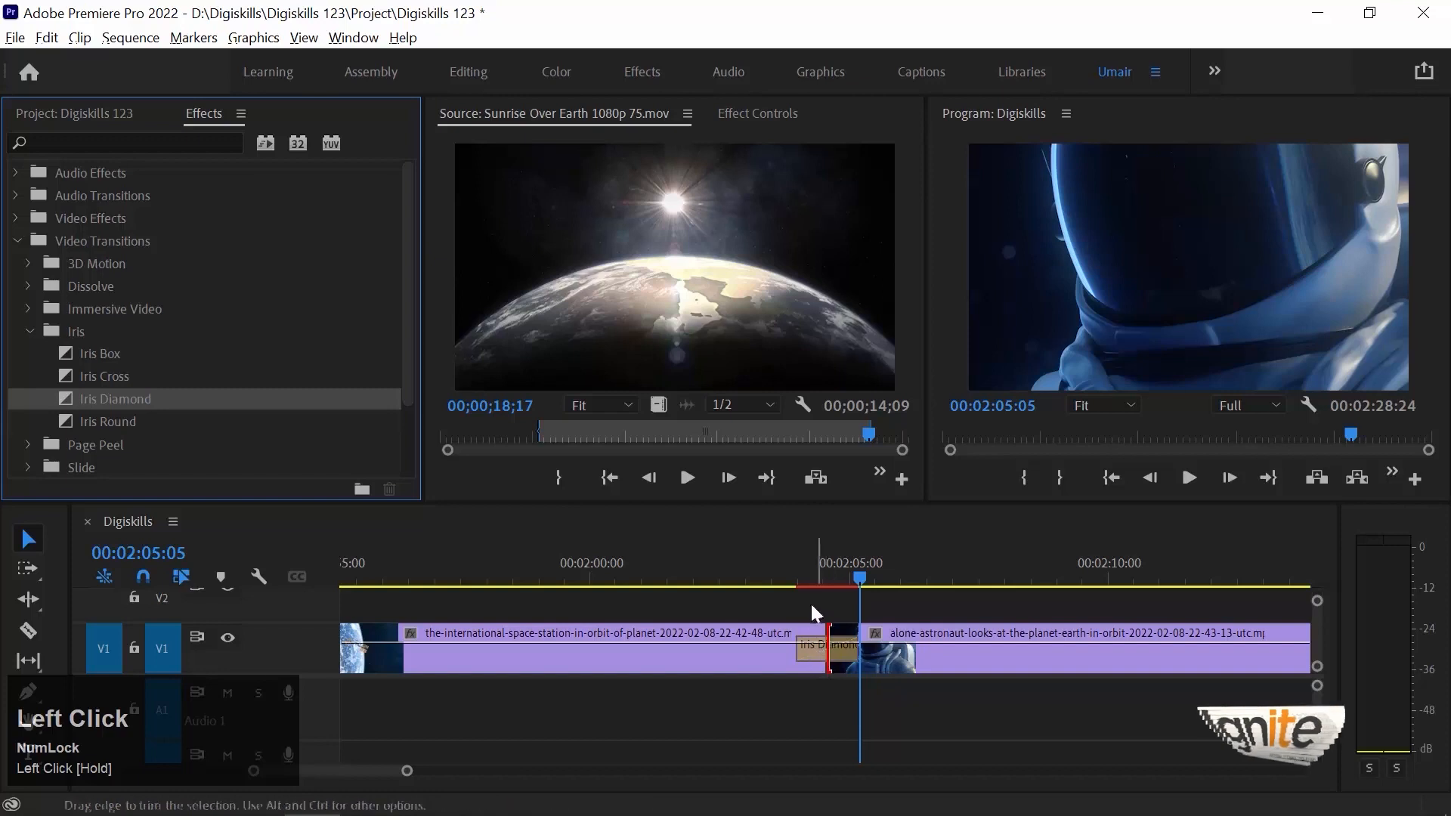
# Step: Play back the Iris Diamond transition several times from just before the cut to examine its diamond-shaped reveal
pyautogui.click(797, 569)
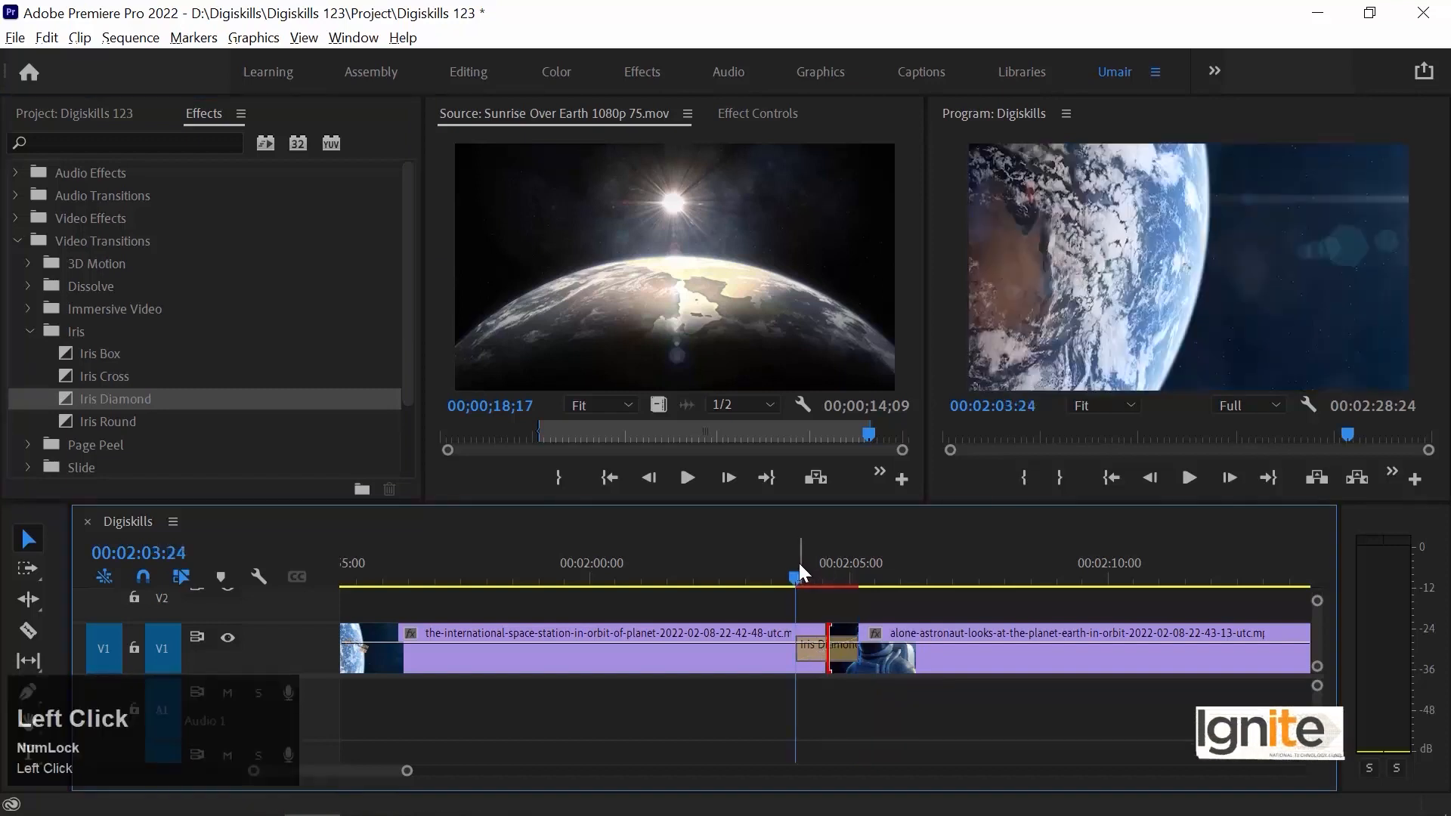
pyautogui.click(787, 568)
pyautogui.press('space')
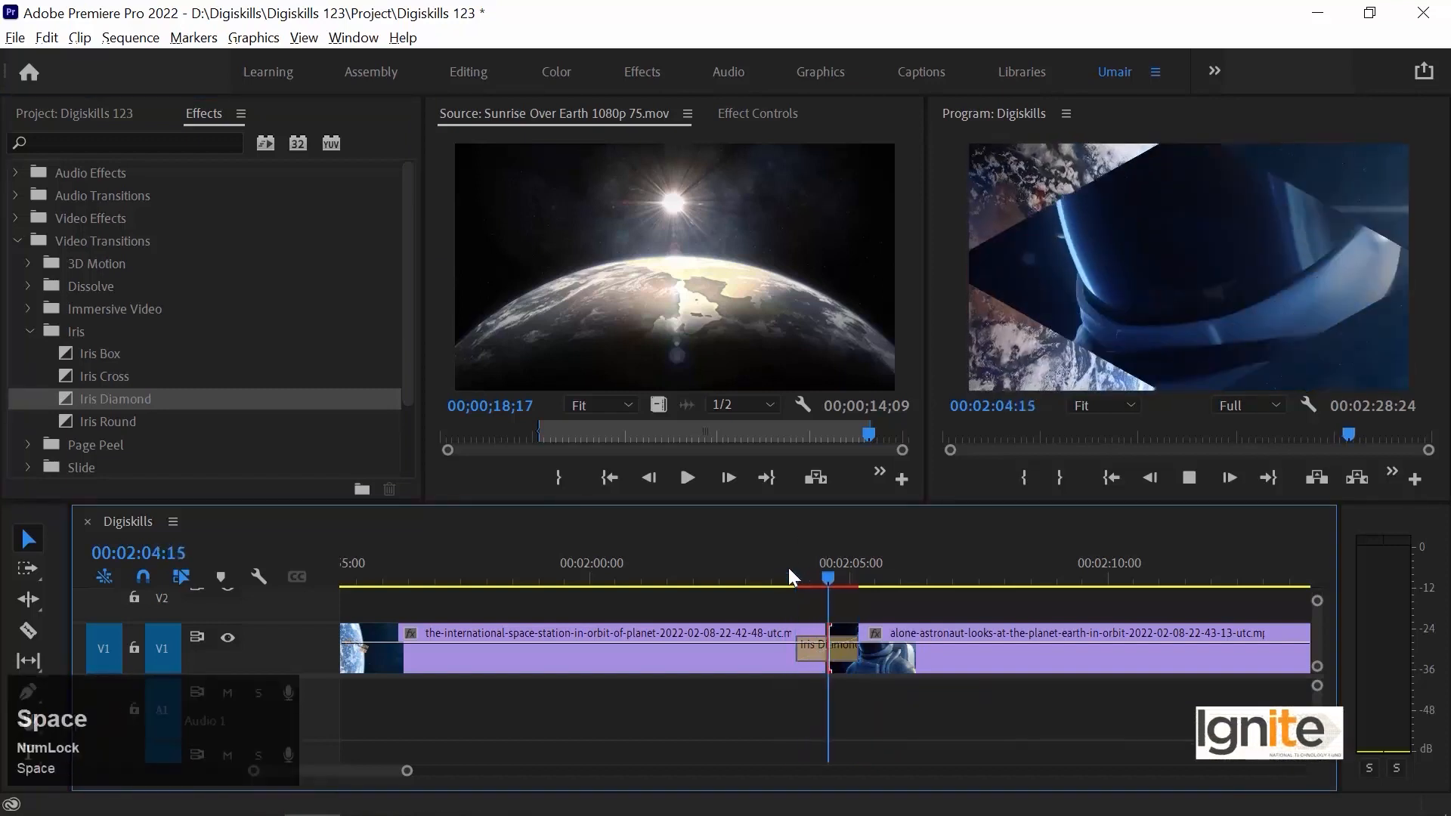
pyautogui.click(799, 570)
pyautogui.press('space')
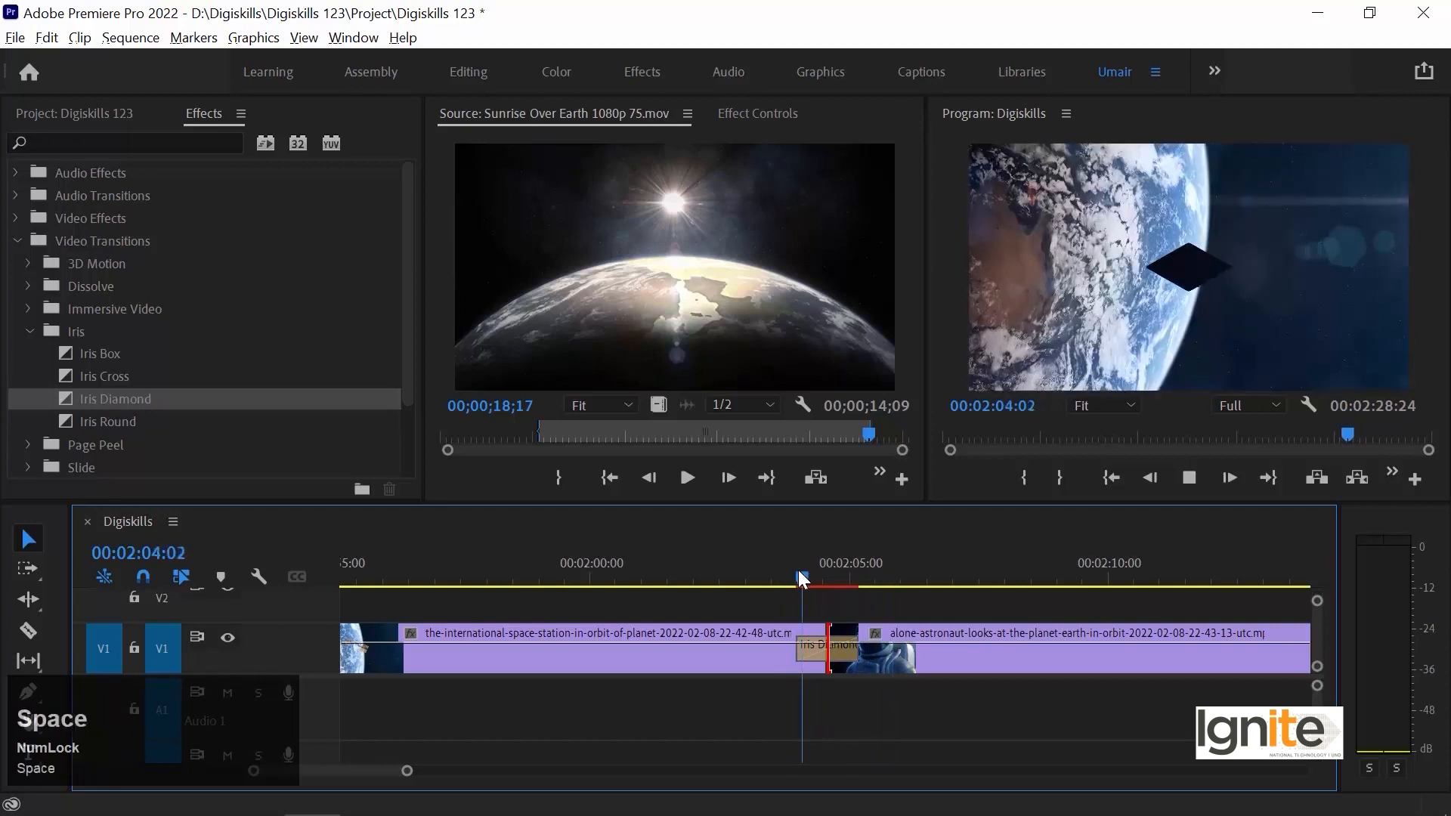
pyautogui.press('space')
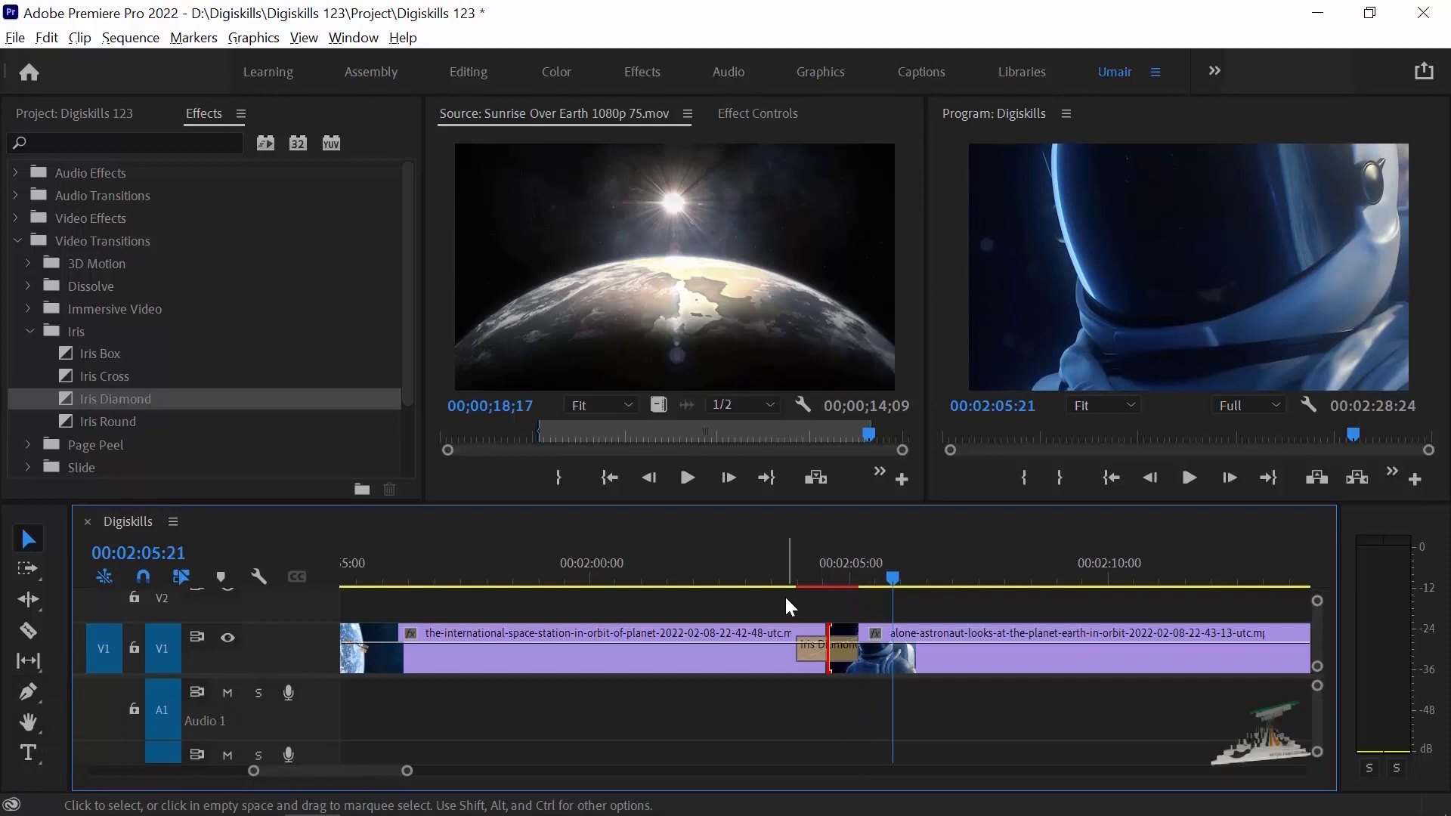
pyautogui.click(796, 557)
pyautogui.press('space')
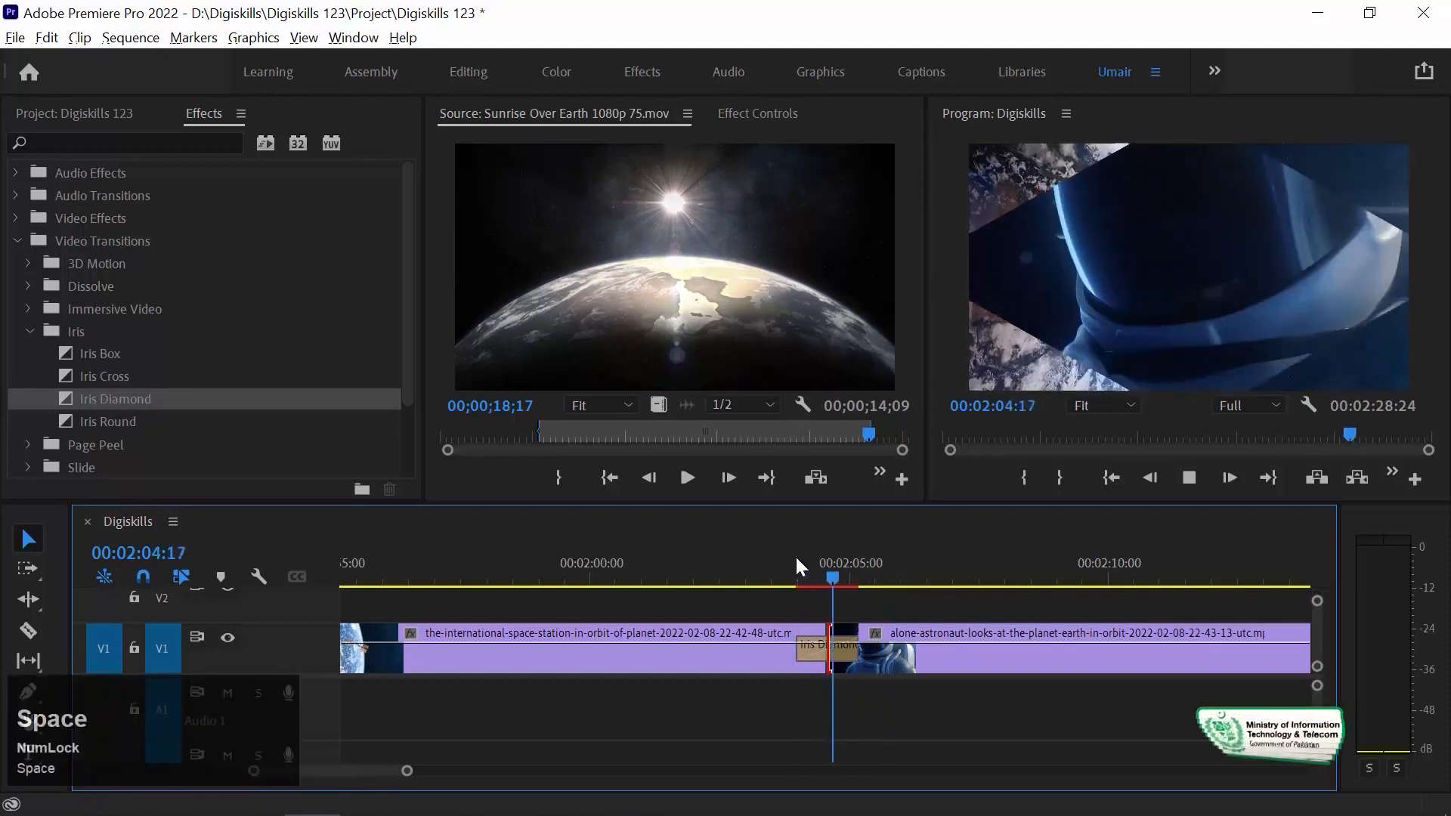
# Step: Undo the Iris Diamond transition and restore the Cross Dissolve on the cut between the space-station and astronaut clips
pyautogui.hotkey('ctrl', 'z')
pyautogui.moveTo(775, 576); pyautogui.dragTo(801, 577)
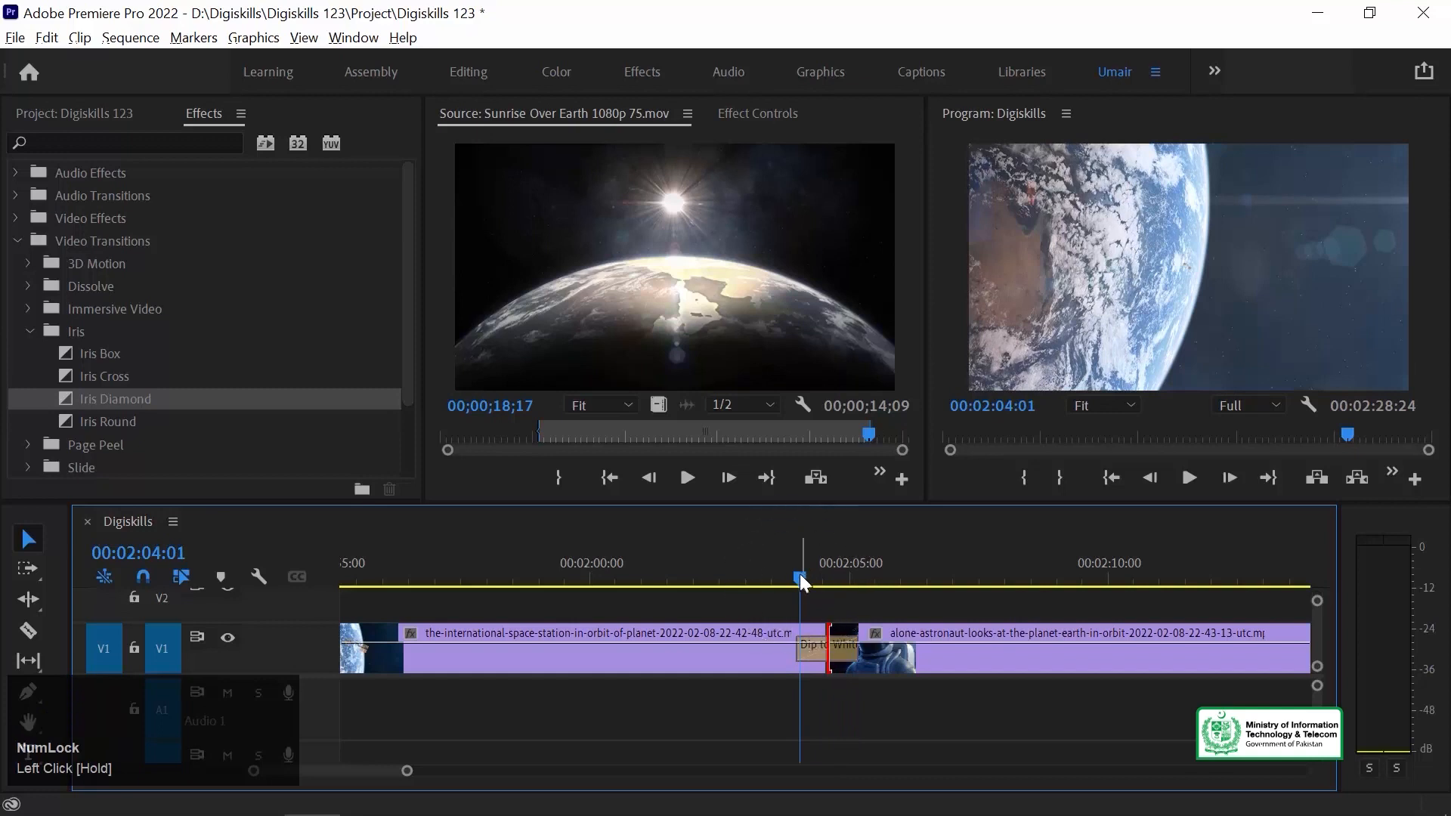
pyautogui.press('-')
pyautogui.press('Down')
pyautogui.press('Down')
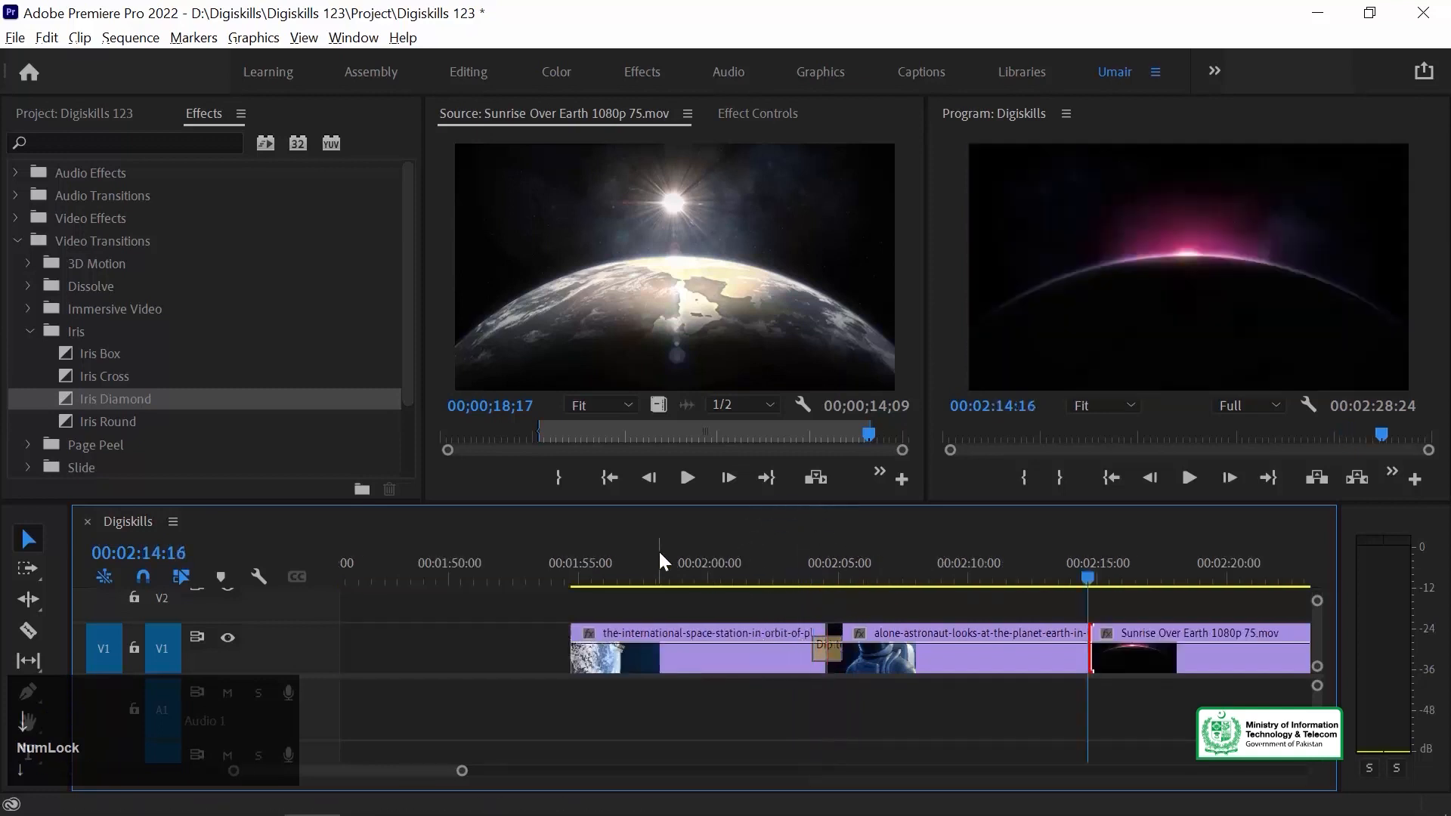
pyautogui.click(826, 651)
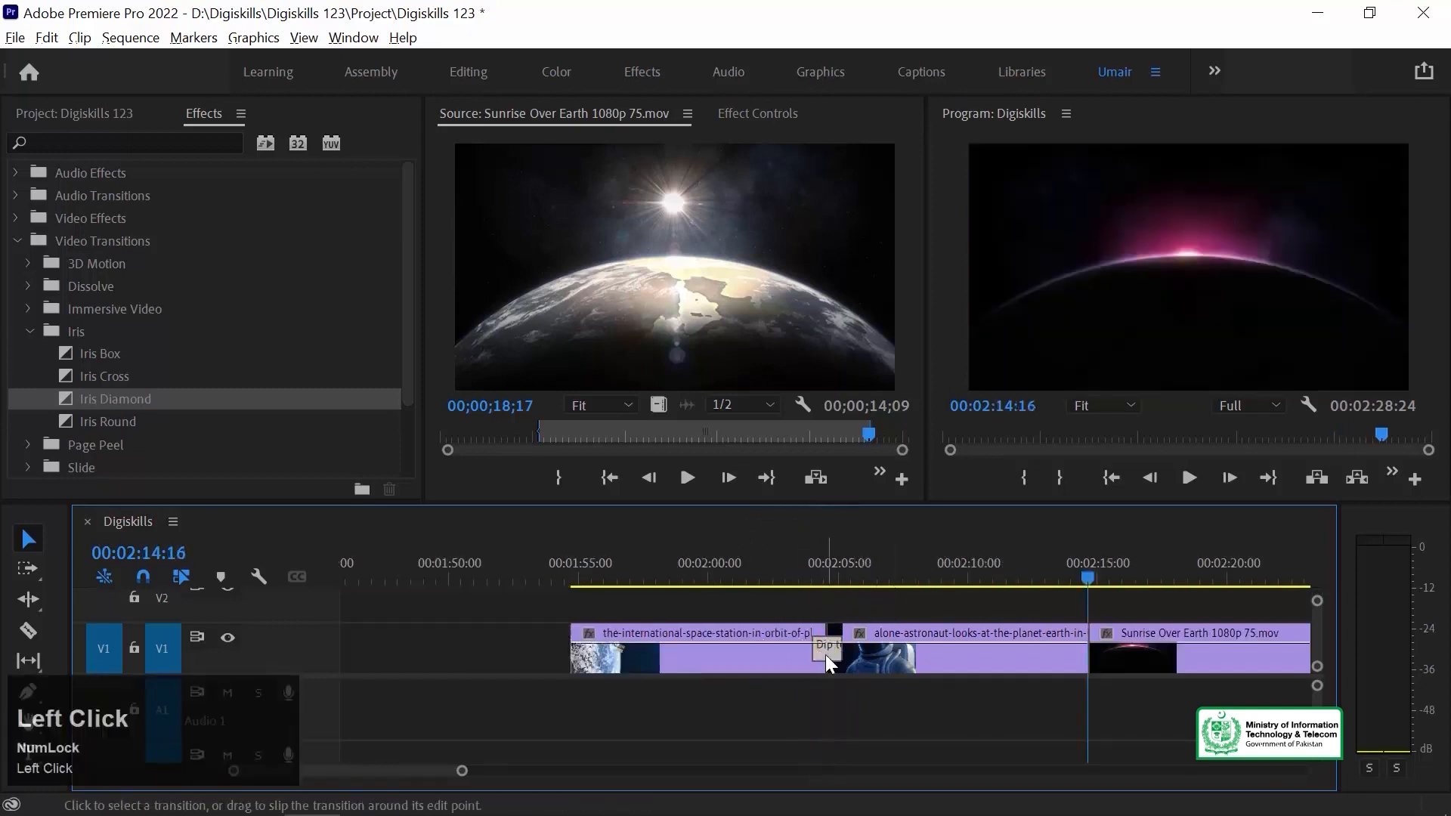
pyautogui.moveTo(832, 568)
pyautogui.mouseDown()
pyautogui.moveTo(810, 565)
pyautogui.moveTo(831, 569)
pyautogui.mouseUp()
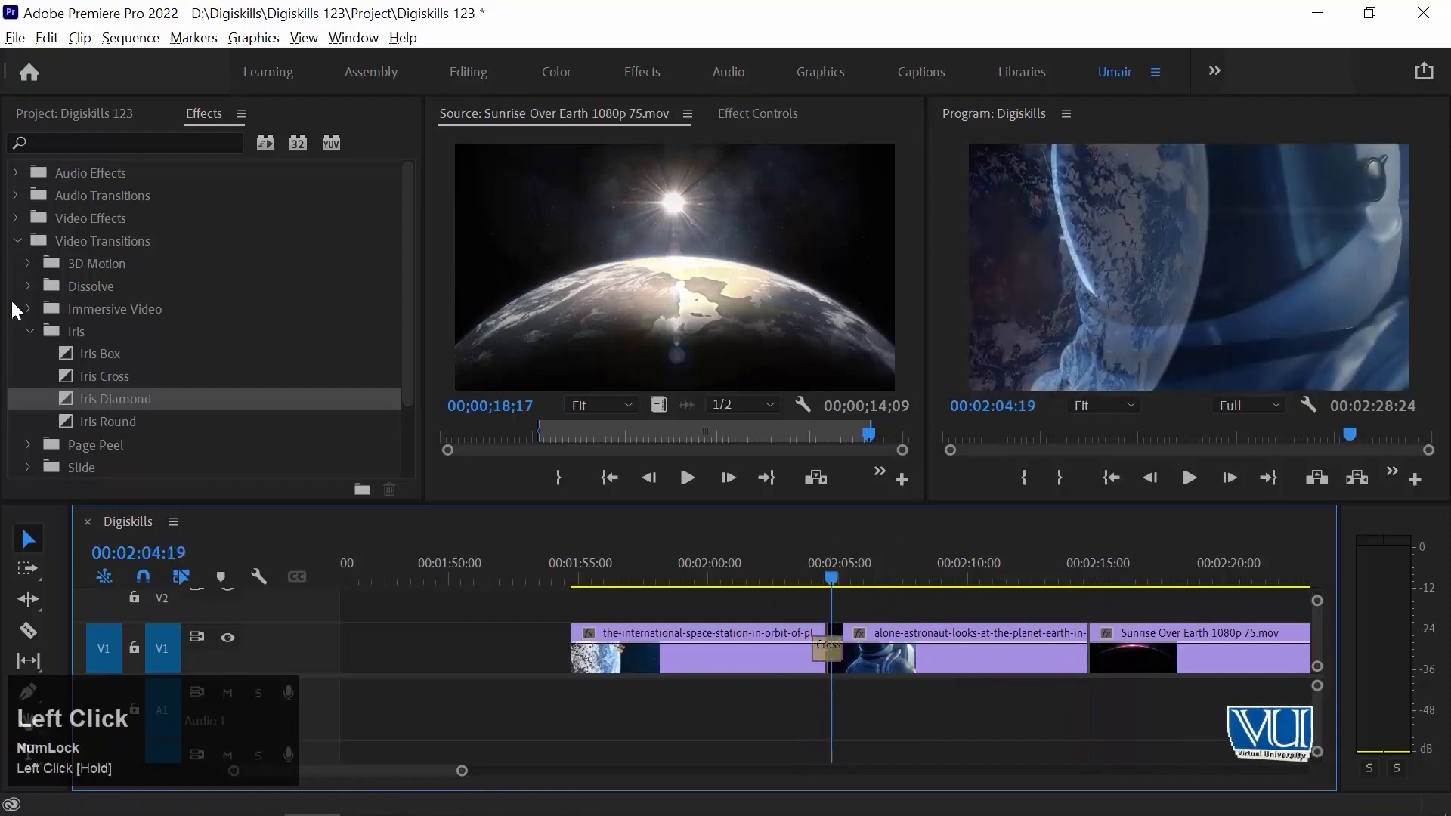
# Step: Apply Dip to White to the cut between the astronaut and Sunrise Over Earth clips and play back both transitions
pyautogui.click(30, 285)
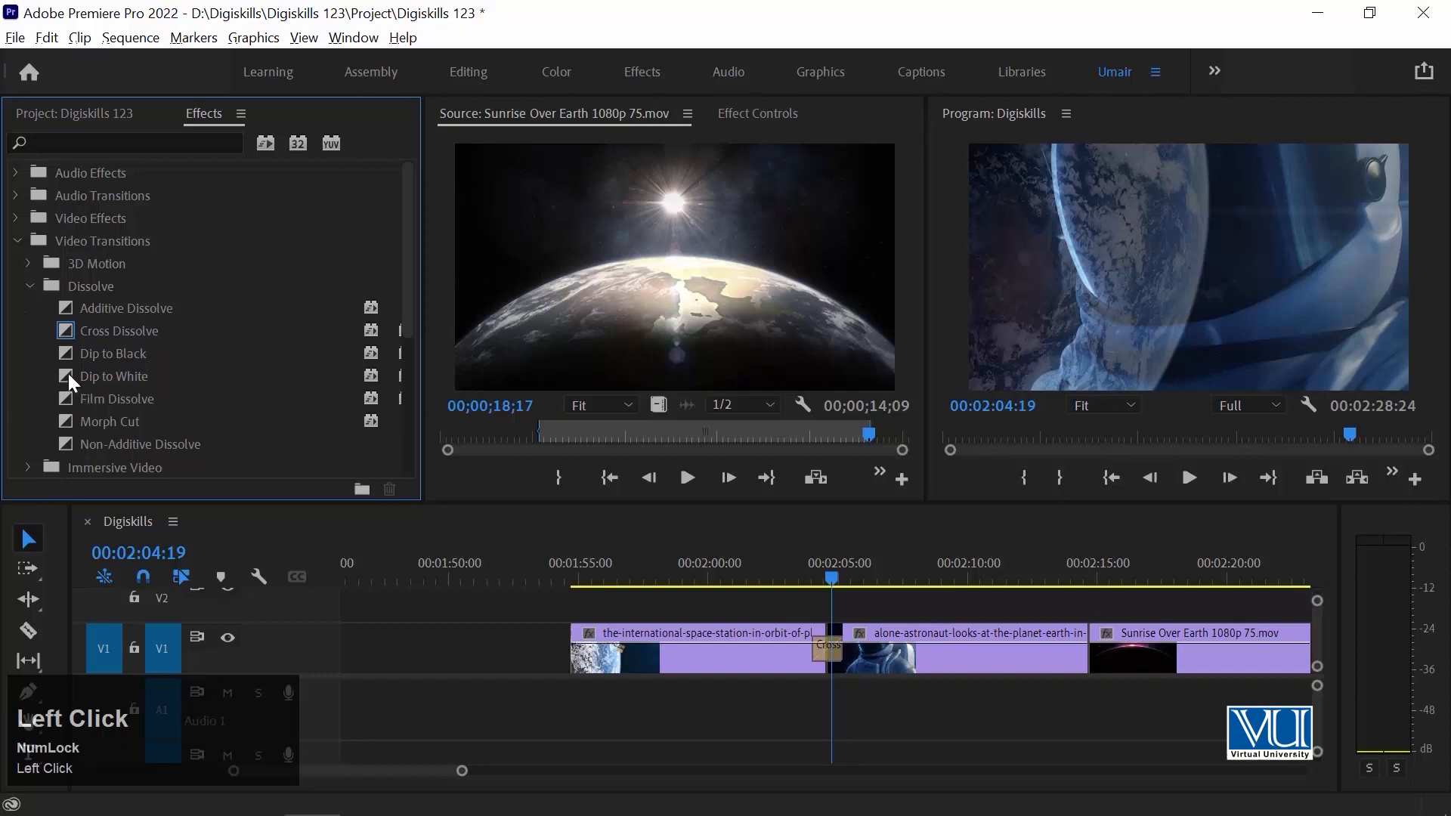
pyautogui.moveTo(69, 373); pyautogui.dragTo(1090, 665)
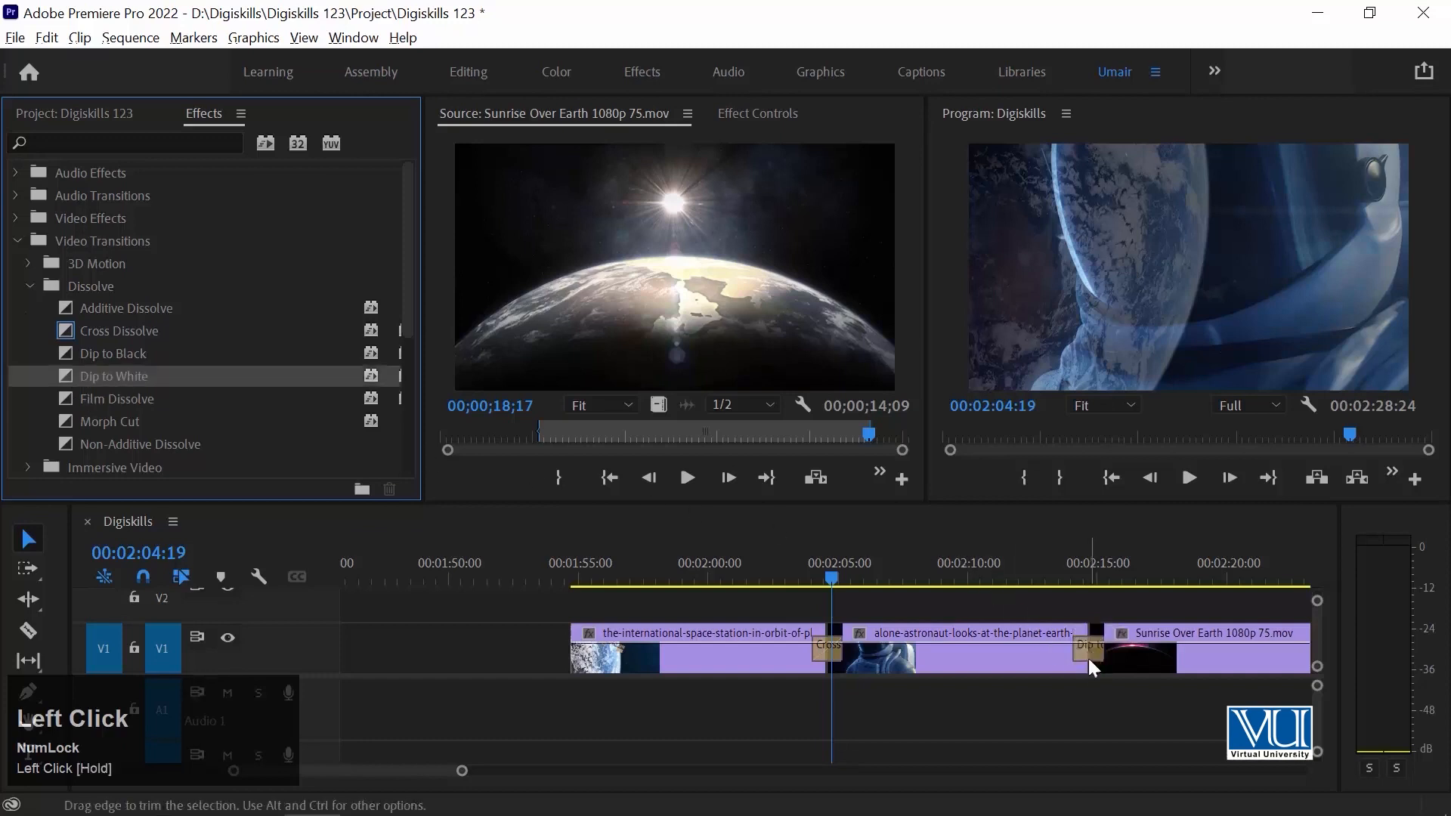
pyautogui.press('-')
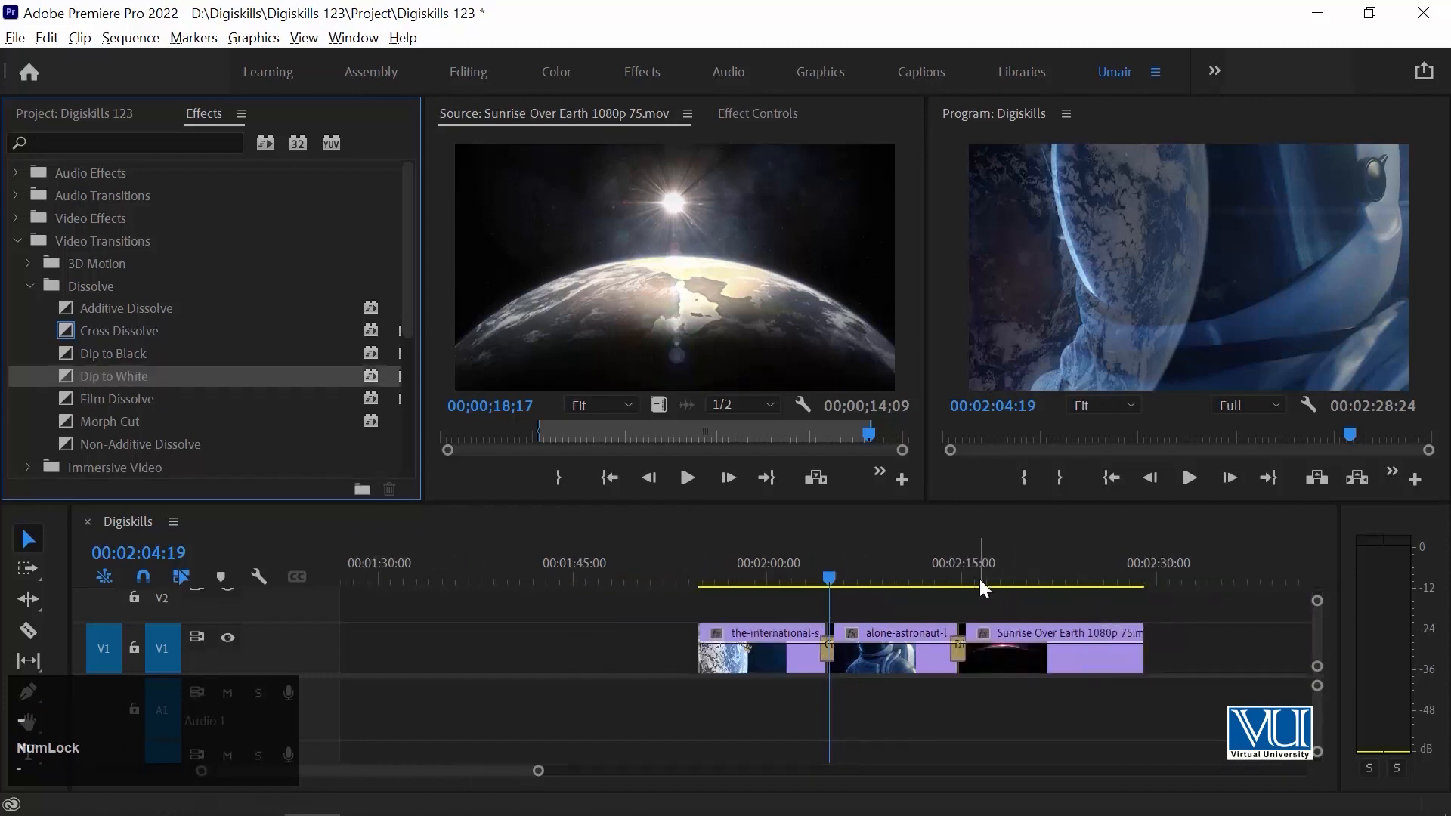
pyautogui.click(822, 570)
pyautogui.press('space')
pyautogui.click(938, 568)
pyautogui.press('space')
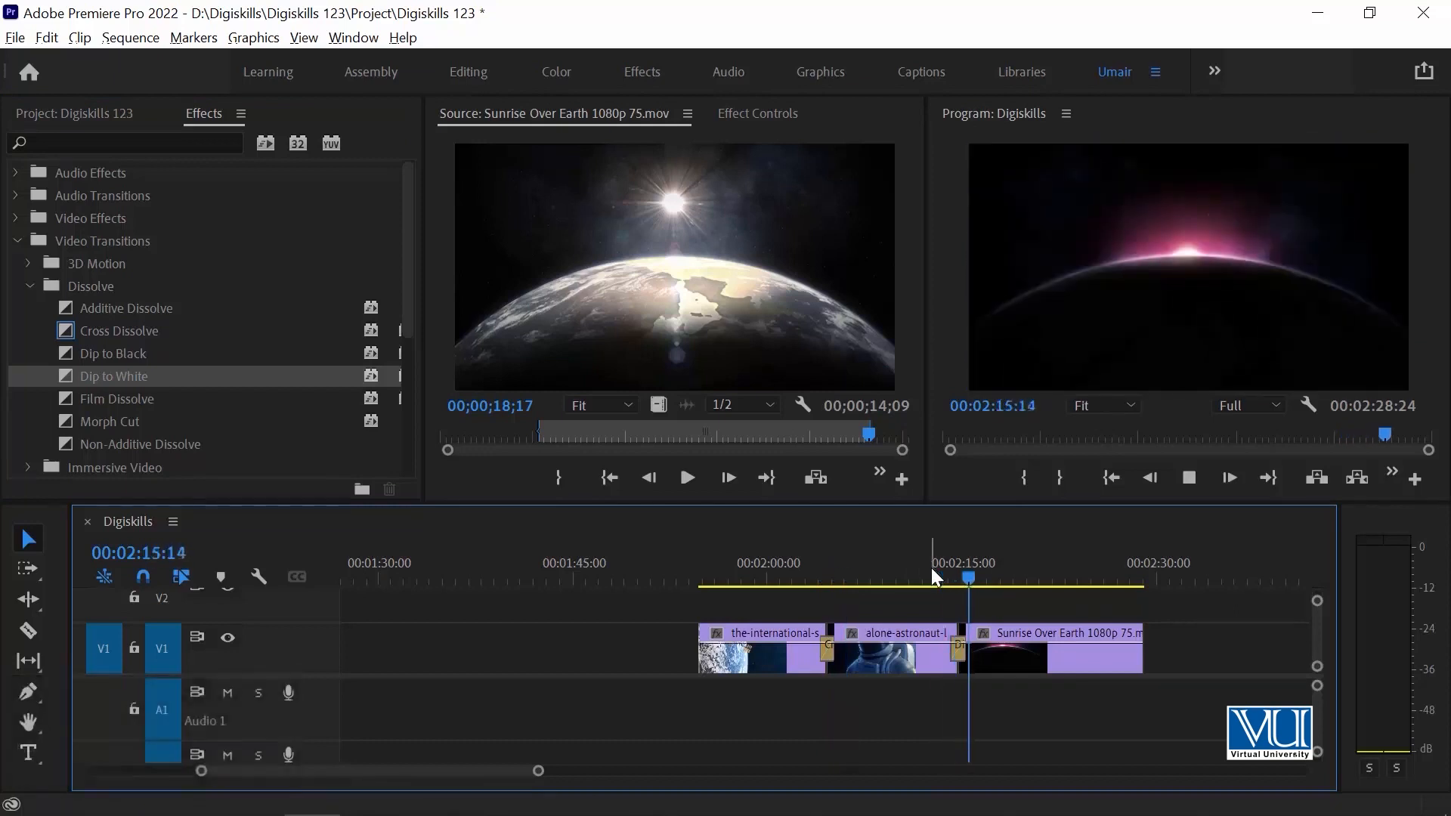
# Step: Replace the Cross Dissolve between the space-station and astronaut clips with the Cross Zoom transition
pyautogui.click(835, 565)
pyautogui.press('=')
pyautogui.press('=')
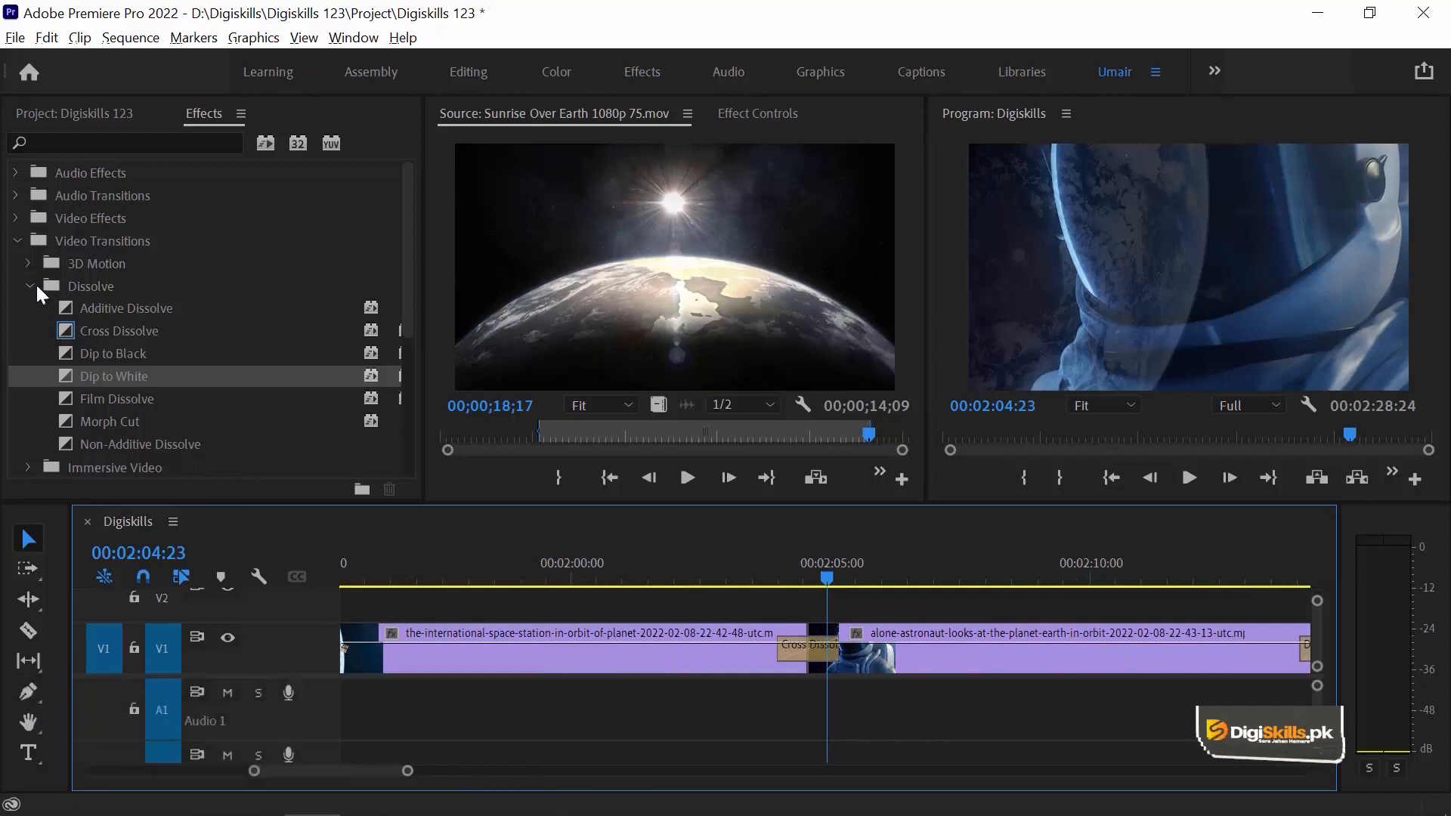
pyautogui.click(30, 285)
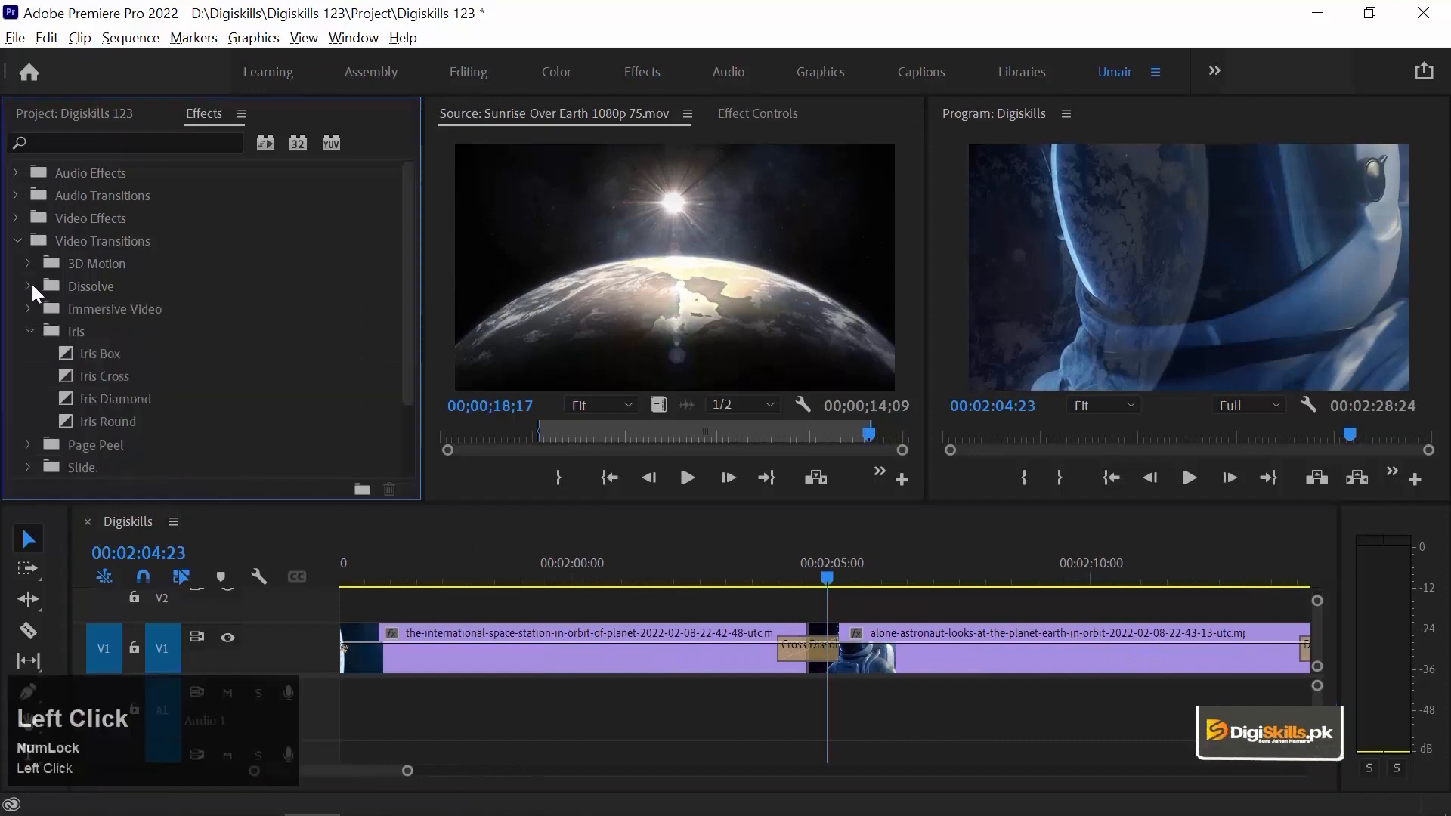
pyautogui.click(31, 333)
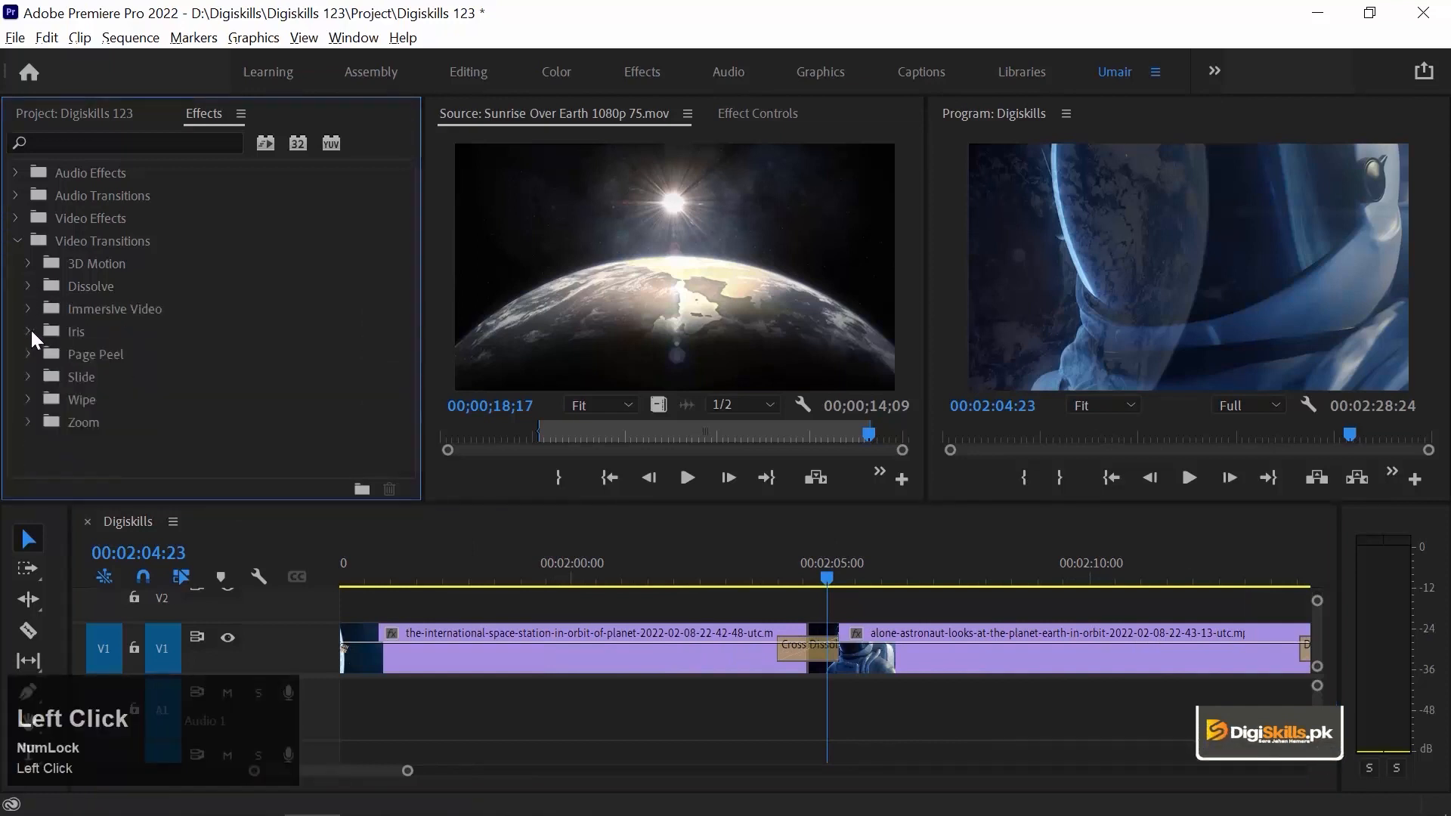
pyautogui.click(28, 421)
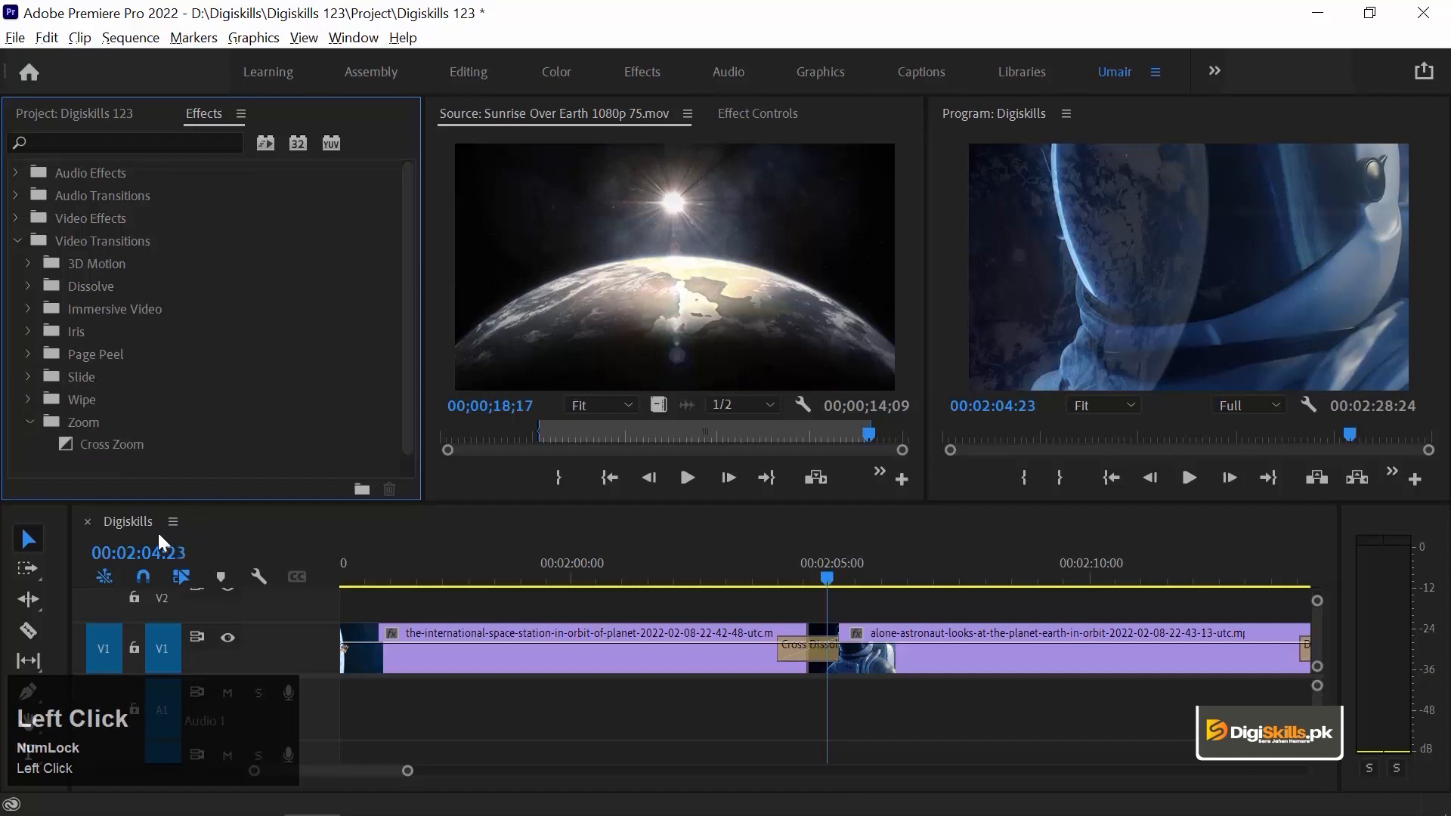
pyautogui.moveTo(65, 439); pyautogui.dragTo(817, 666)
# Step: Play back the Cross Zoom transition from just before the cut to examine its zoom effect
pyautogui.click(755, 565)
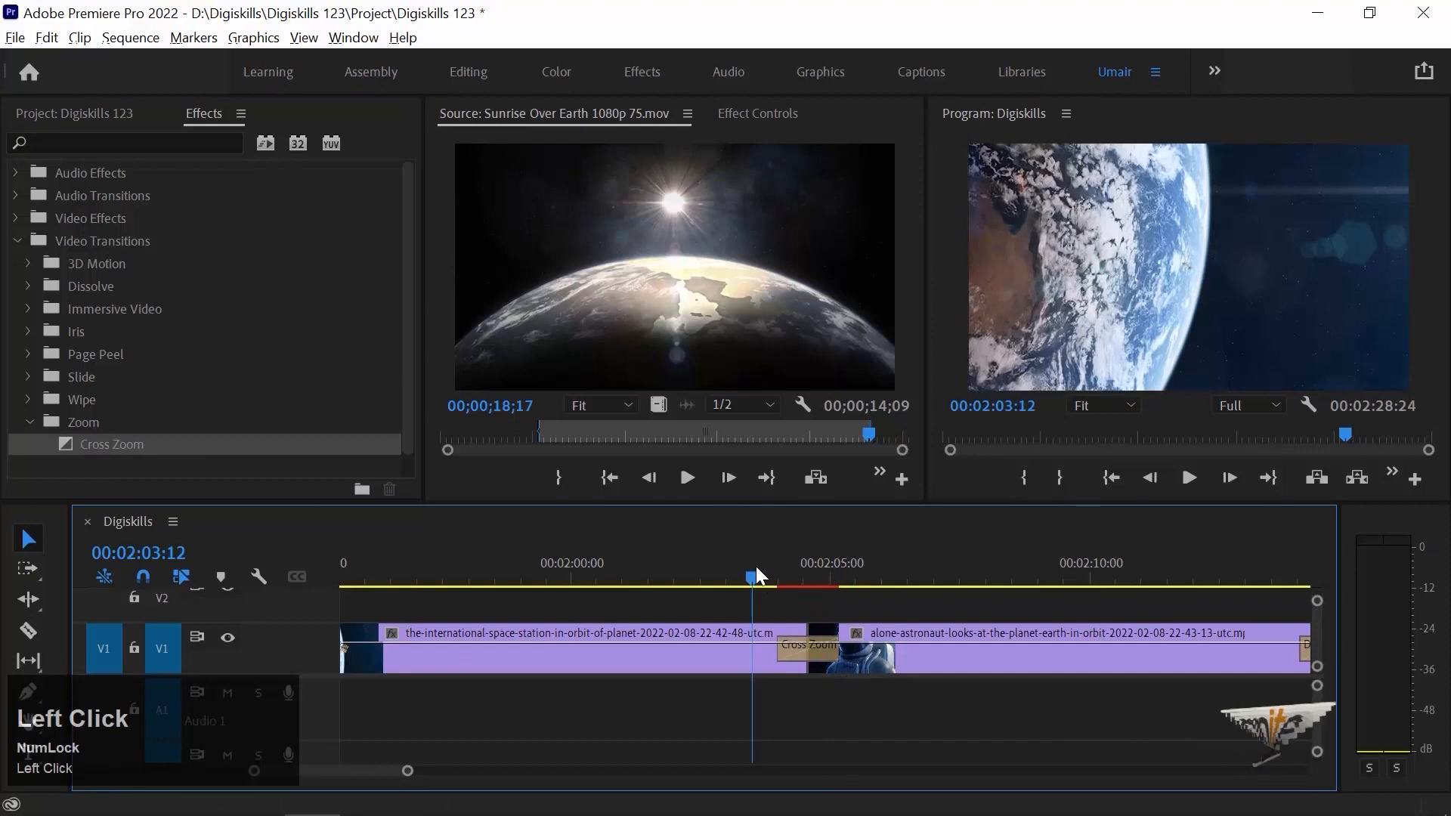
pyautogui.press('space')
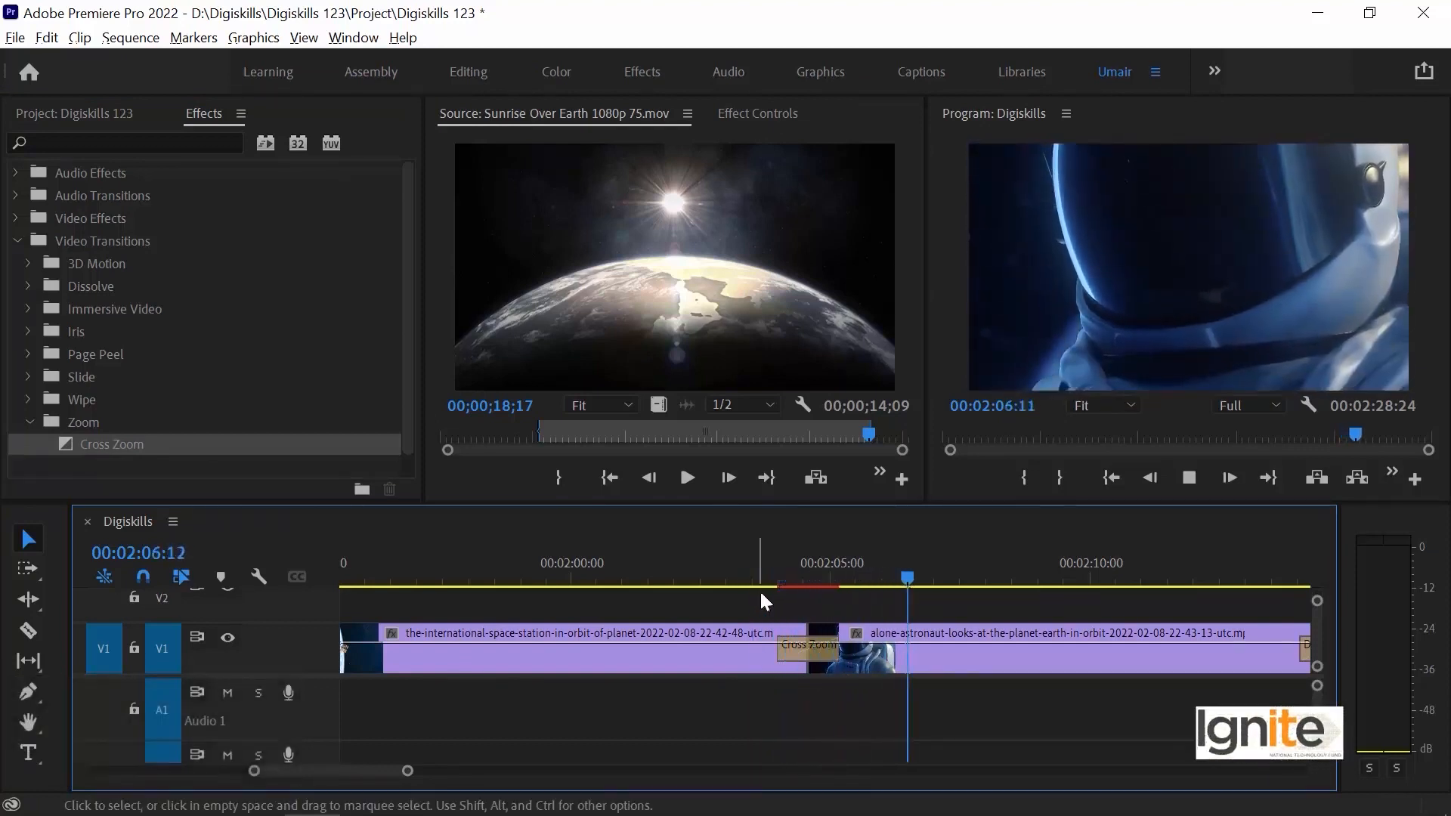
pyautogui.moveTo(785, 570)
pyautogui.mouseDown()
pyautogui.moveTo(817, 561)
pyautogui.moveTo(791, 563)
pyautogui.mouseUp()
# Step: Replace the Cross Zoom between the space-station and astronaut clips with the Push transition from the Slide group
pyautogui.click(25, 419)
pyautogui.click(29, 376)
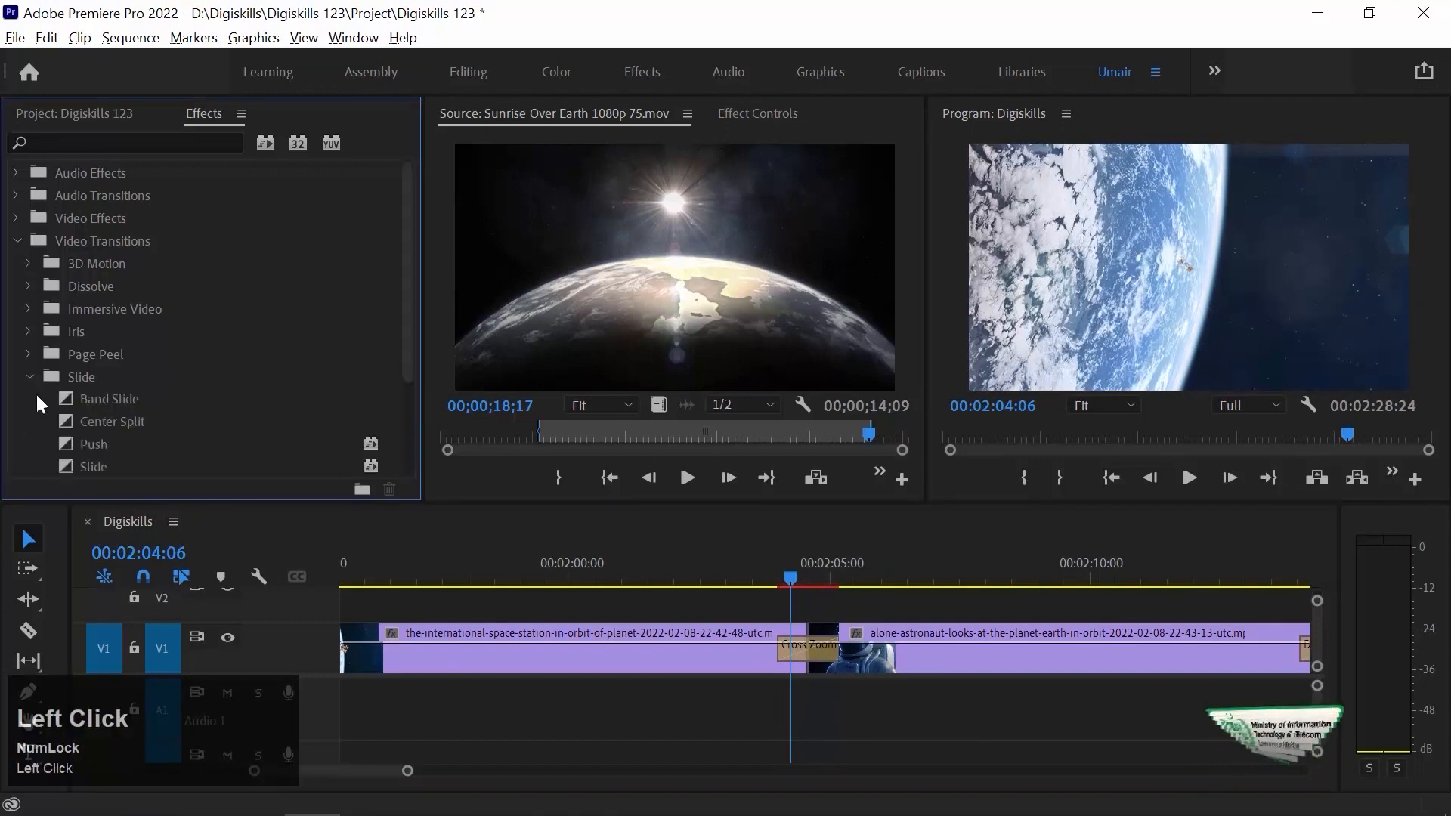
pyautogui.moveTo(66, 445); pyautogui.dragTo(810, 622)
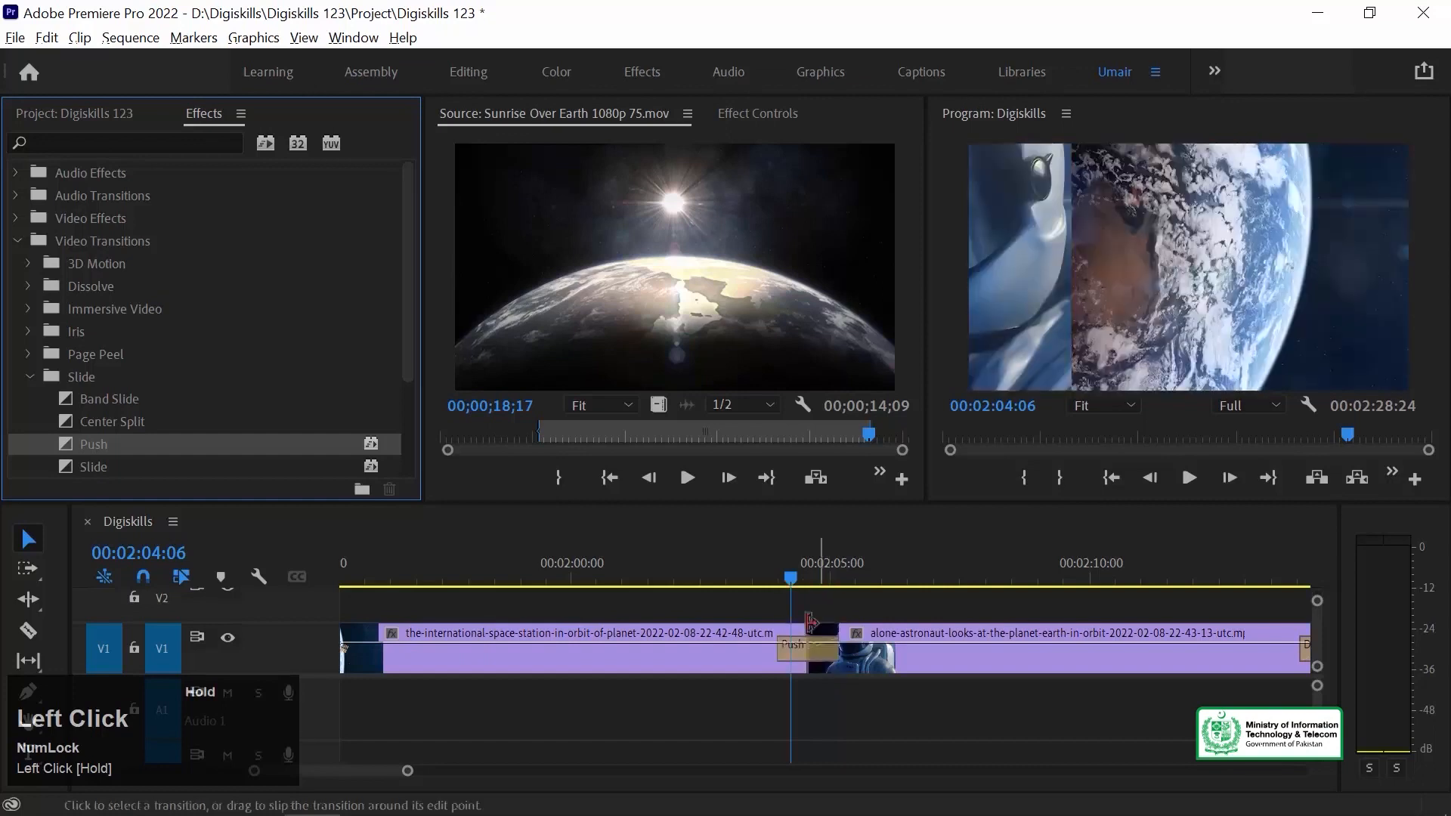
# Step: Play back the Push transition twice from just before the cut, then park the playhead within the transition
pyautogui.click(774, 566)
pyautogui.press('space')
pyautogui.press('space')
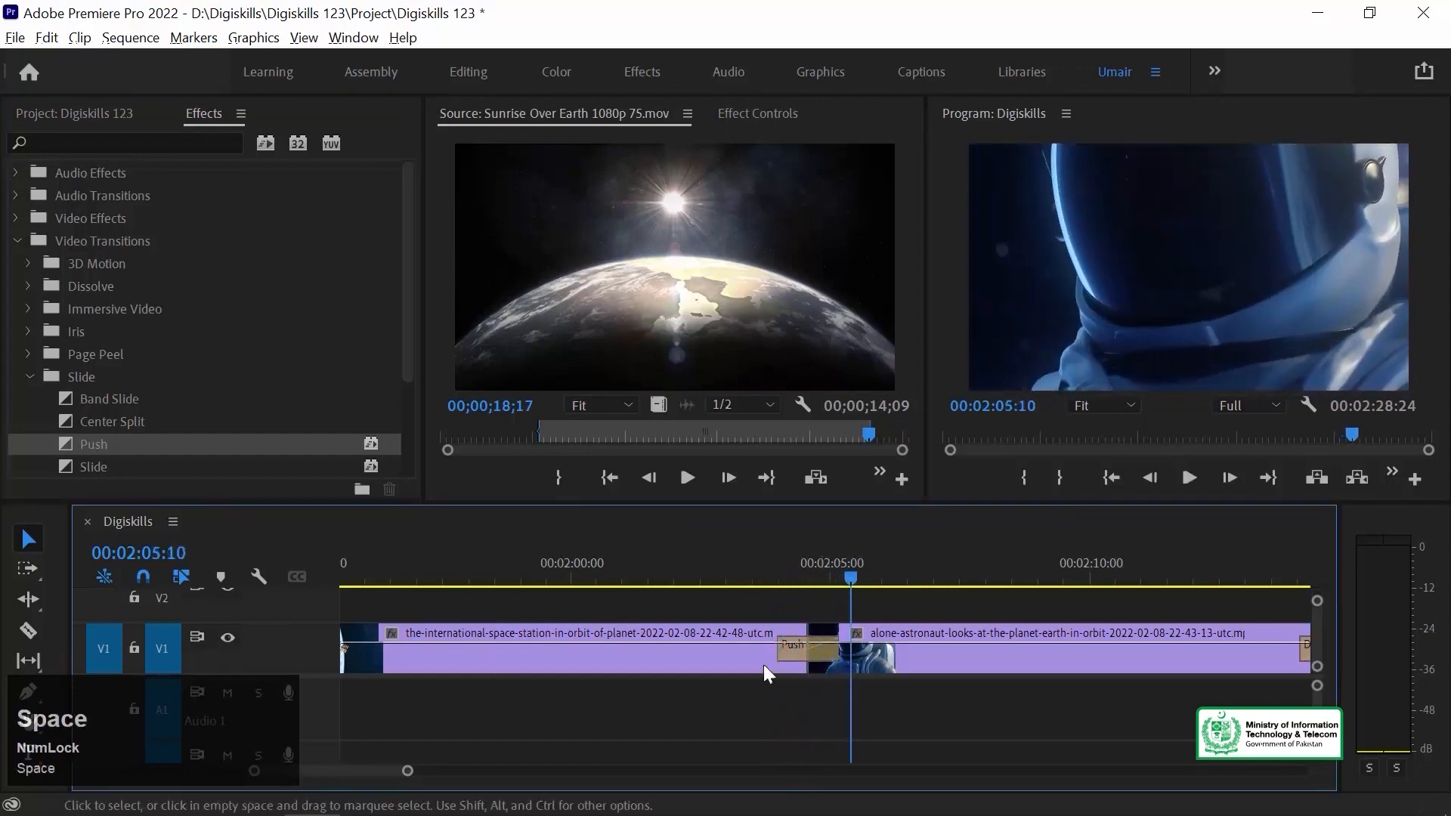
pyautogui.click(774, 566)
pyautogui.press('space')
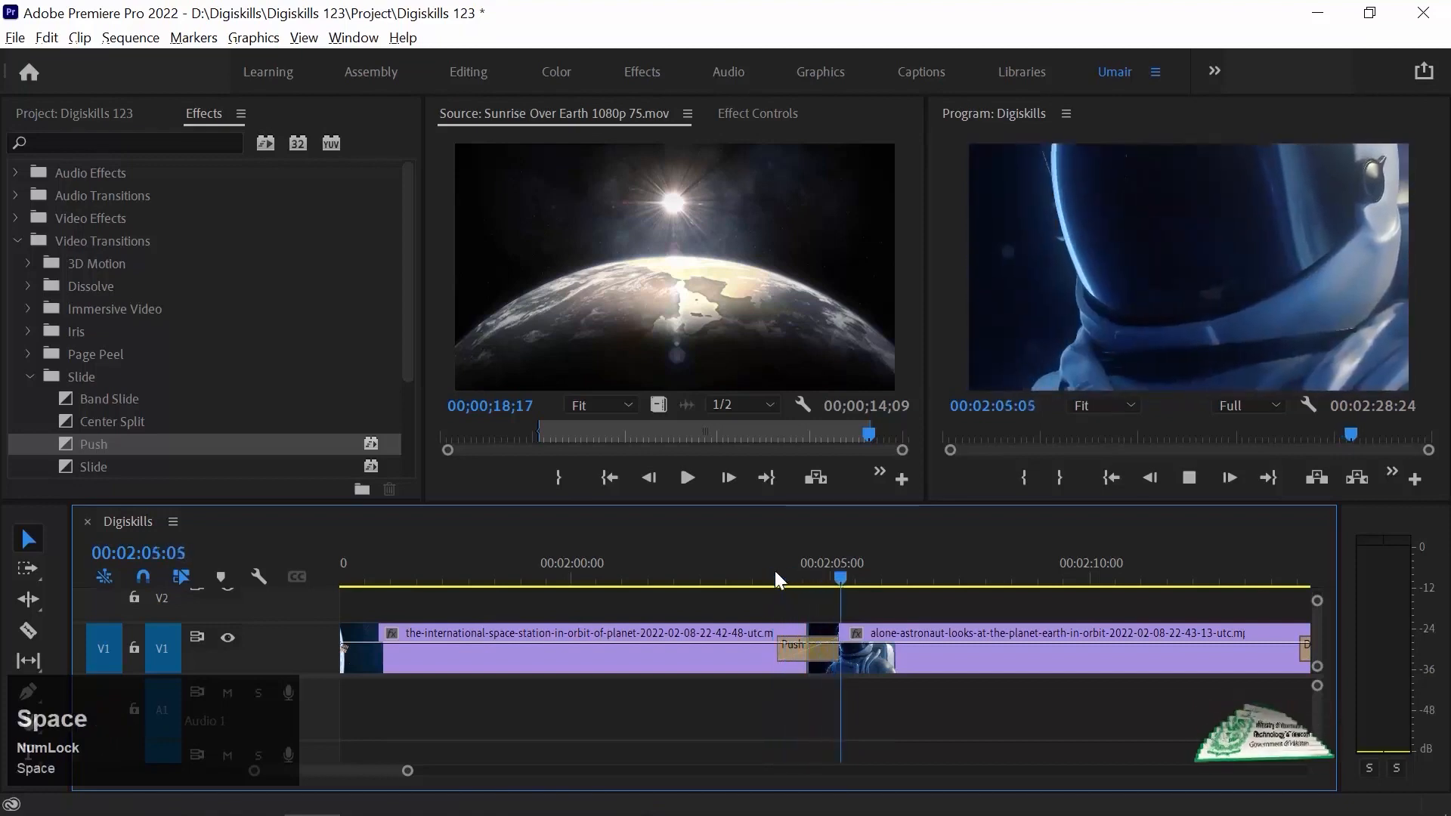
pyautogui.press('space')
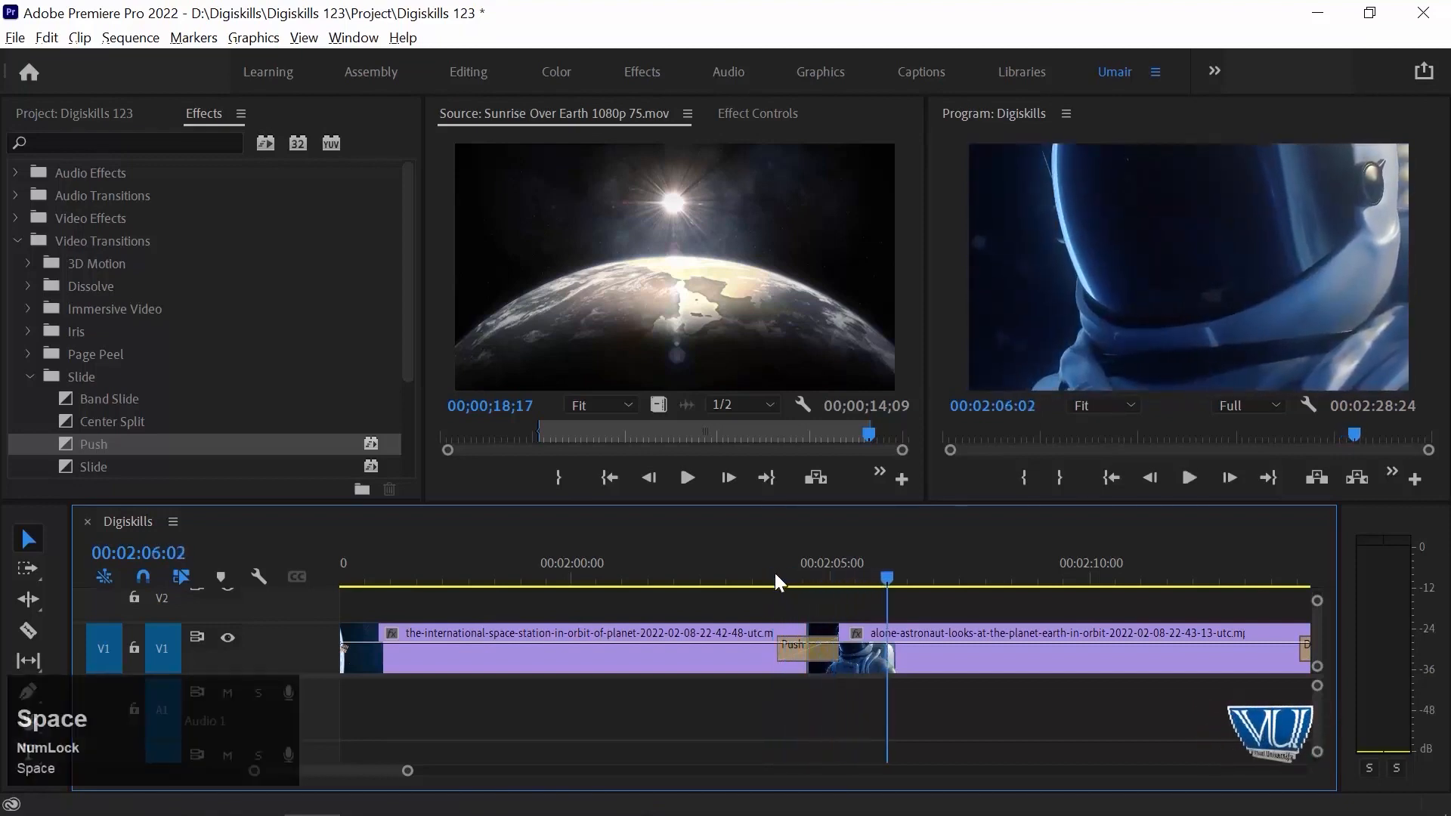
pyautogui.click(792, 573)
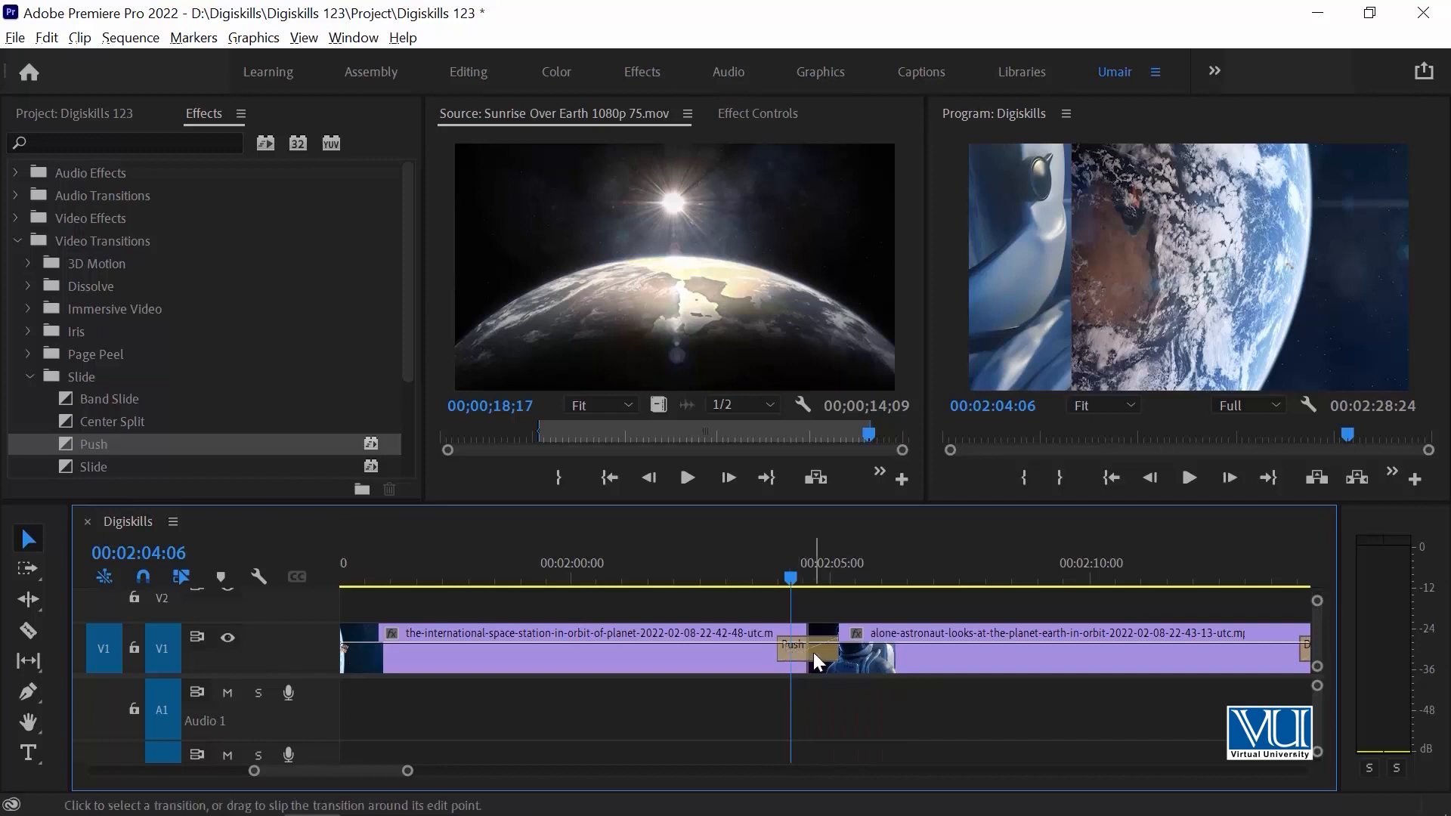
# Step: Show the Push transition's settings in Effect Controls and compare them with the space-station clip's settings
pyautogui.click(790, 652)
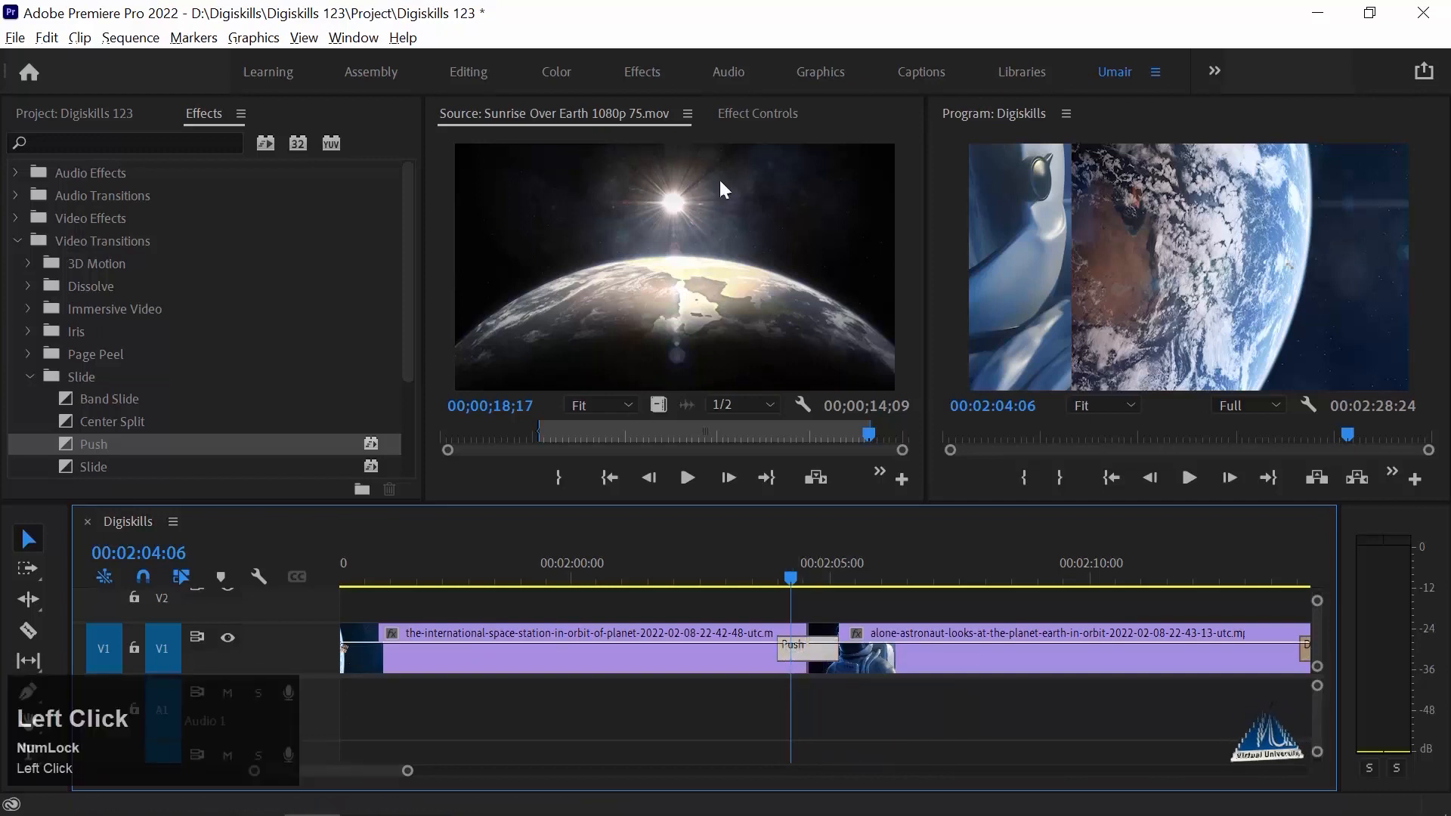
pyautogui.click(768, 114)
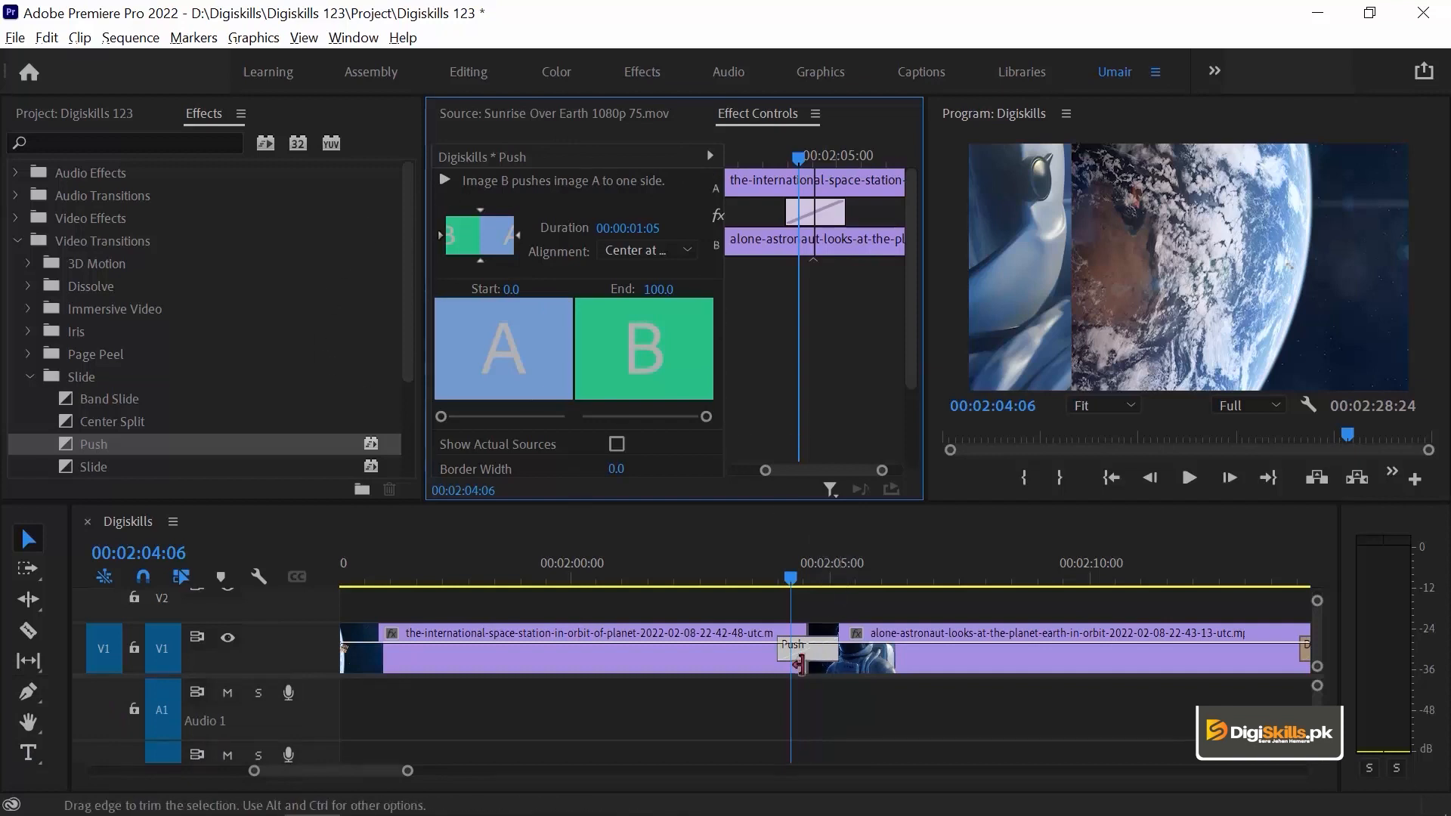
pyautogui.click(751, 666)
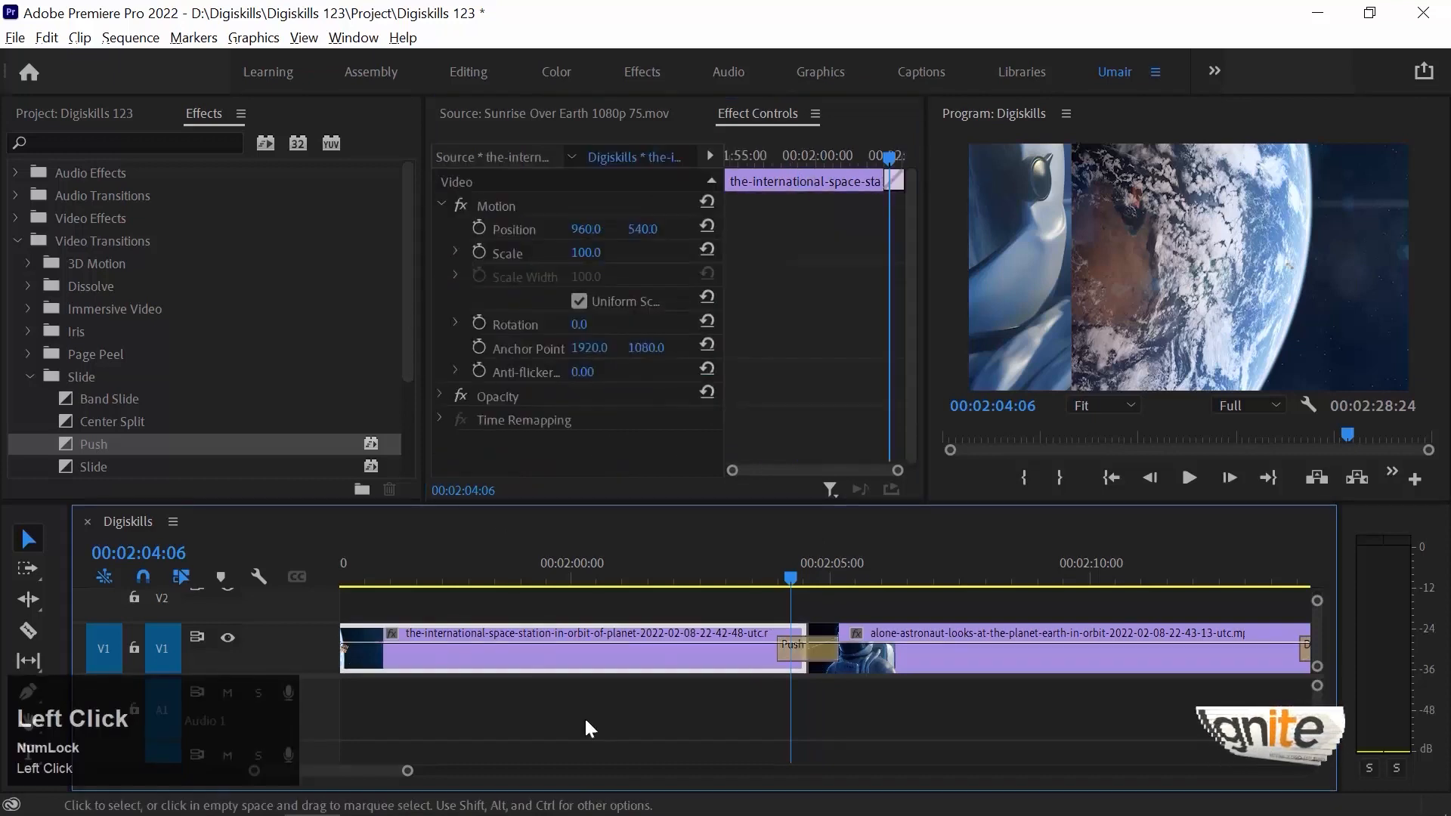
pyautogui.click(801, 650)
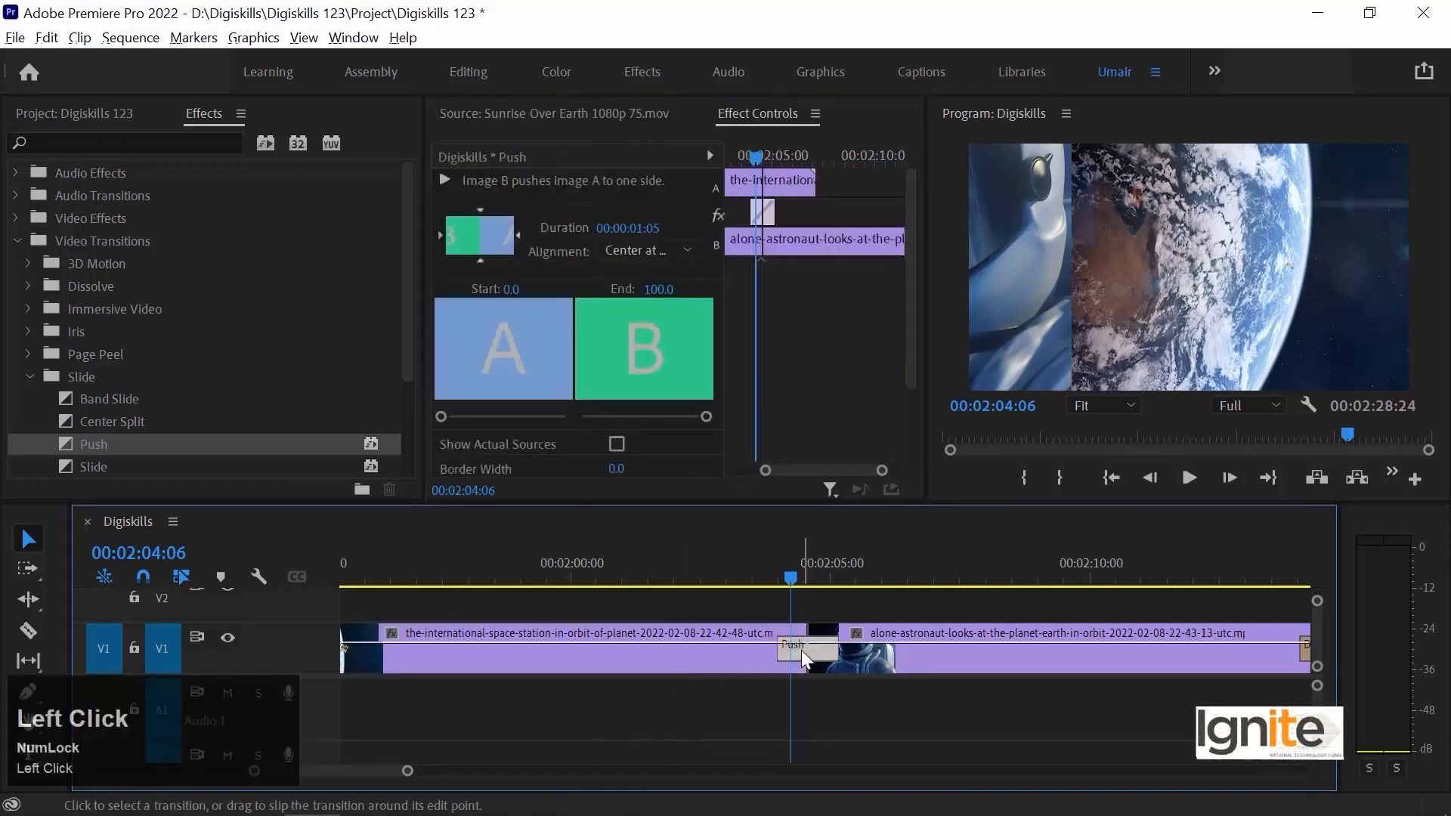
# Step: Shorten the Push transition by setting its duration to 00:00:00:10
pyautogui.click(639, 228)
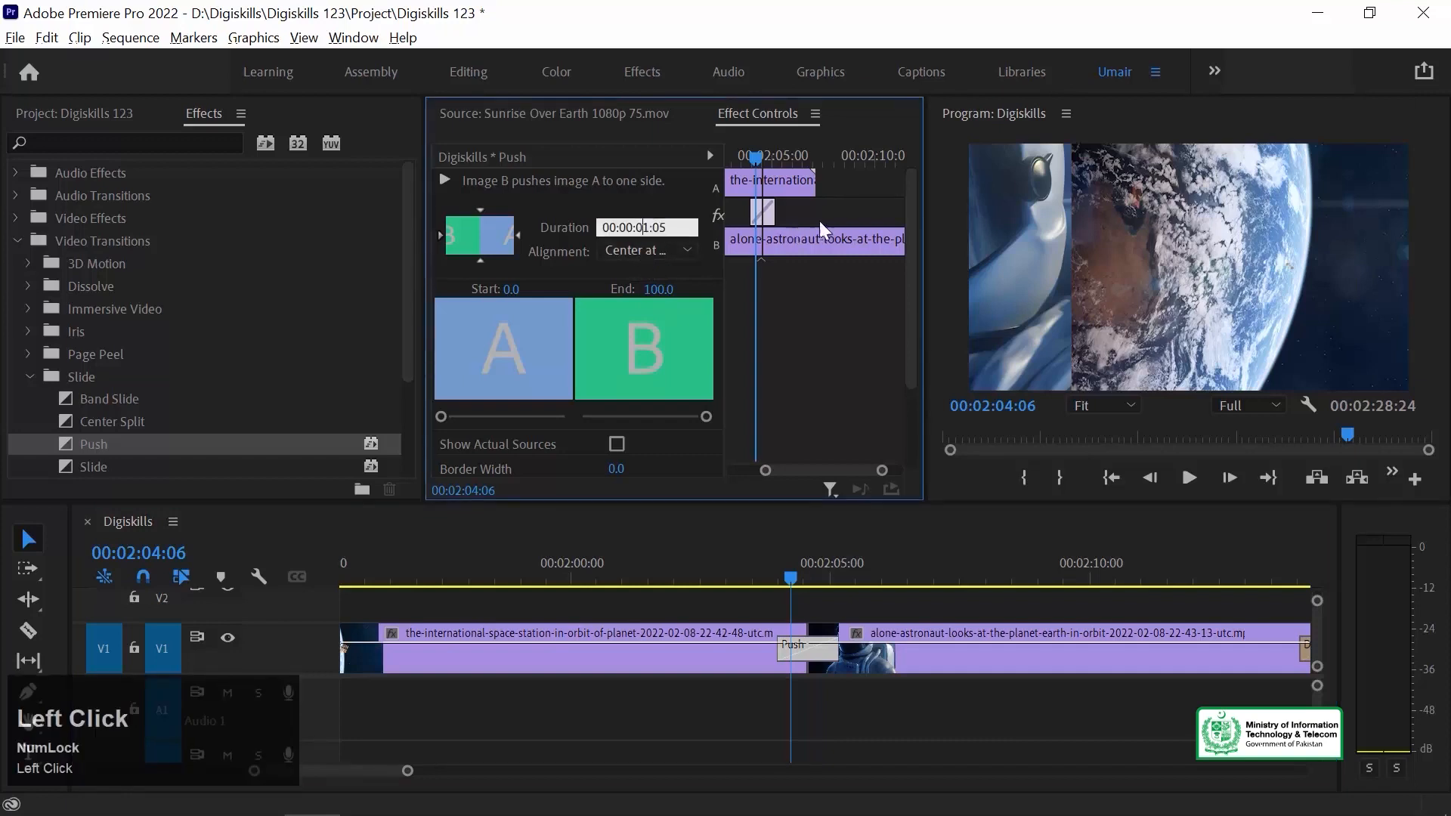
pyautogui.hotkey('shift', 'Right')
pyautogui.write('0')
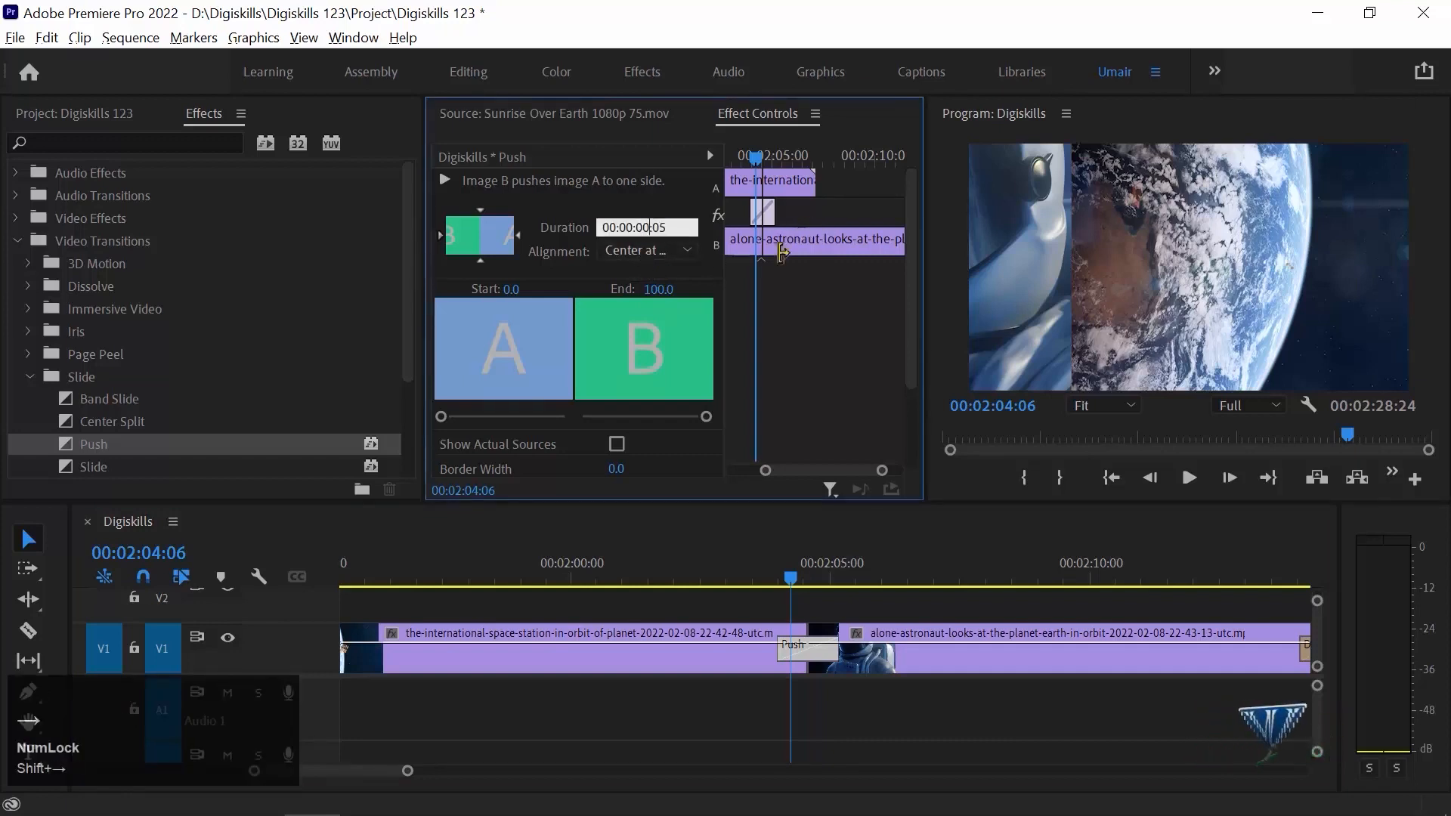
pyautogui.click(695, 226)
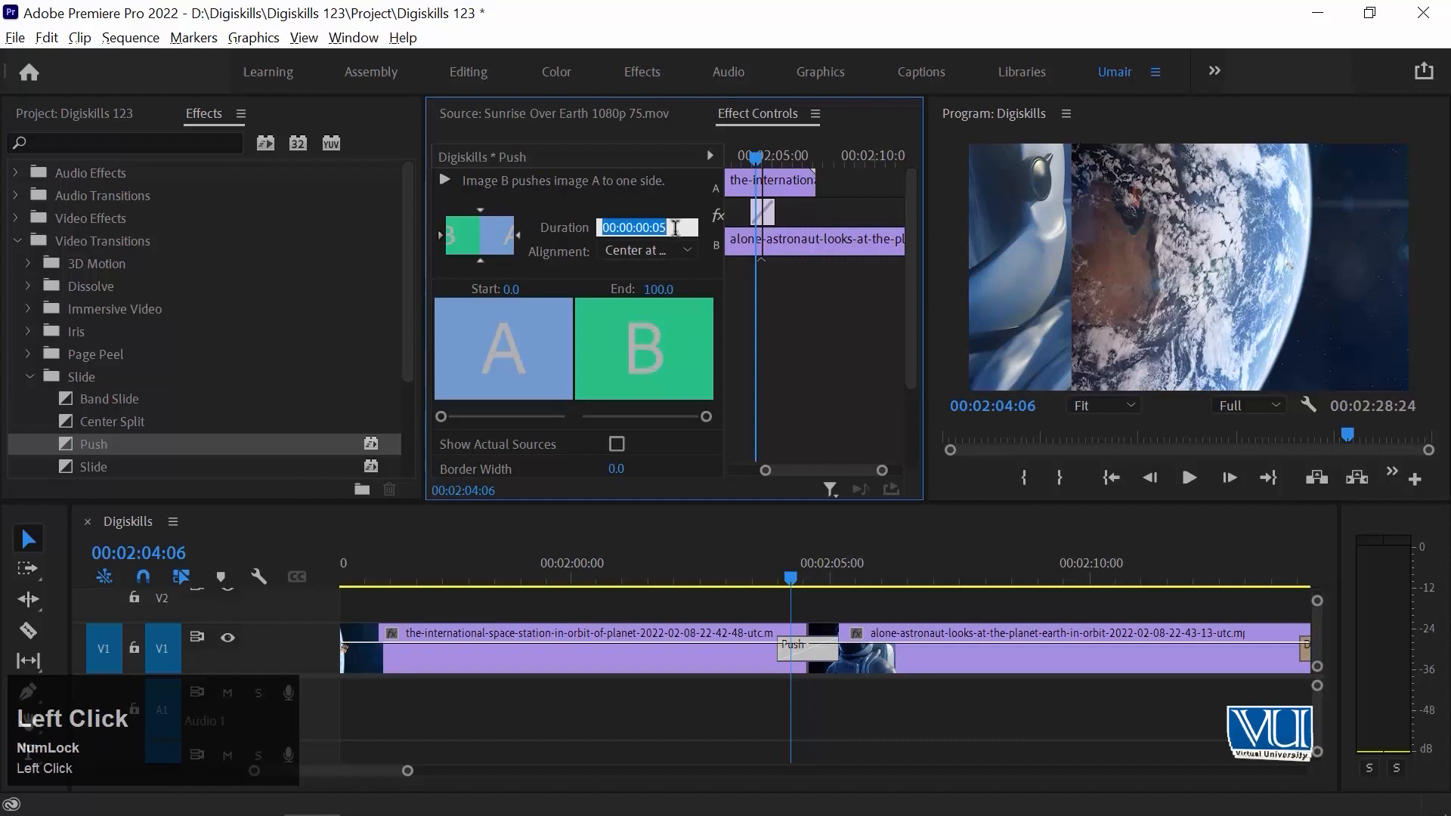
pyautogui.press('BackSpace')
pyautogui.press('BackSpace')
pyautogui.write('10')
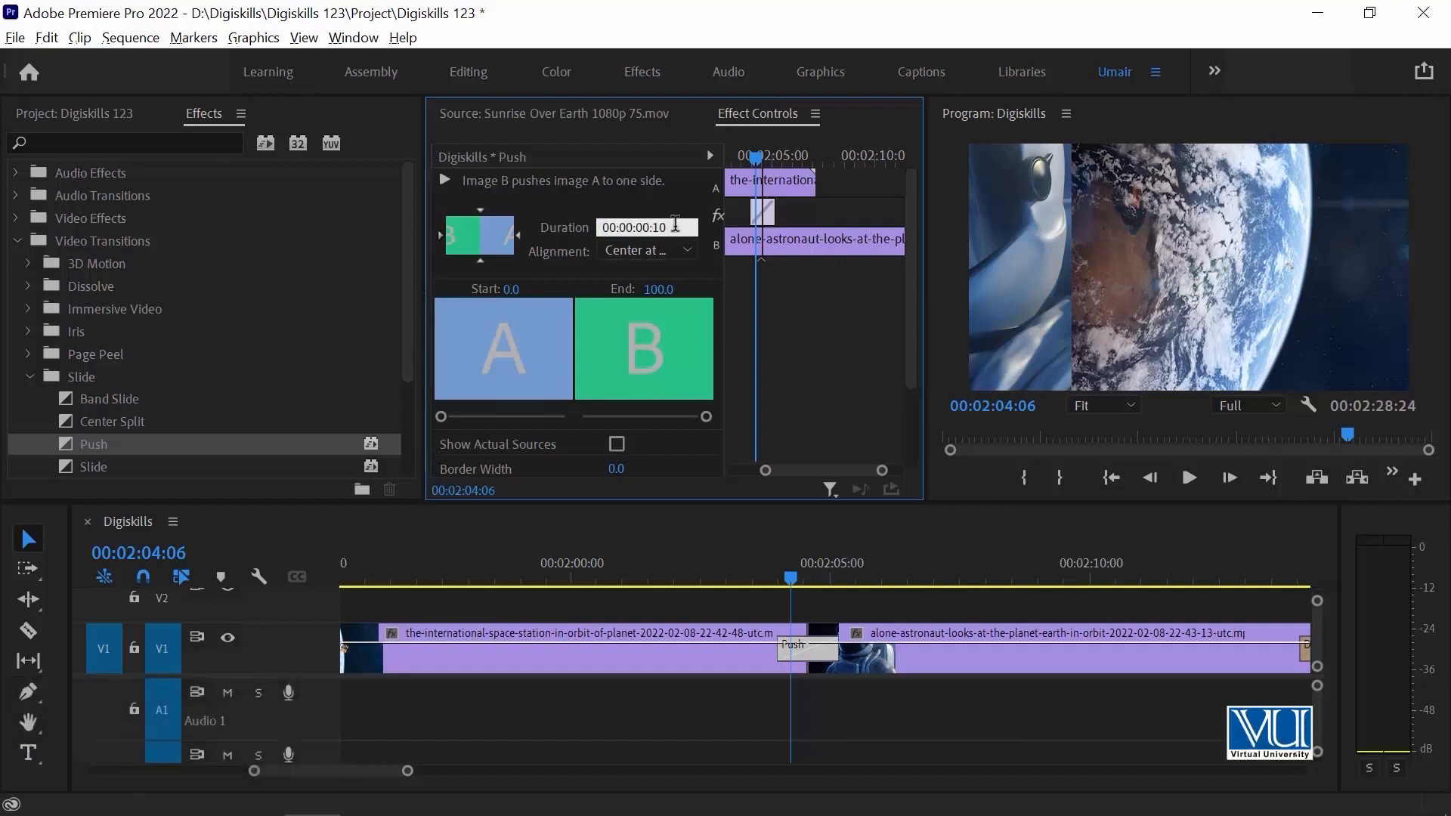
pyautogui.press('Return')
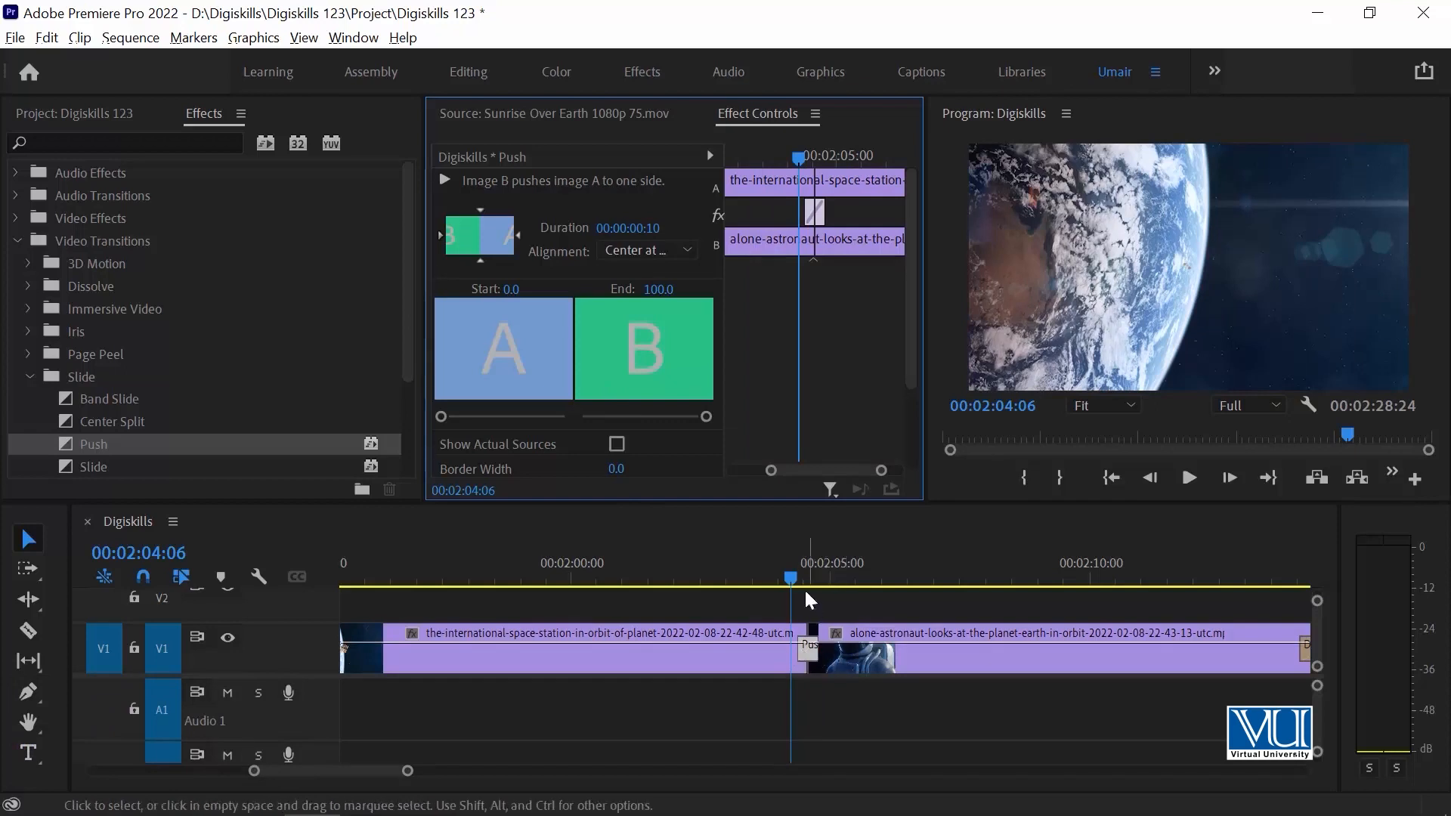
# Step: Play back the shortened Push transition twice from just before the cut to examine its speed
pyautogui.click(785, 571)
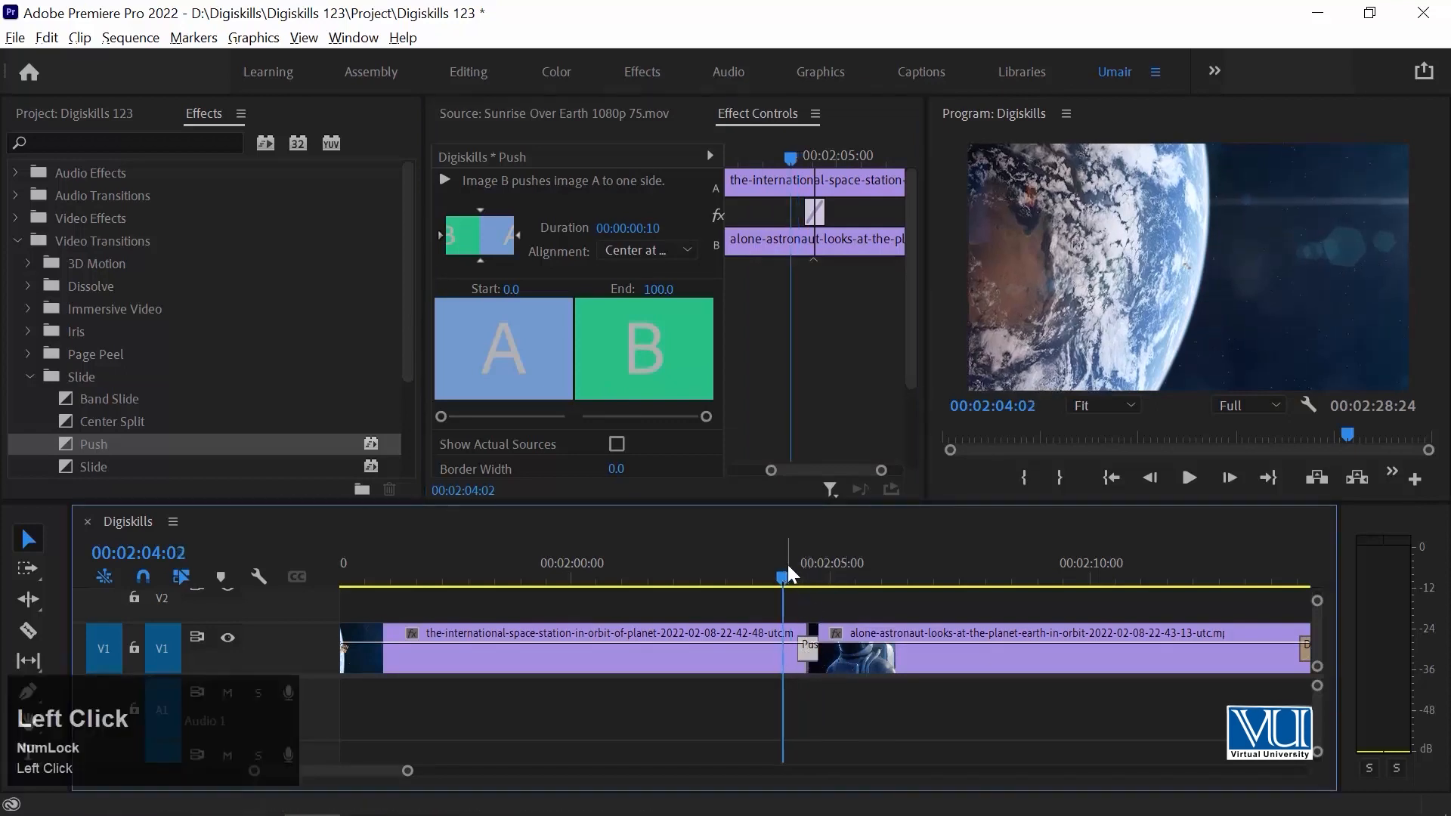
pyautogui.press('space')
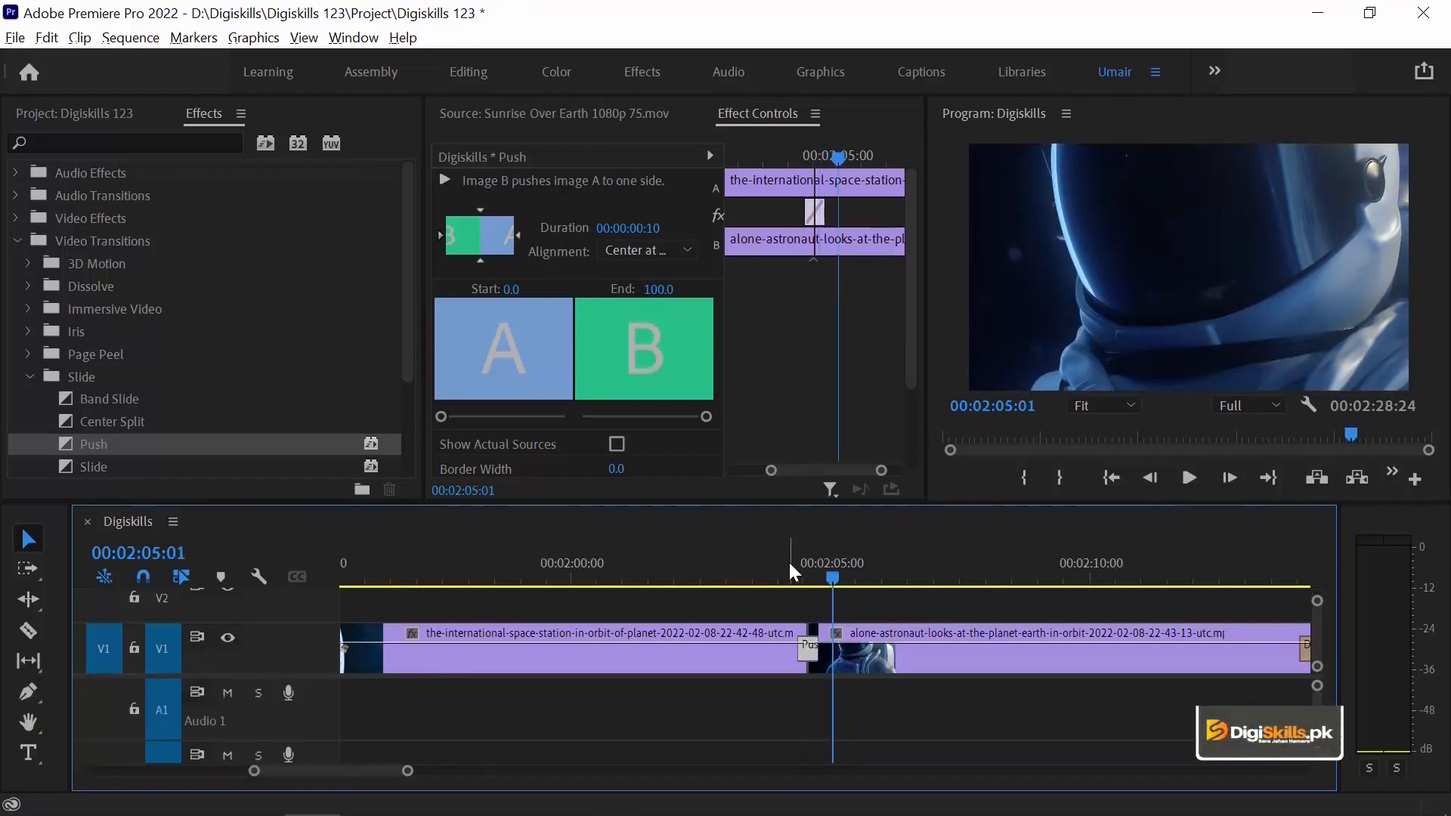
pyautogui.click(793, 563)
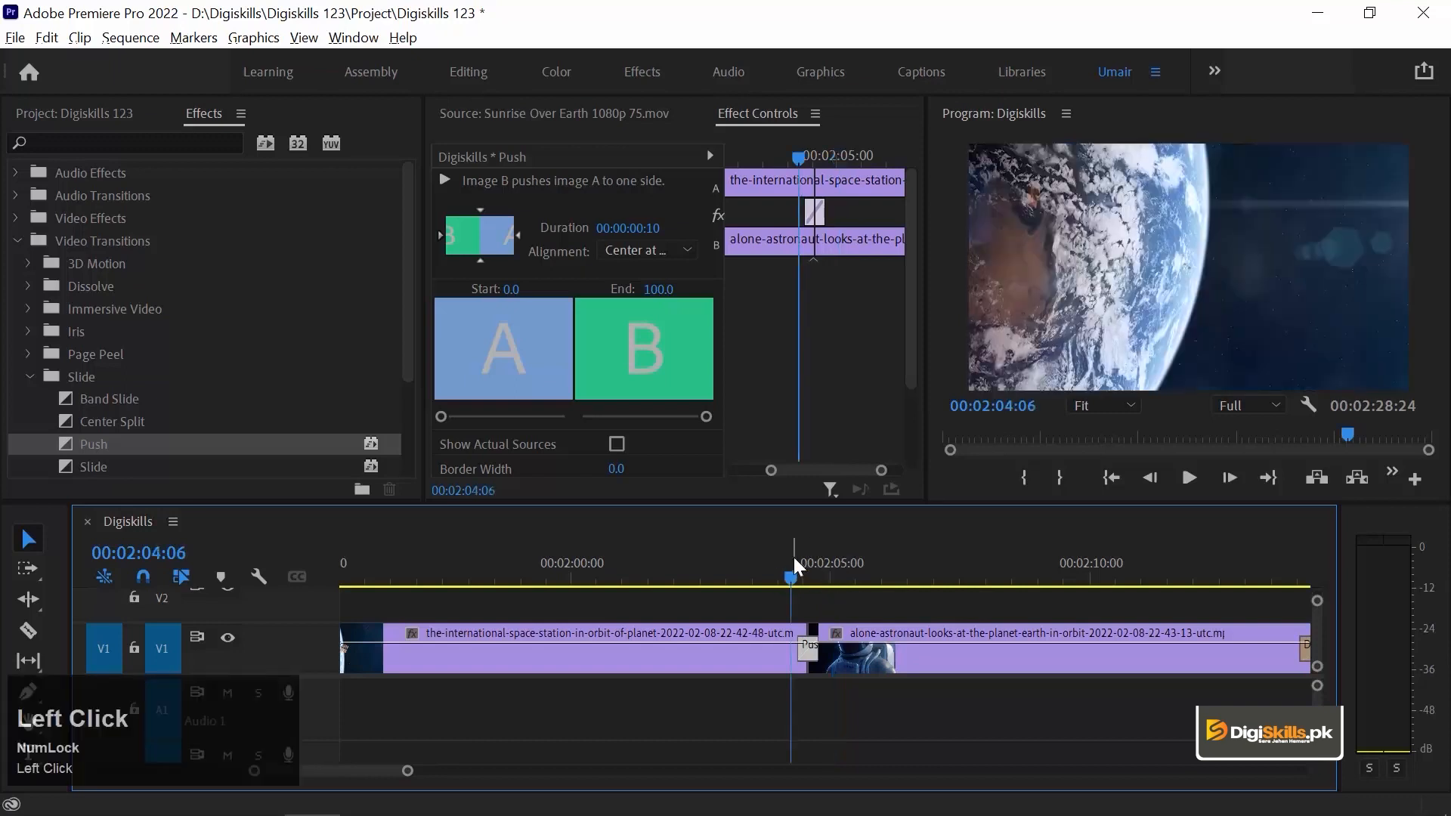
pyautogui.press('space')
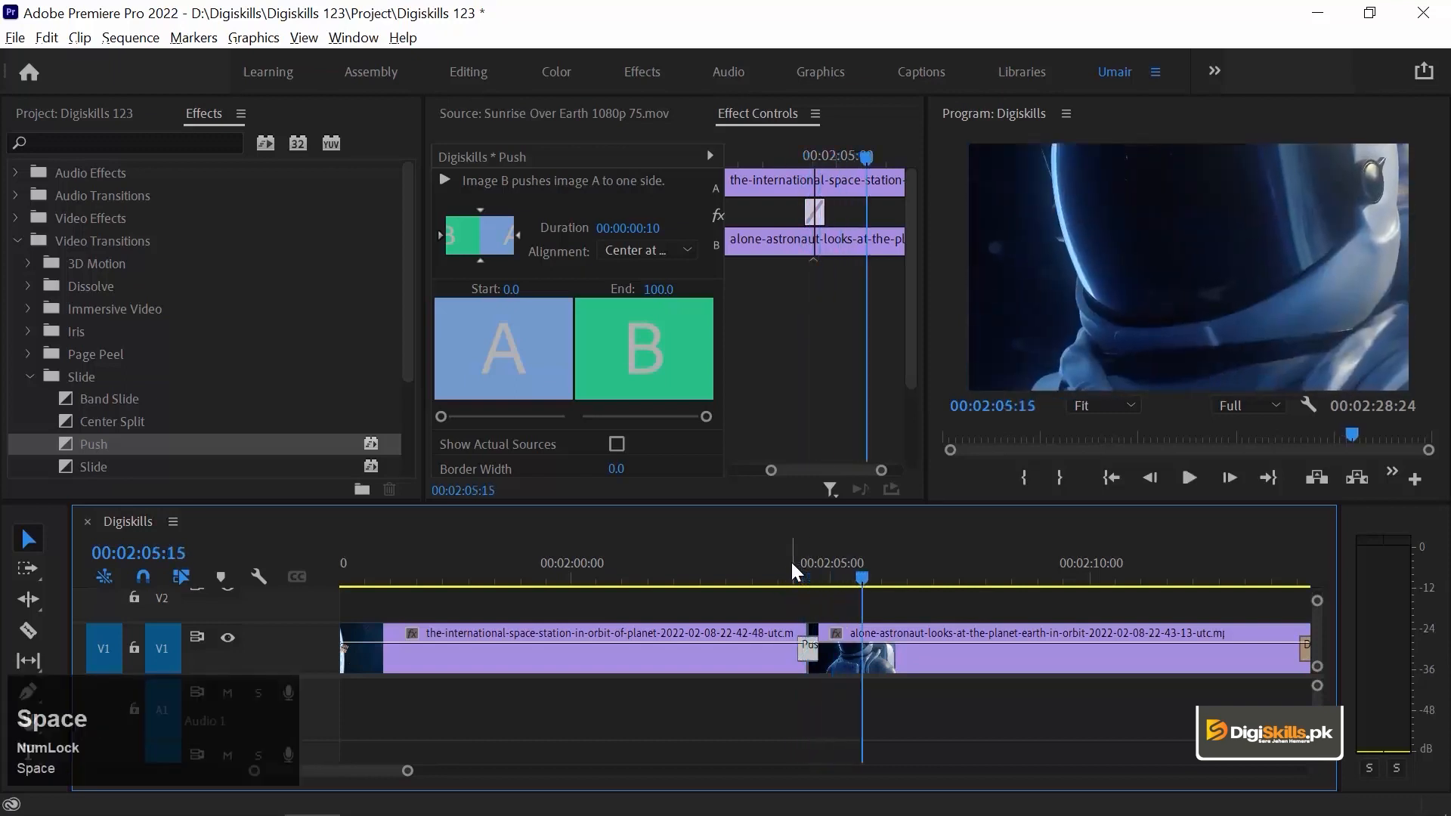
pyautogui.click(809, 561)
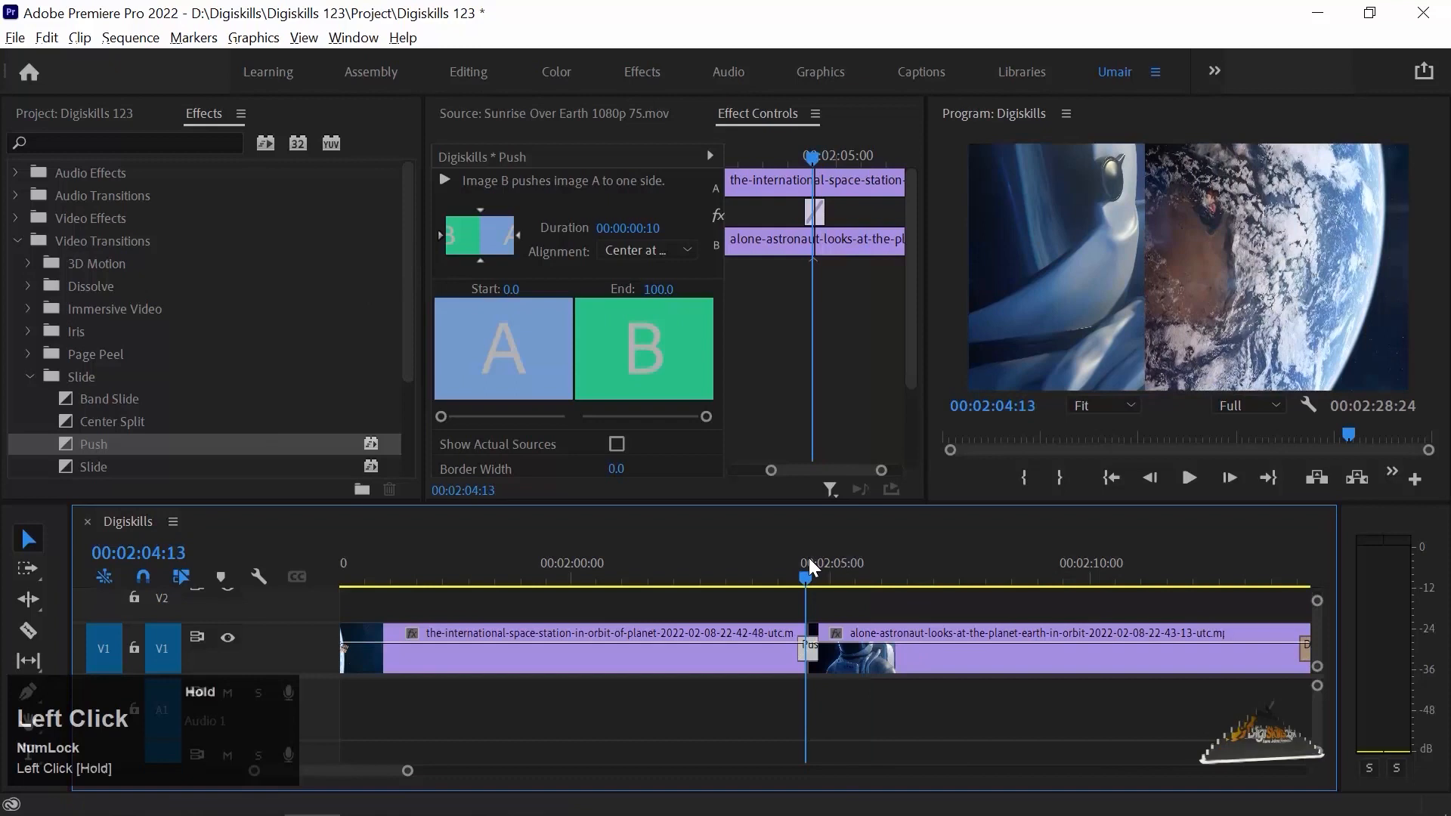
# Step: Undo the Push transition's duration change and play back the cut again
pyautogui.hotkey('ctrl', 'z')
pyautogui.moveTo(809, 565)
pyautogui.mouseDown()
pyautogui.moveTo(783, 564)
pyautogui.moveTo(787, 551)
pyautogui.mouseUp()
pyautogui.press('space')
pyautogui.click(791, 552)
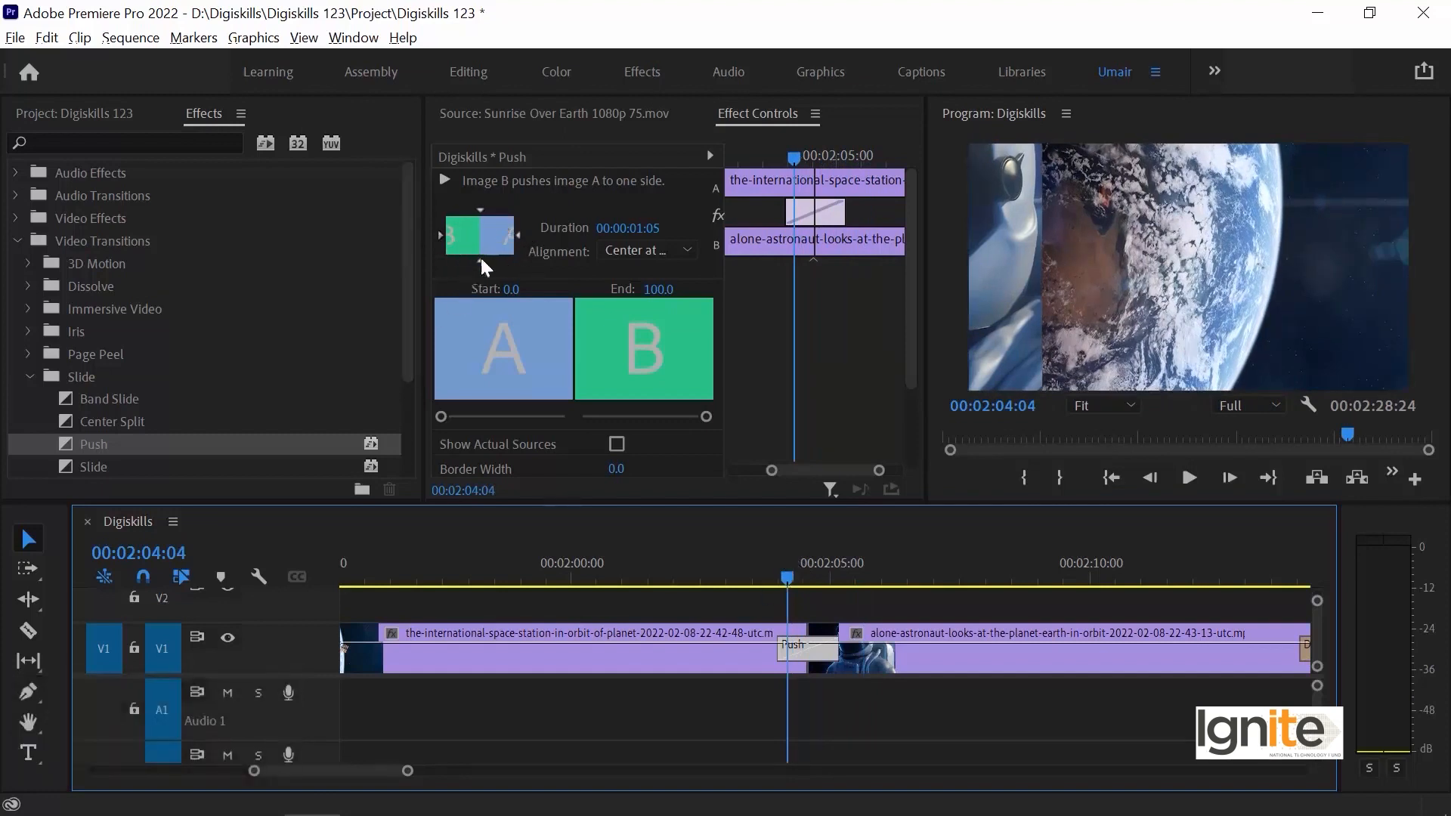
# Step: Set the Push transition's direction so the astronaut clip enters from above, and play it back
pyautogui.click(481, 210)
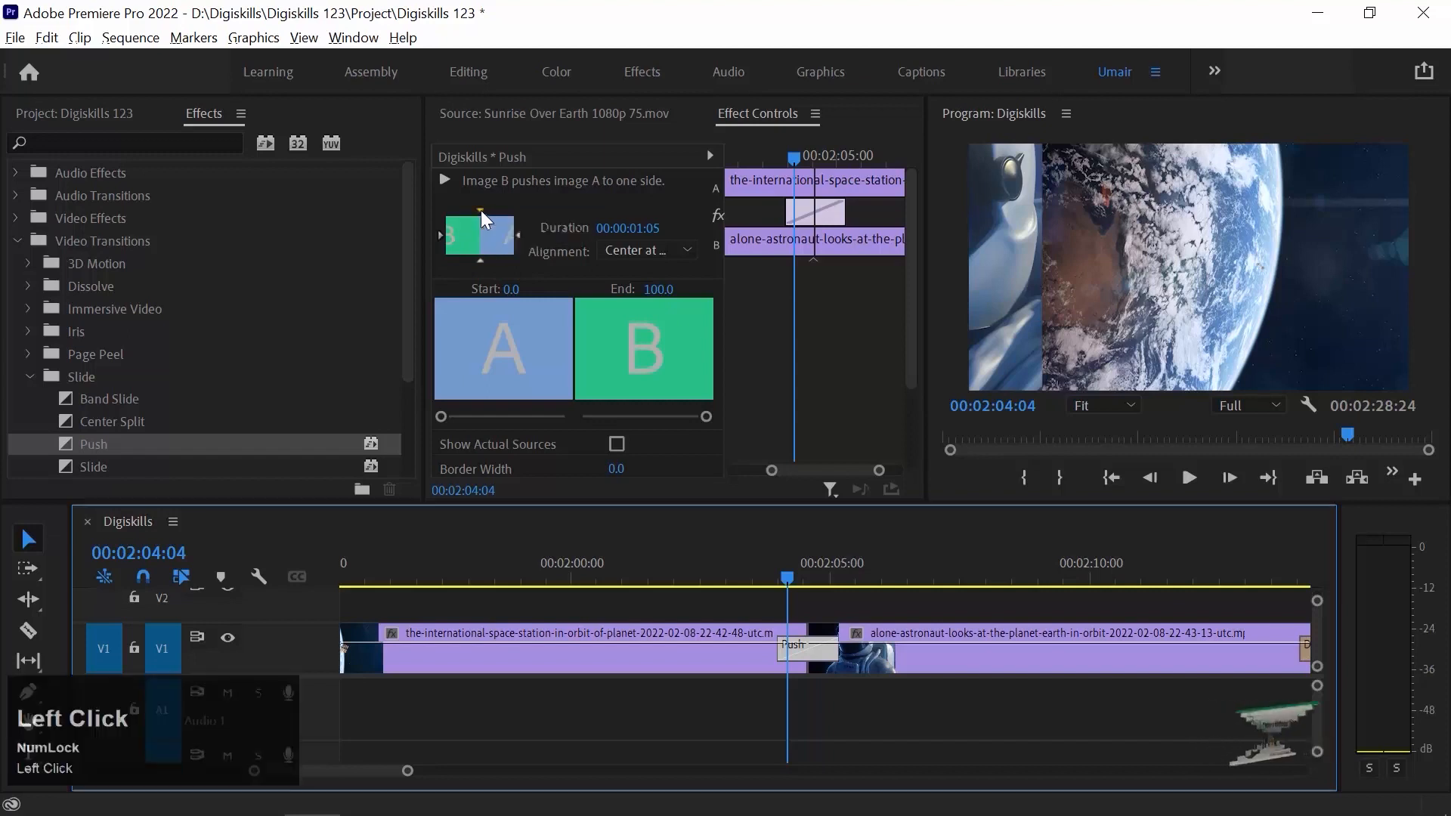
pyautogui.moveTo(782, 569); pyautogui.dragTo(778, 569)
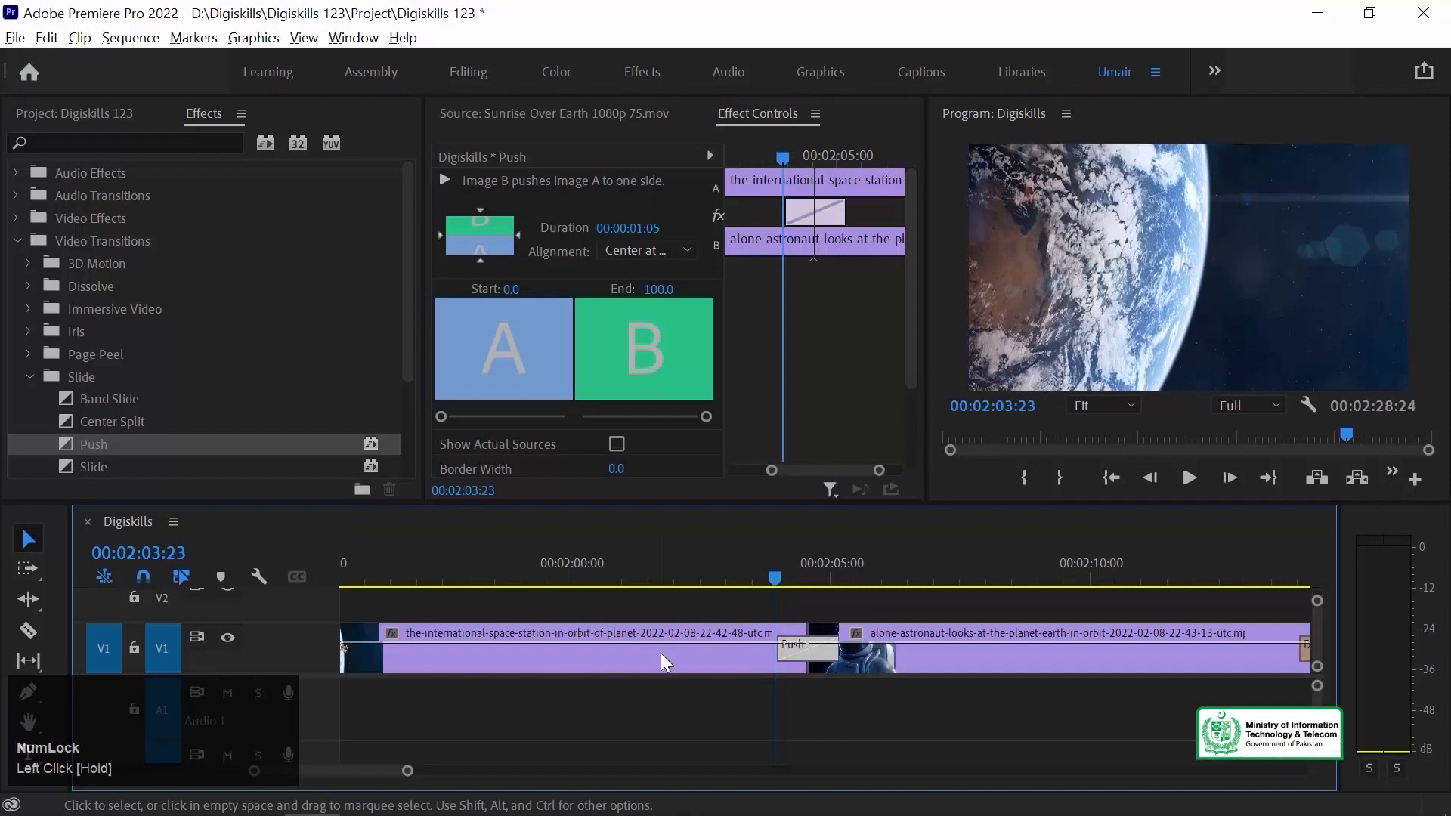
pyautogui.press('space')
pyautogui.press('space')
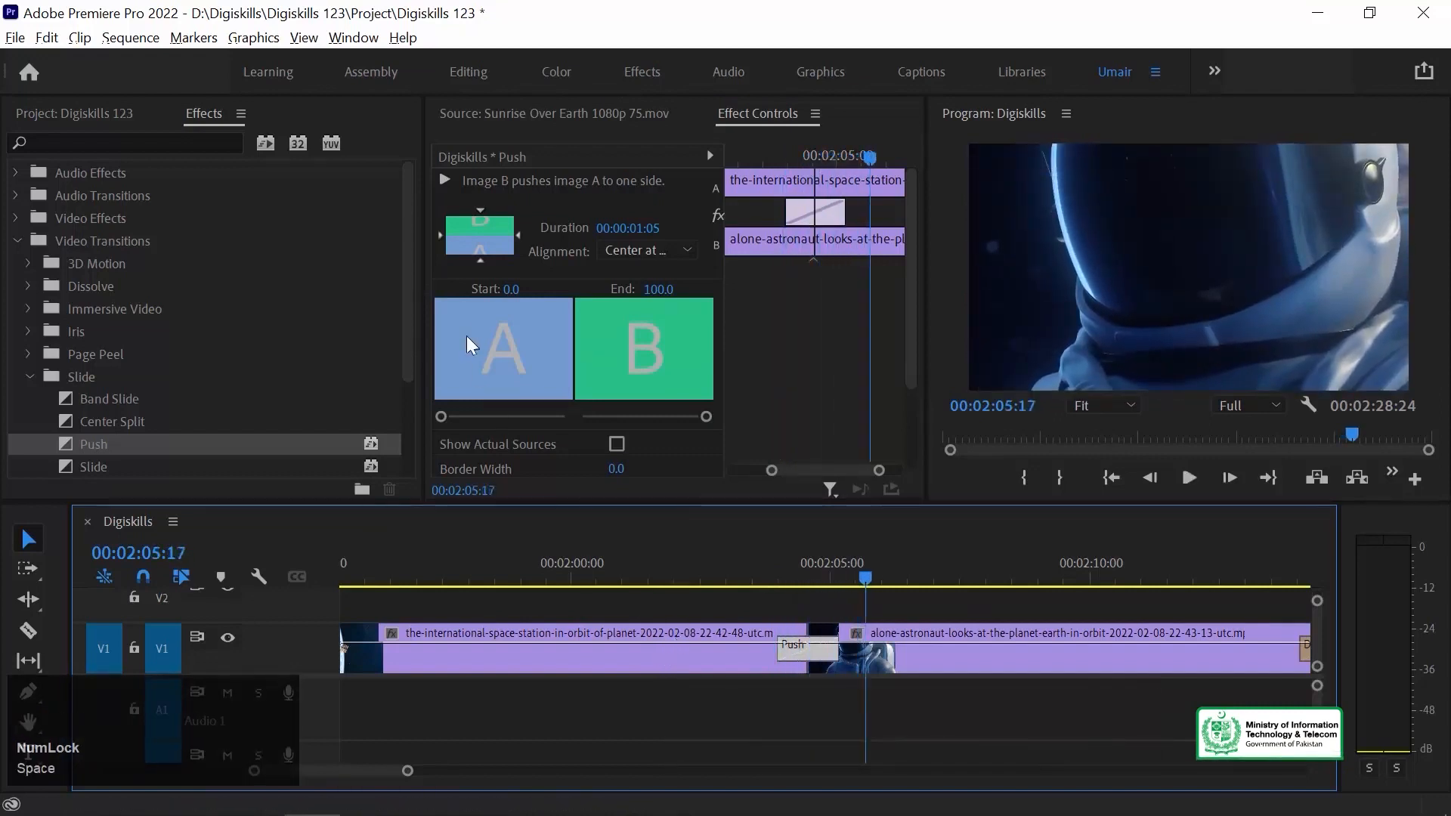
# Step: Set the Push transition's direction so the astronaut clip enters from below, and play it back
pyautogui.click(478, 259)
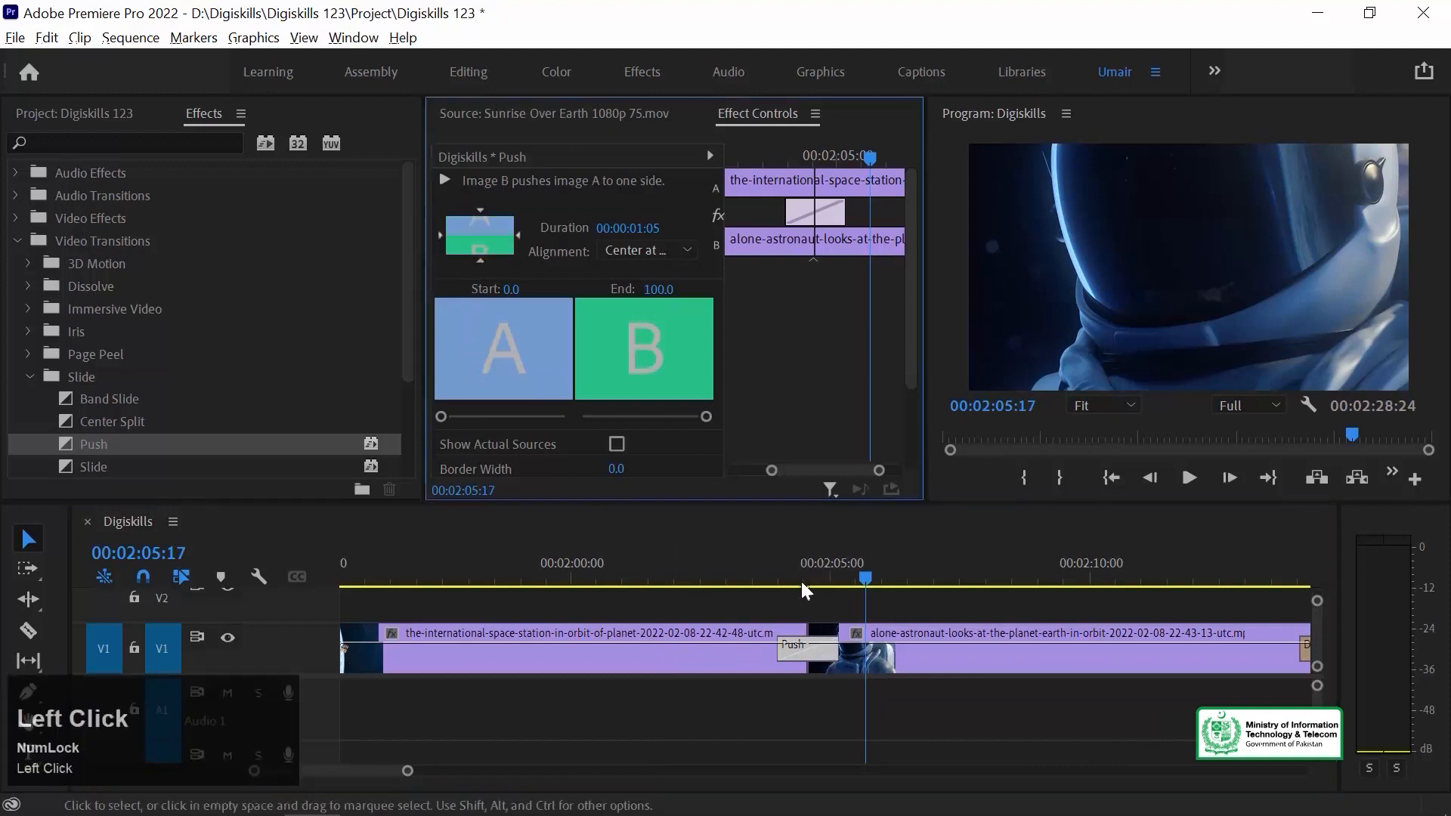
pyautogui.click(786, 559)
pyautogui.press('space')
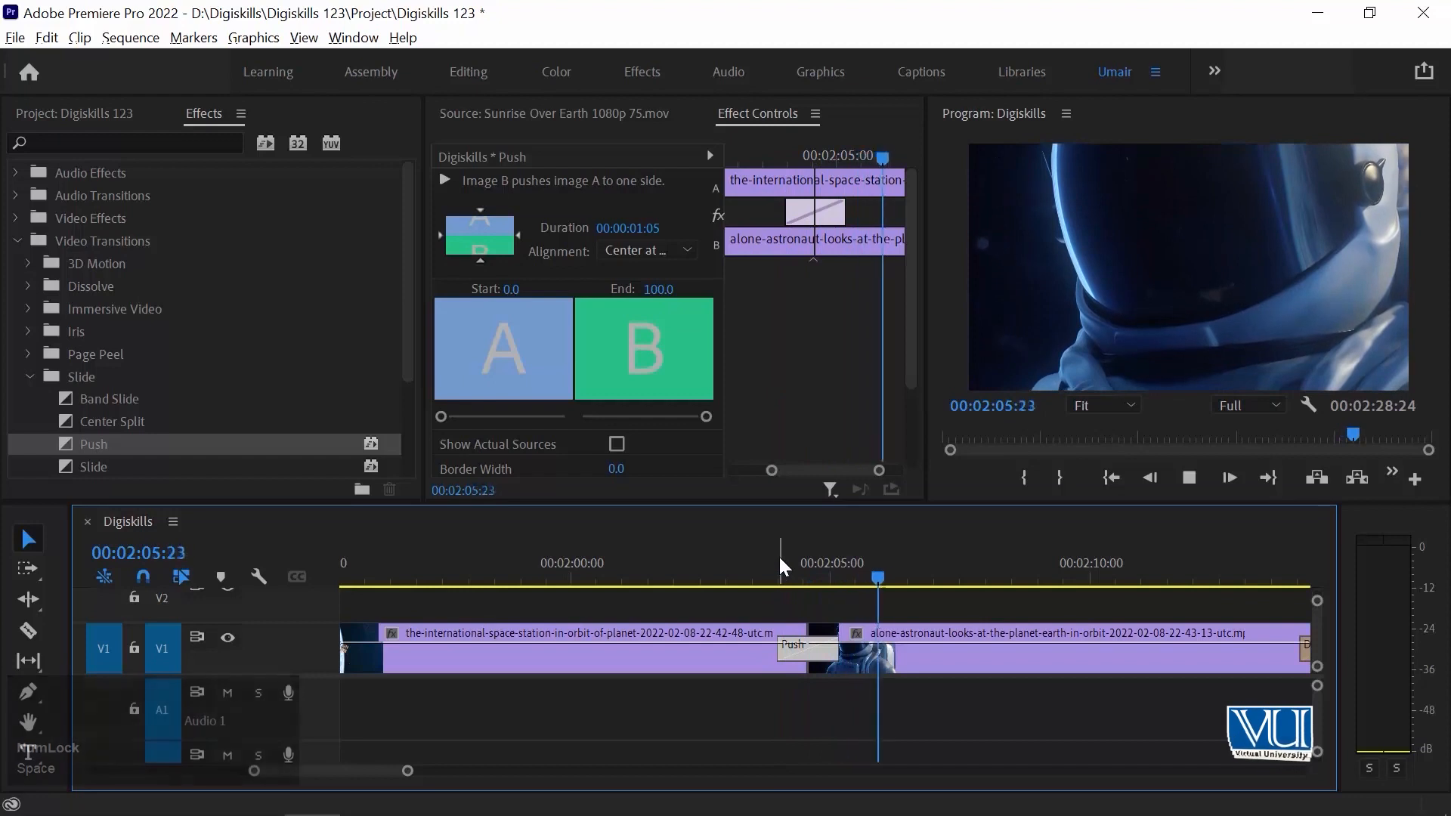
pyautogui.press('space')
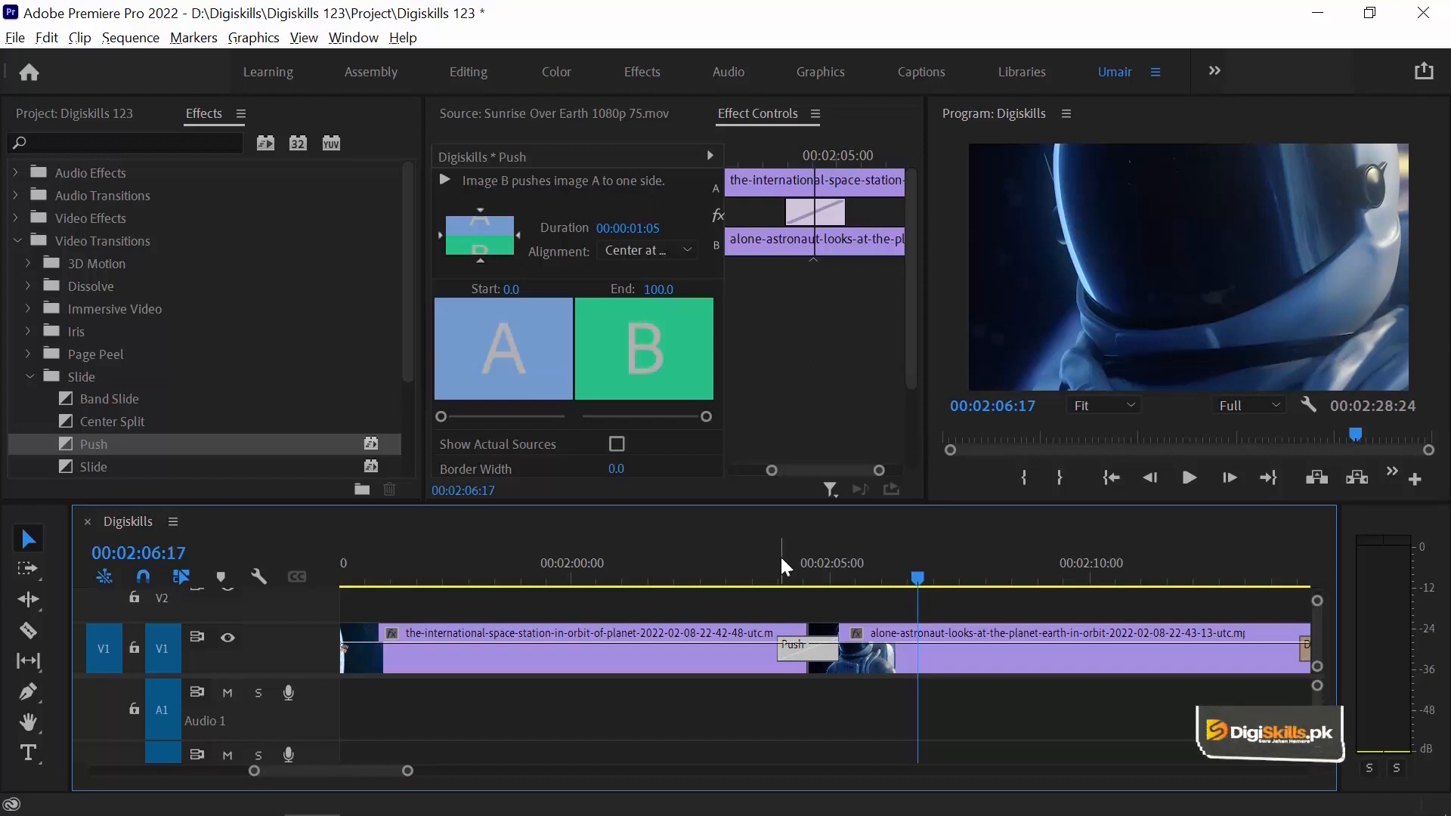
pyautogui.click(787, 563)
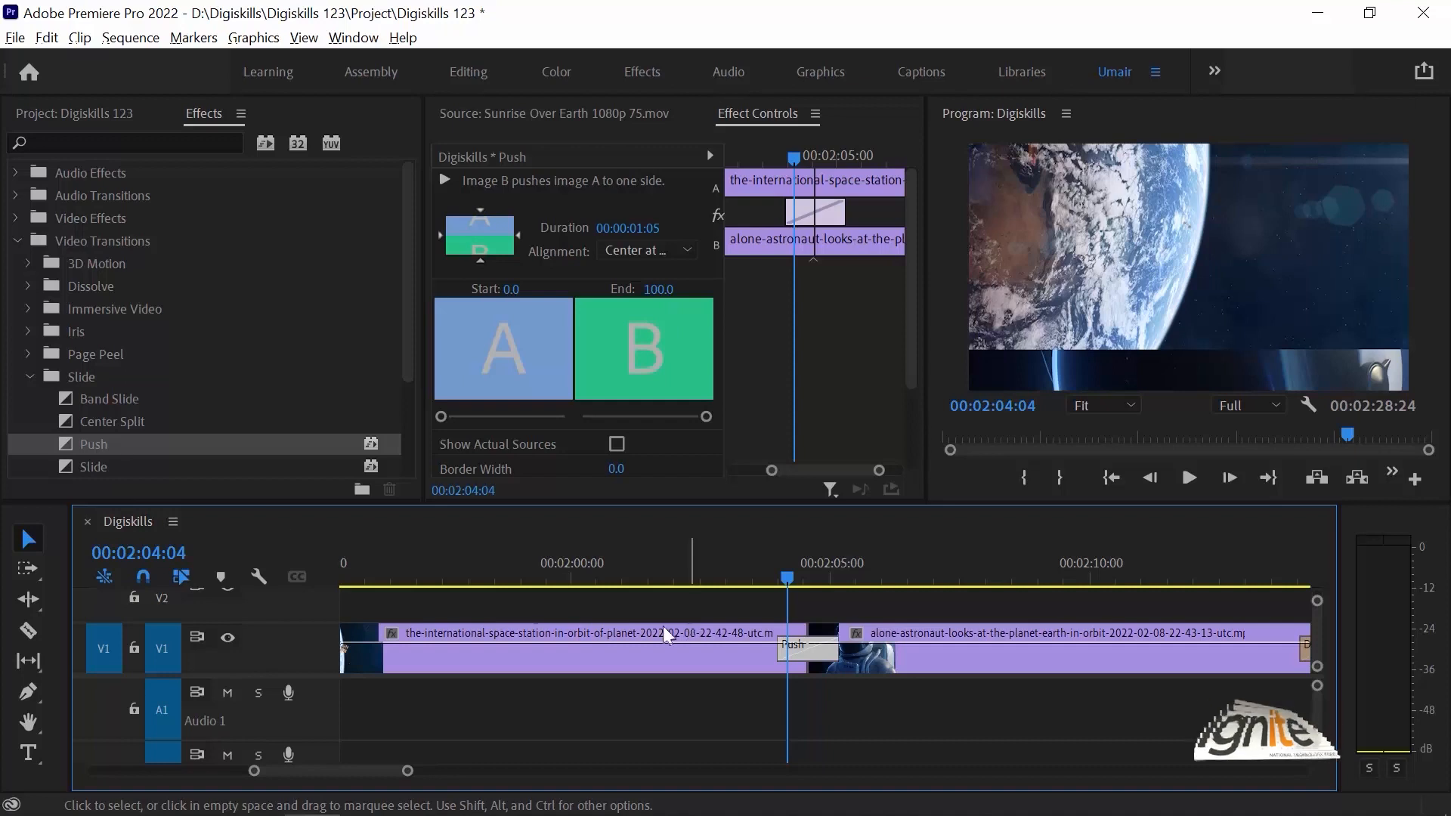
# Step: Replace the Push transition between the space station and astronaut clips with Clock Wipe and play it back
pyautogui.click(30, 376)
pyautogui.click(31, 401)
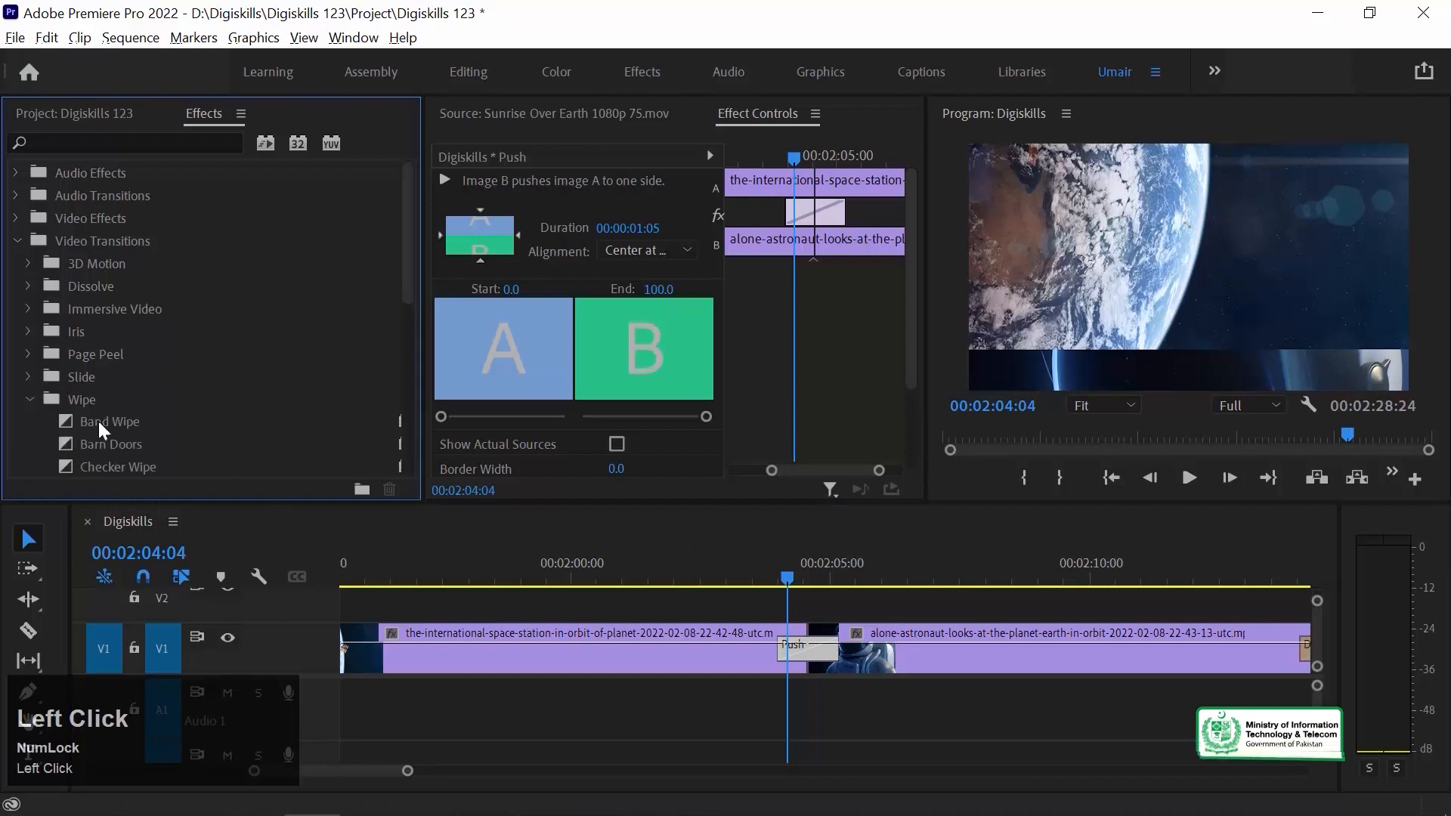
pyautogui.scroll(-1, 165, 408)
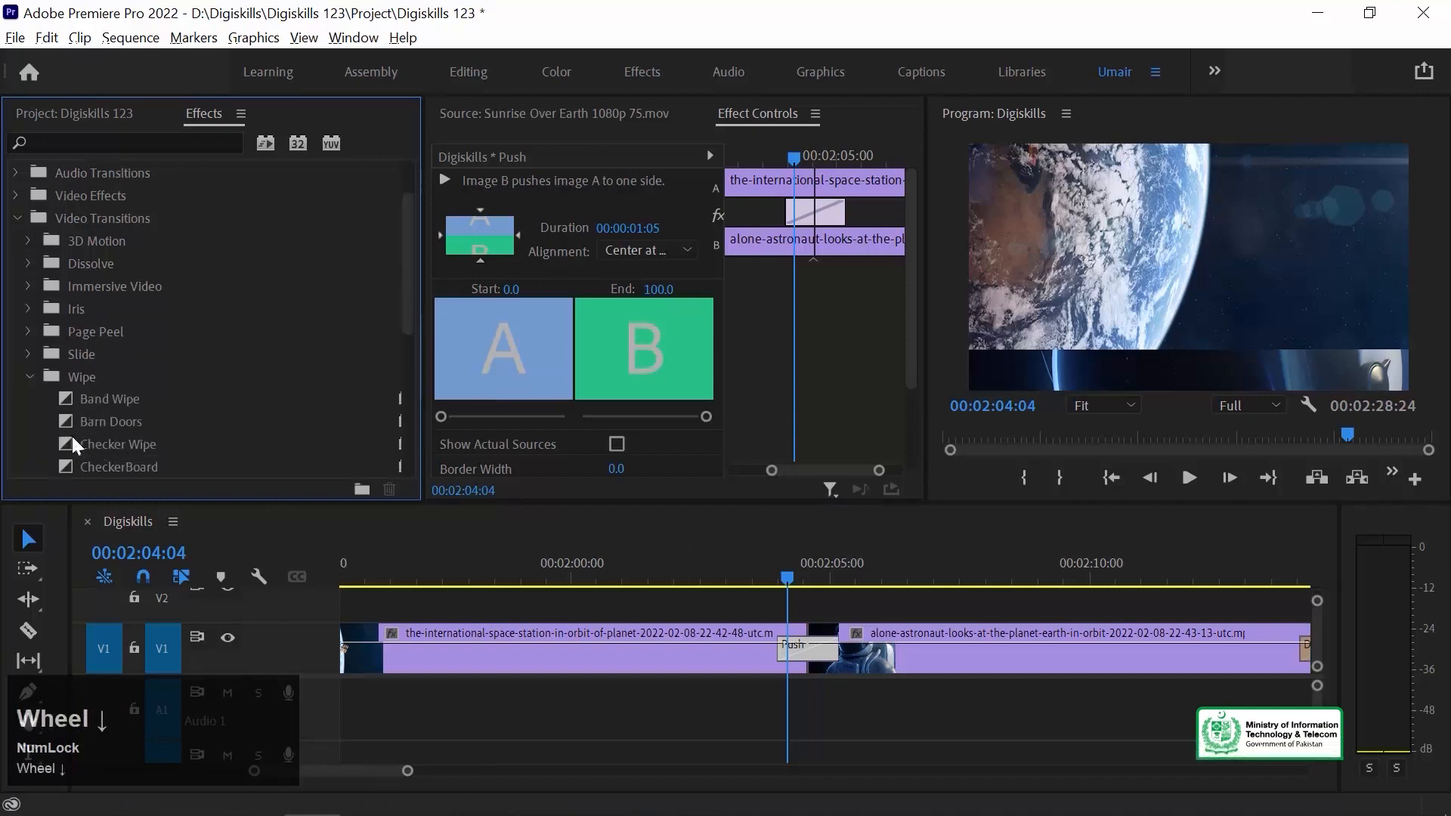
pyautogui.scroll(-1, 91, 438)
pyautogui.click(66, 467)
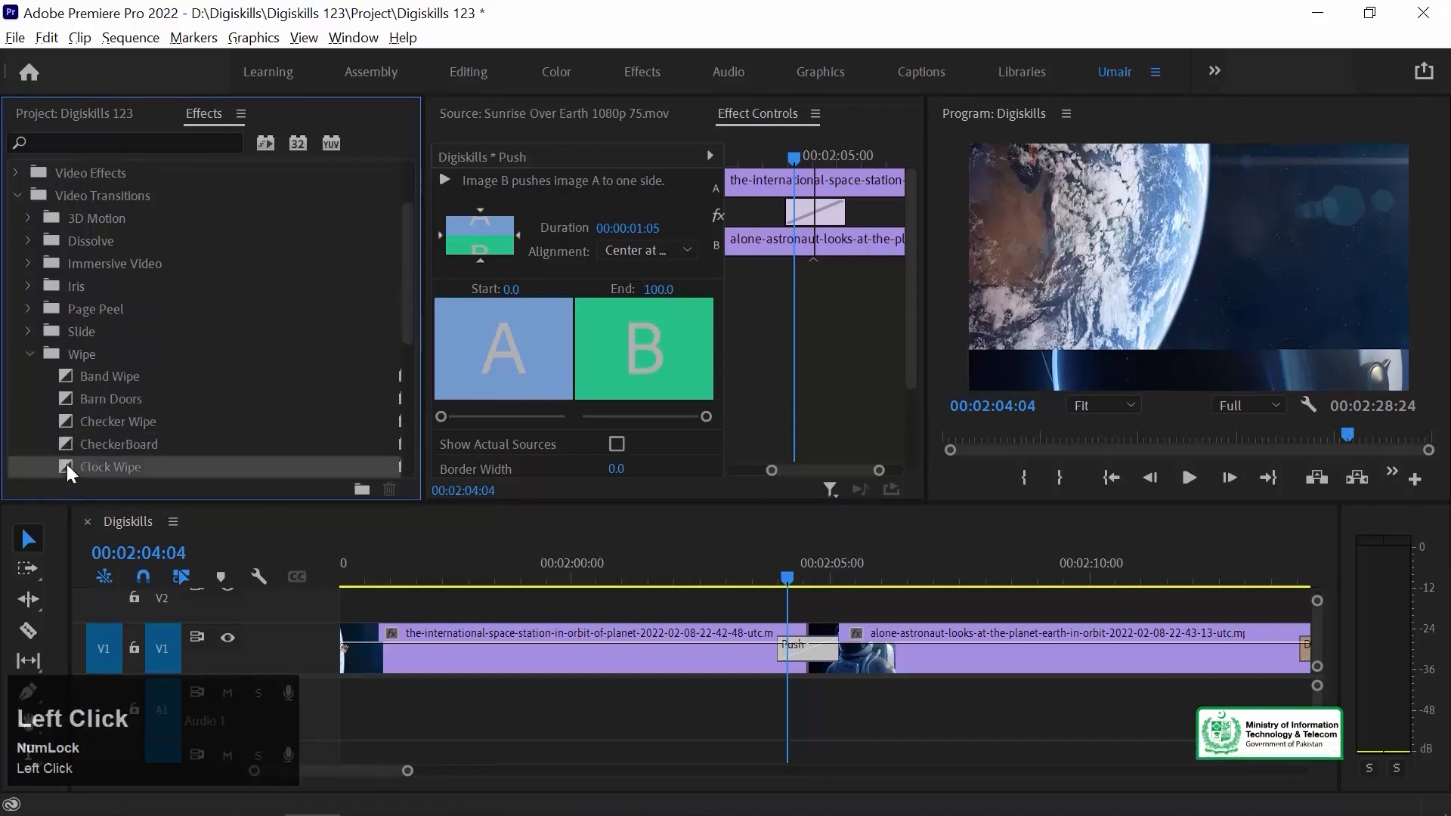
pyautogui.moveTo(819, 665); pyautogui.dragTo(814, 664)
pyautogui.click(777, 565)
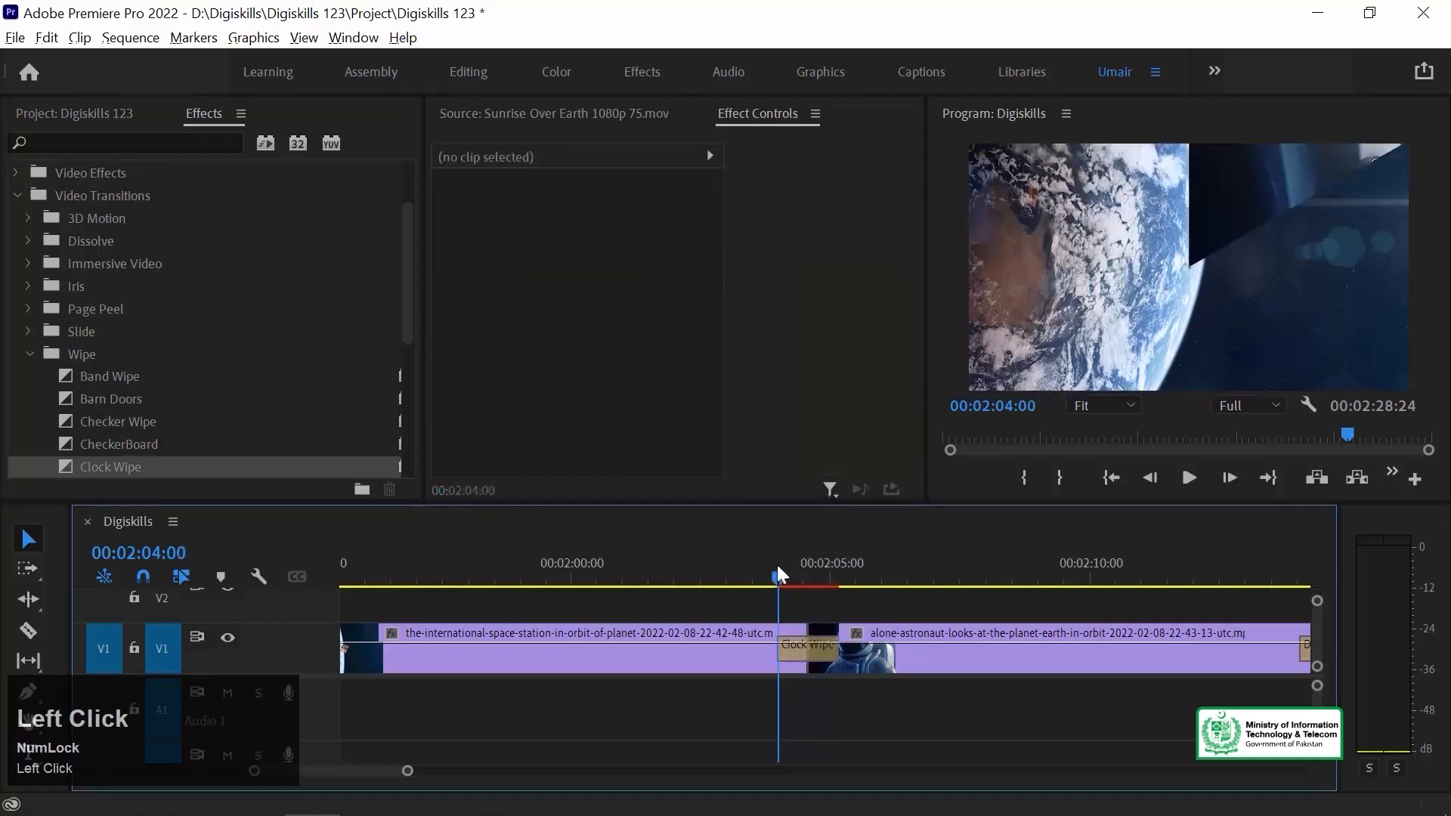
pyautogui.press('space')
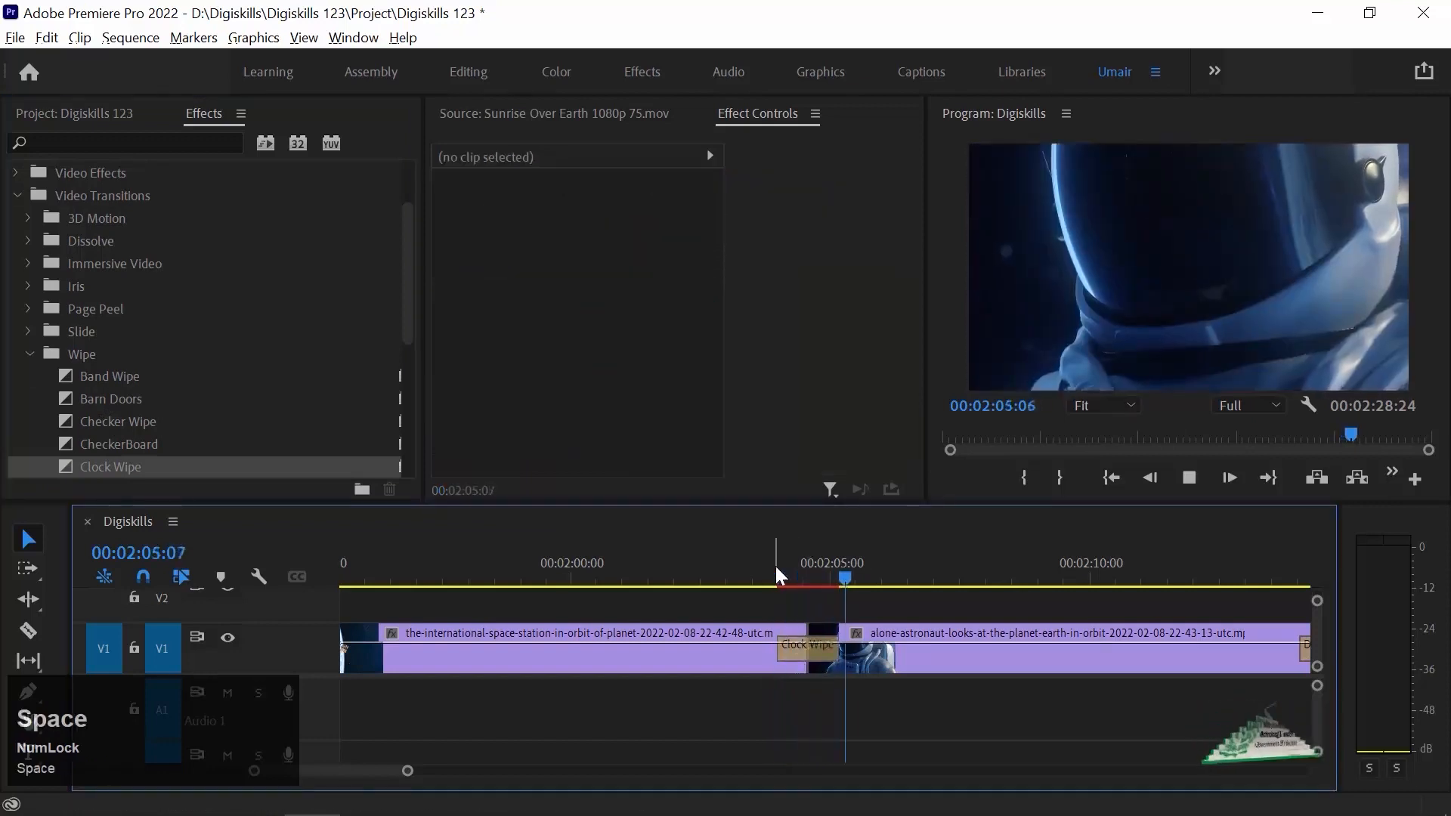
pyautogui.moveTo(789, 561)
pyautogui.mouseDown()
pyautogui.moveTo(842, 561)
pyautogui.moveTo(780, 565)
pyautogui.mouseUp()
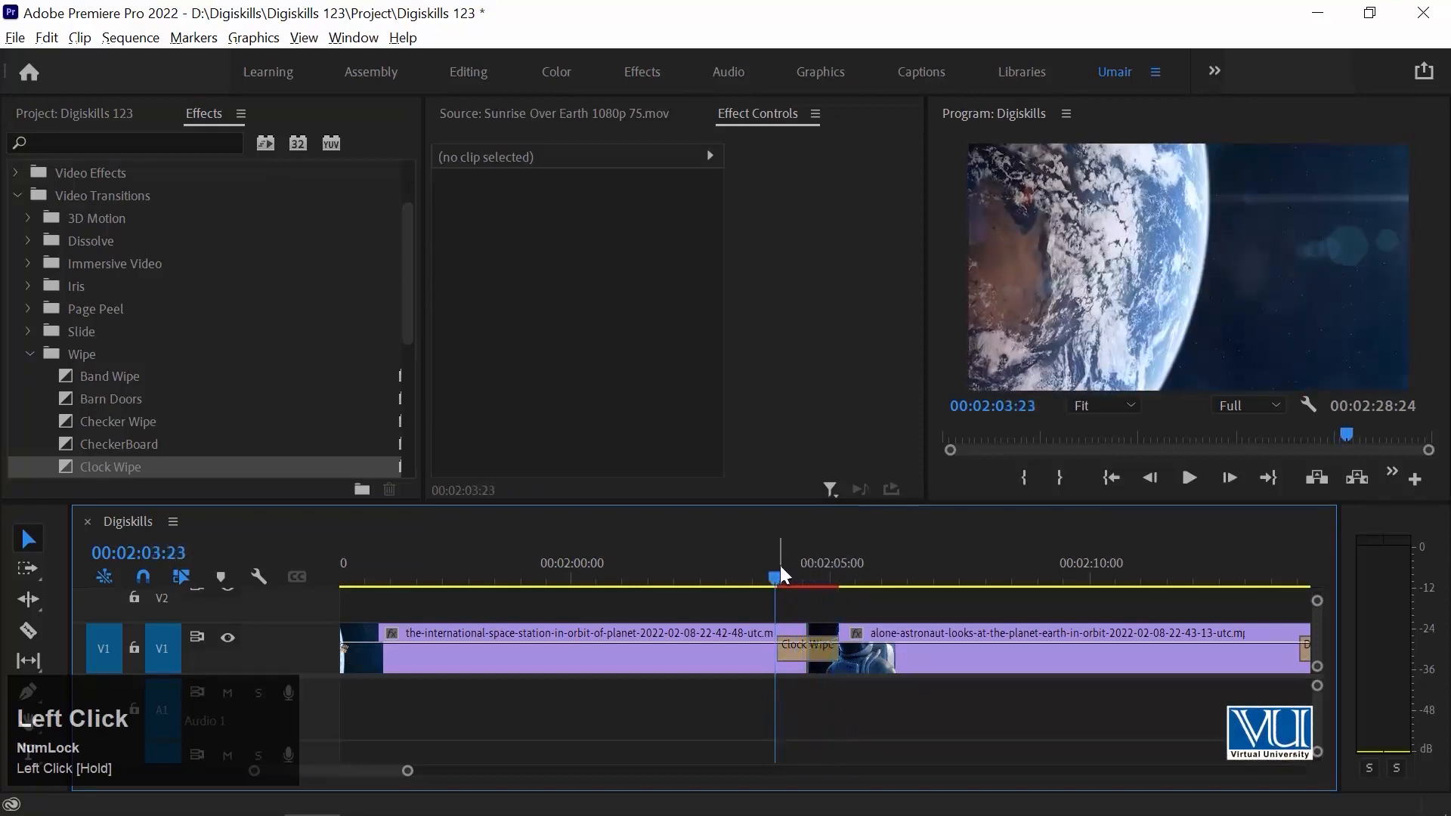
# Step: Move the space station clip earlier to start at 00:01:53:14, leaving a gap before the astronaut clip, and go to its start
pyautogui.click(674, 661)
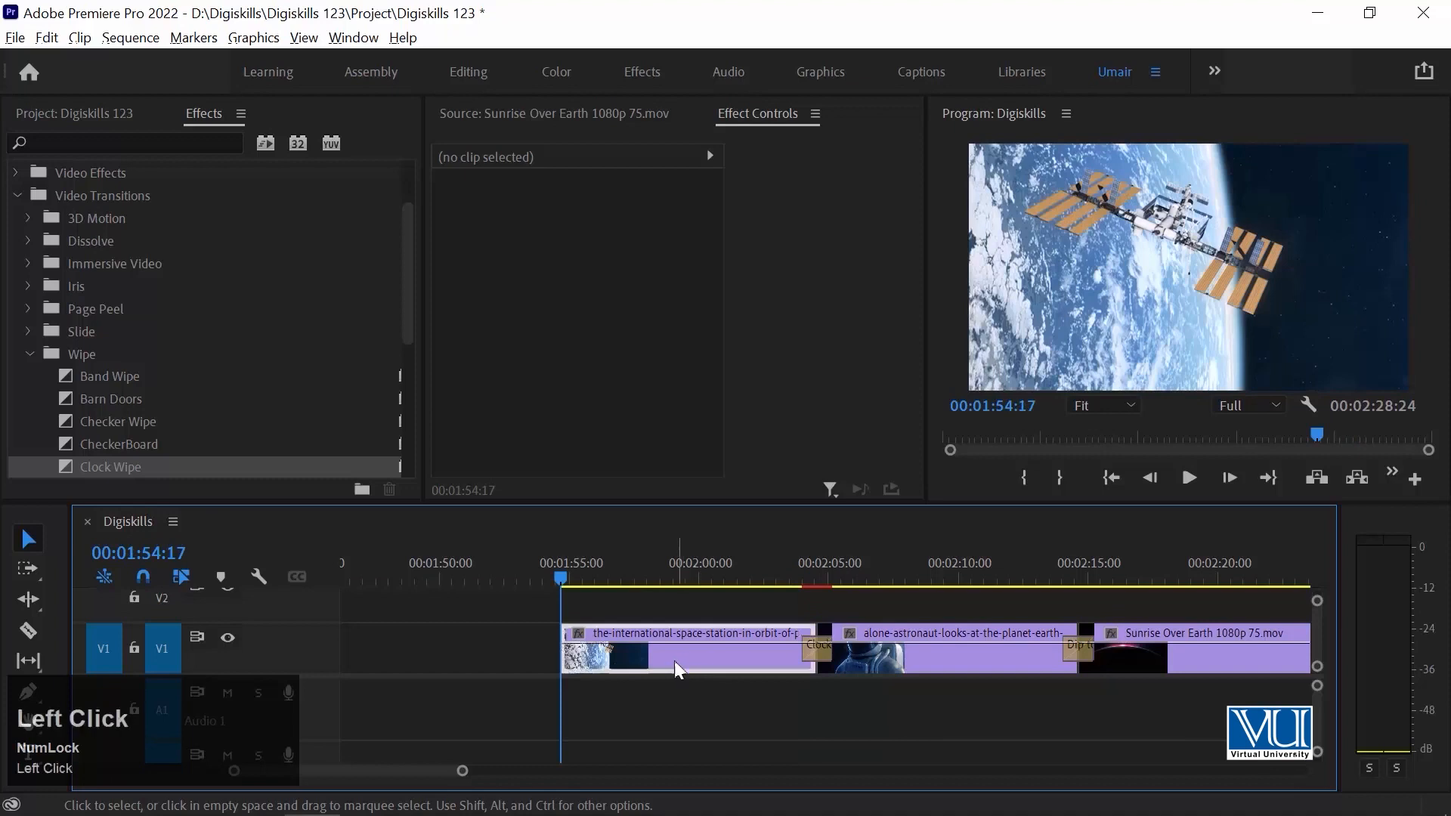
pyautogui.moveTo(674, 660); pyautogui.dragTo(645, 660)
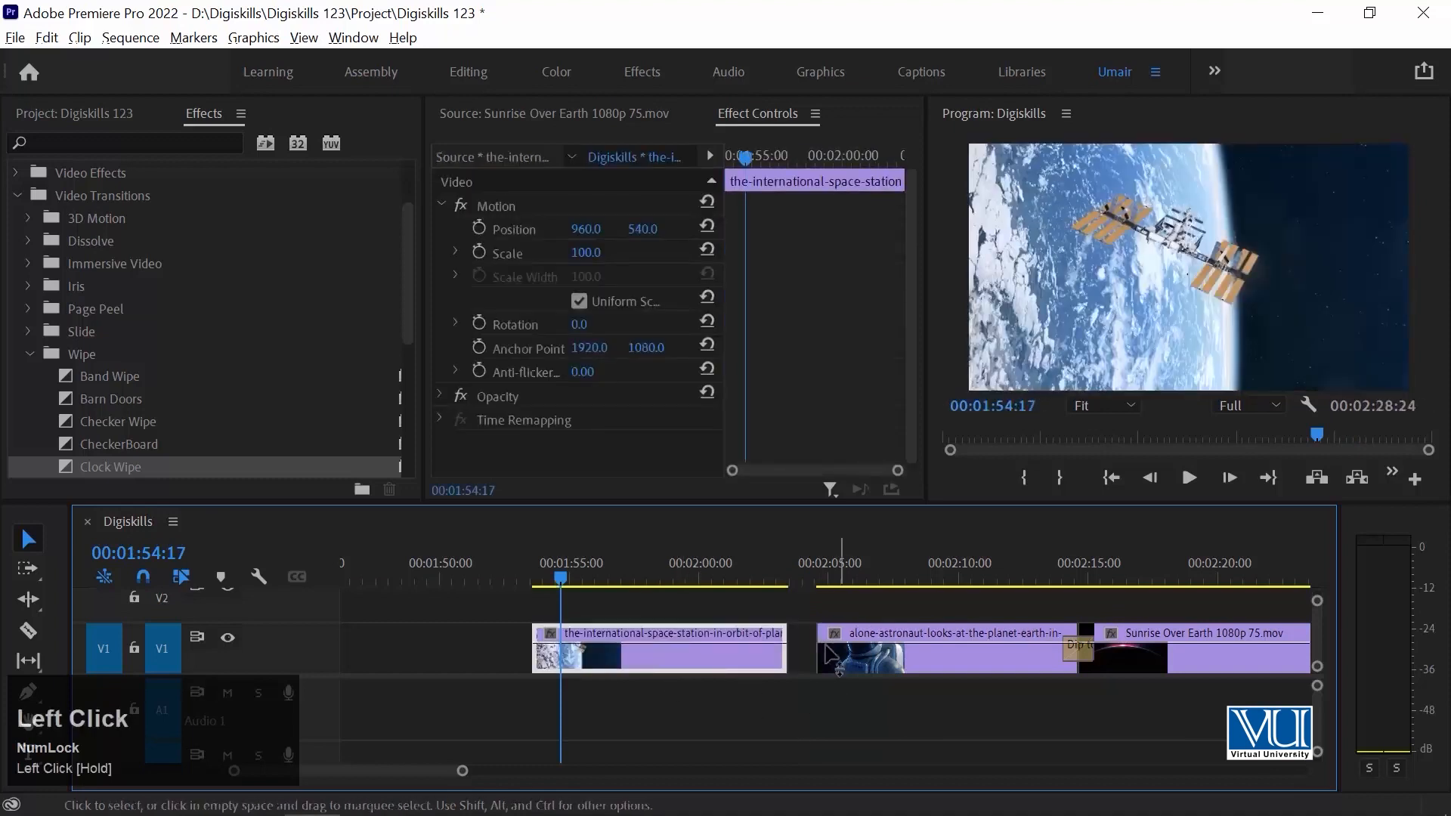
pyautogui.press('Up')
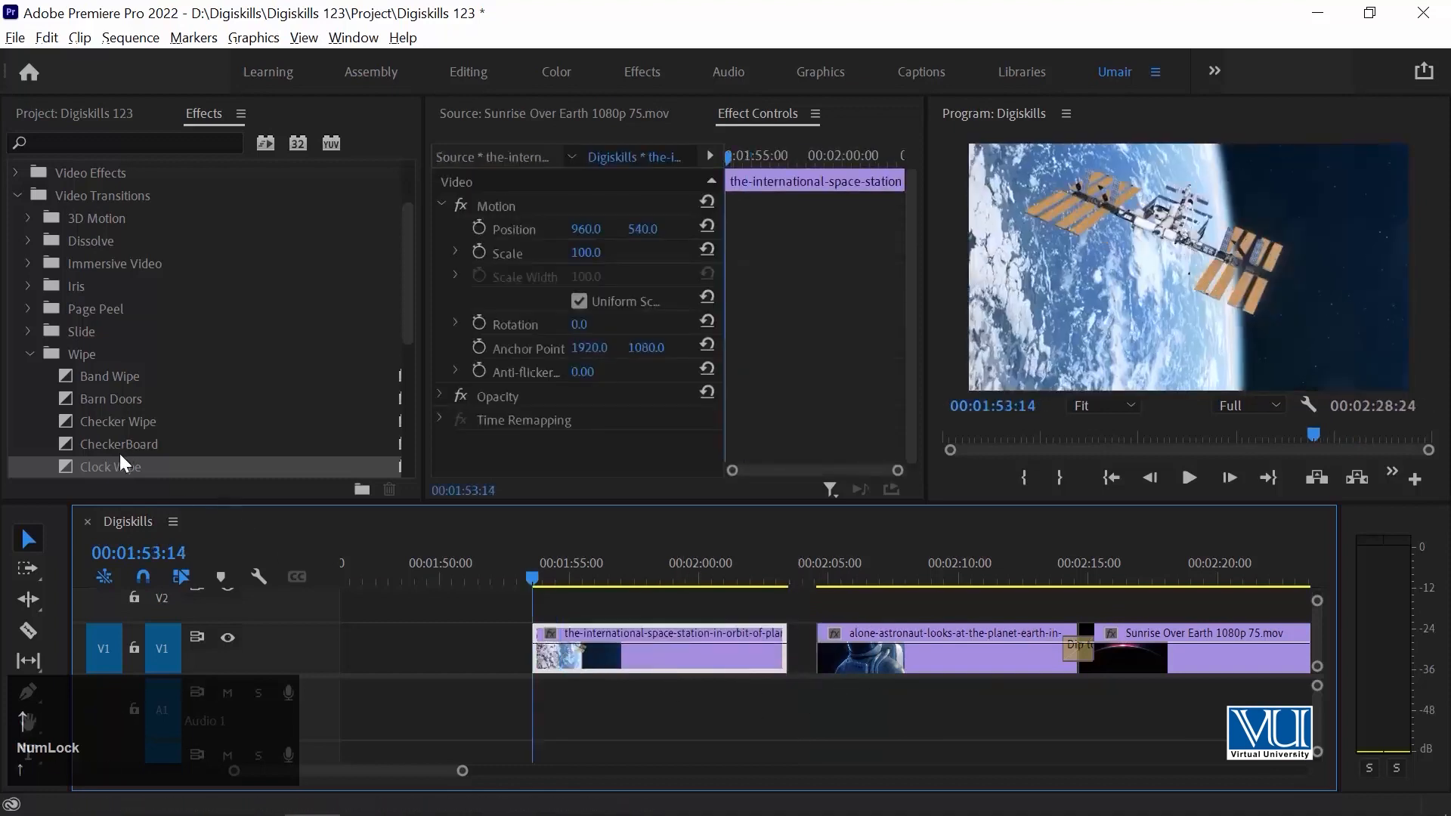
# Step: Add a Clock Wipe transition at the start of the space station clip and play it back
pyautogui.moveTo(121, 460); pyautogui.dragTo(545, 650)
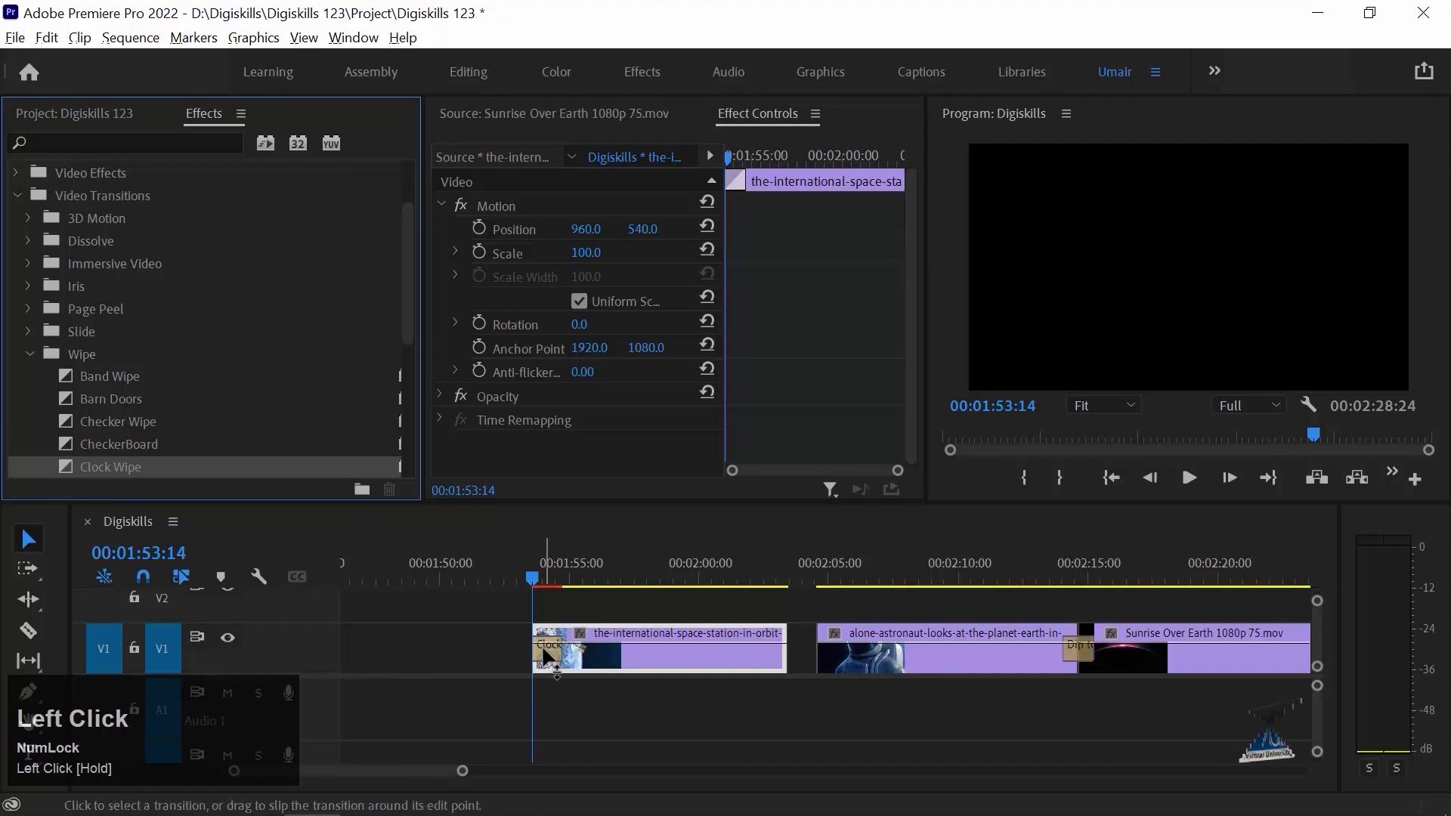
pyautogui.press('space')
pyautogui.press('space')
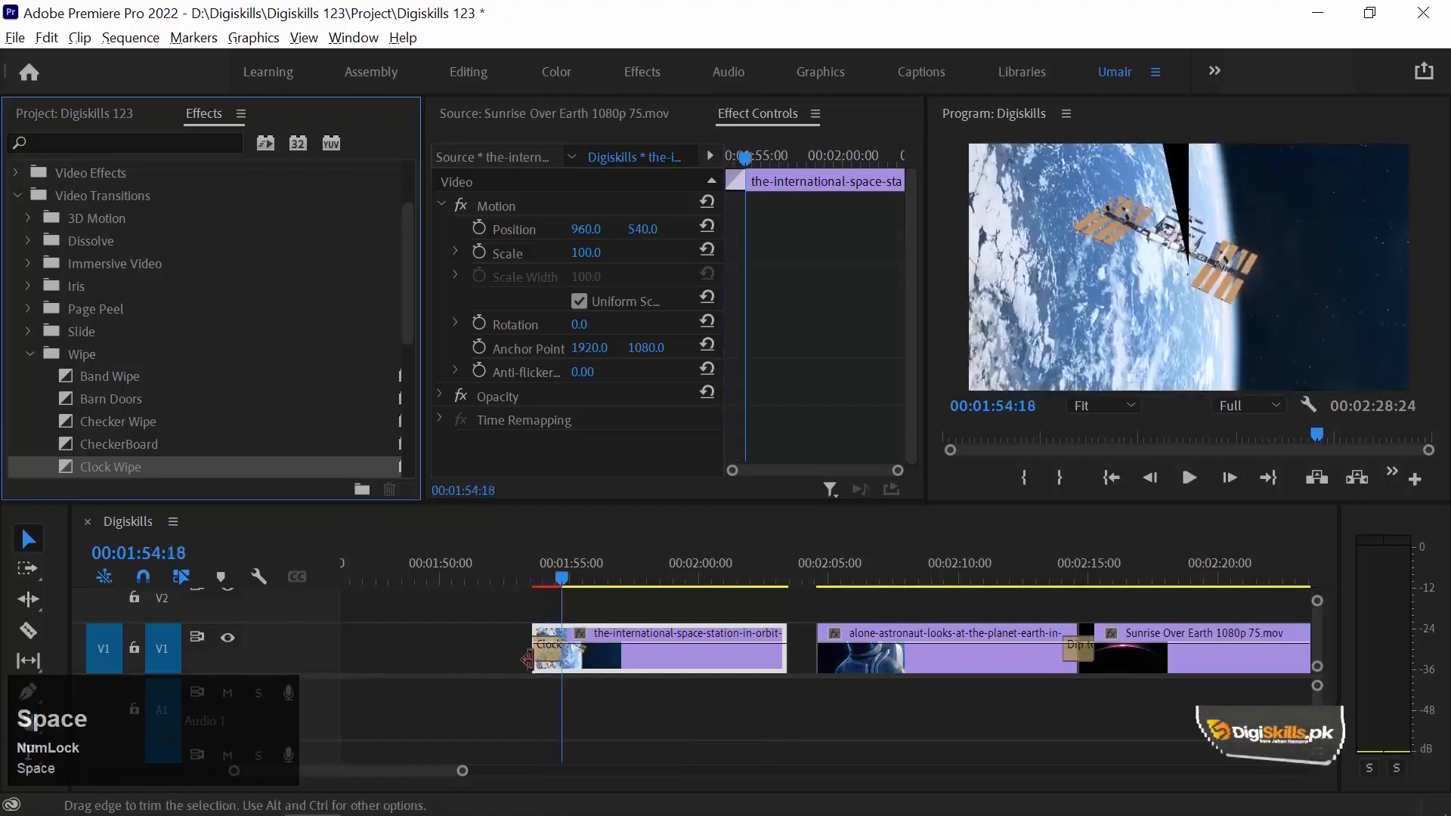
# Step: Add a Clock Wipe at the end of the space station clip and play back the transitions at both ends
pyautogui.moveTo(60, 462); pyautogui.dragTo(786, 665)
pyautogui.moveTo(562, 559); pyautogui.dragTo(534, 559)
pyautogui.press('space')
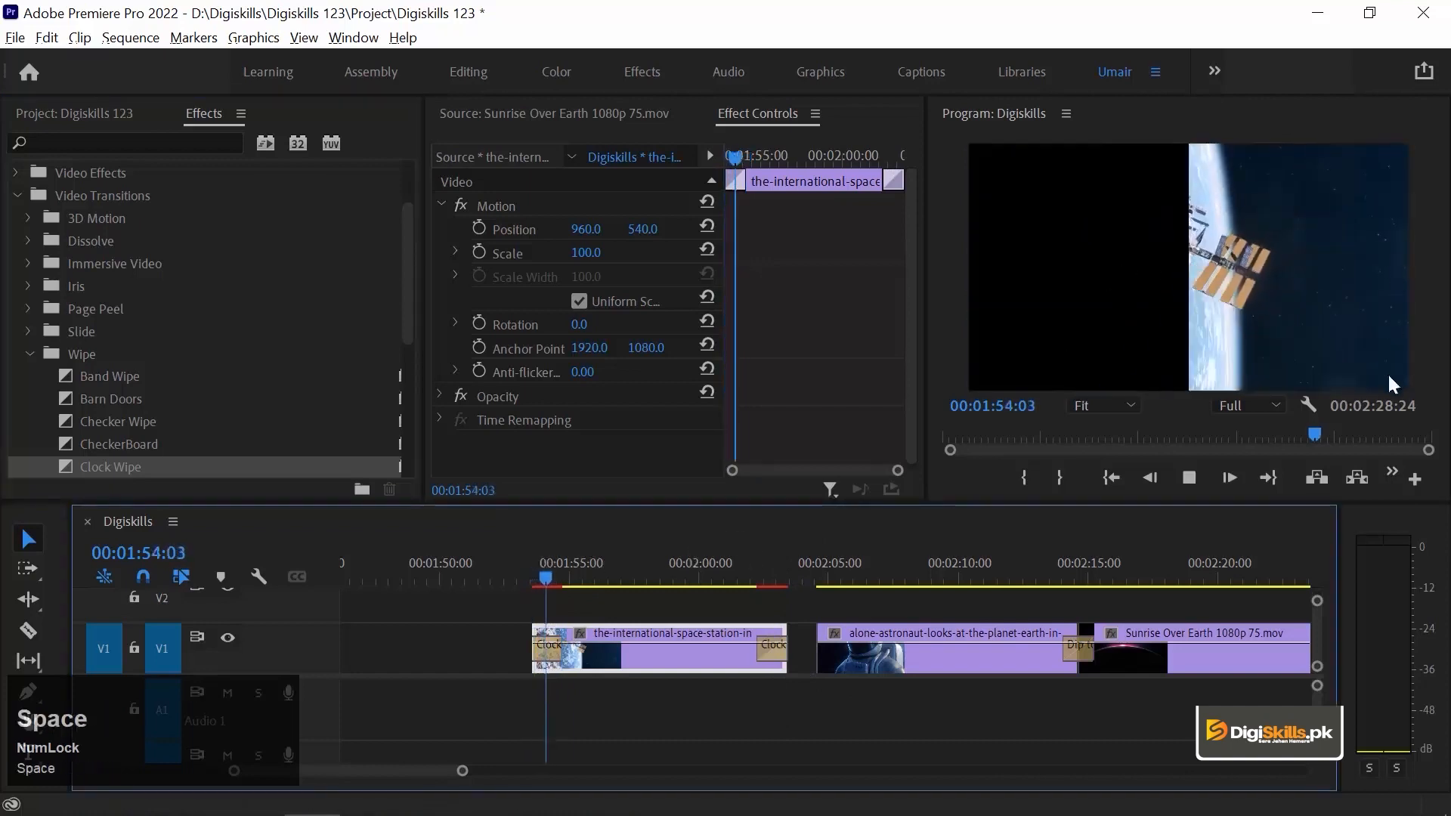
pyautogui.press('space')
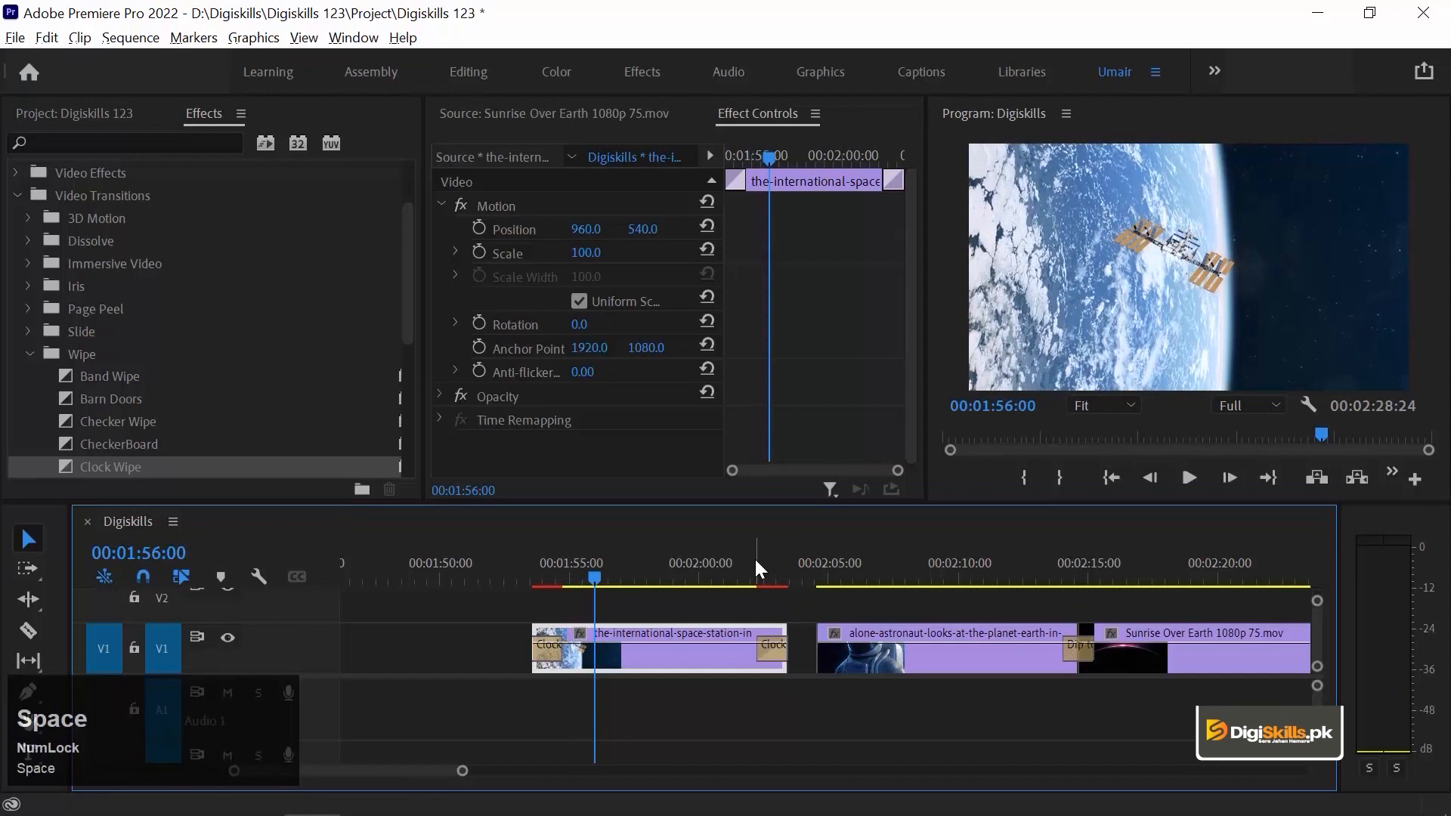
pyautogui.click(755, 559)
pyautogui.press('space')
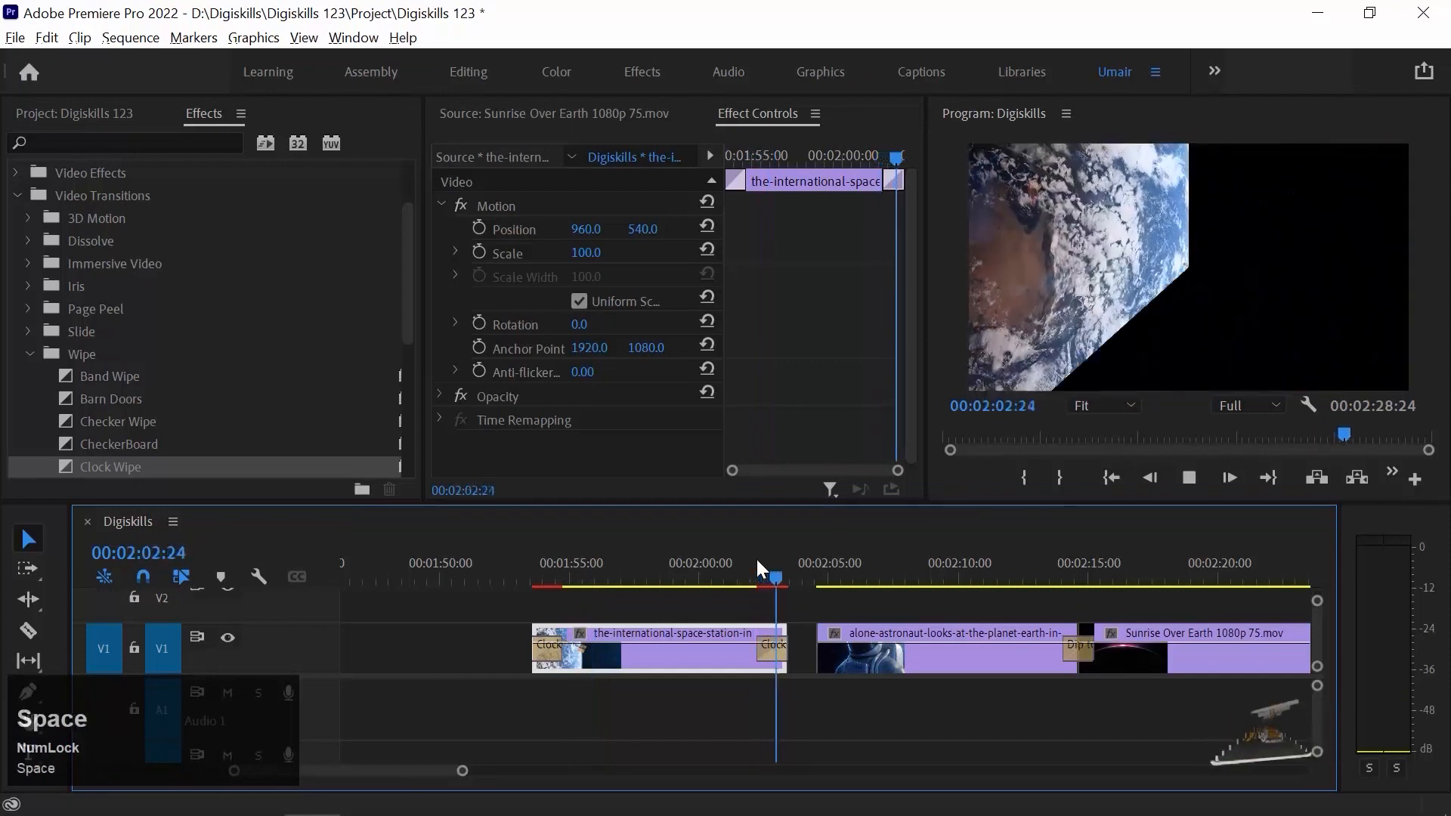
pyautogui.press('space')
# Step: Undo both Clock Wipes and preview a Cross Dissolve added at the end of the space station clip instead
pyautogui.hotkey('ctrl', 'z')
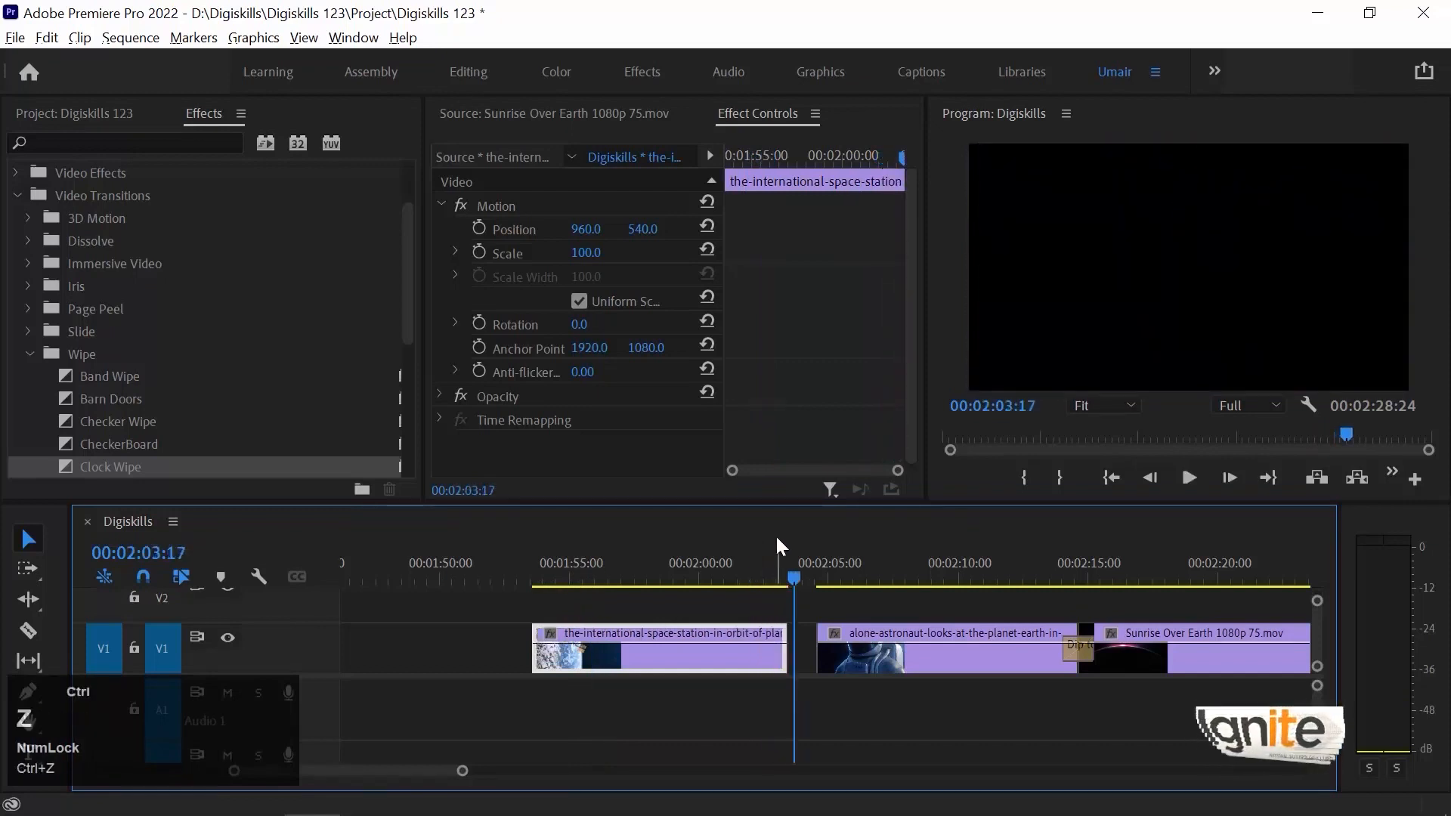
pyautogui.click(25, 239)
pyautogui.moveTo(82, 289); pyautogui.dragTo(786, 646)
pyautogui.click(755, 566)
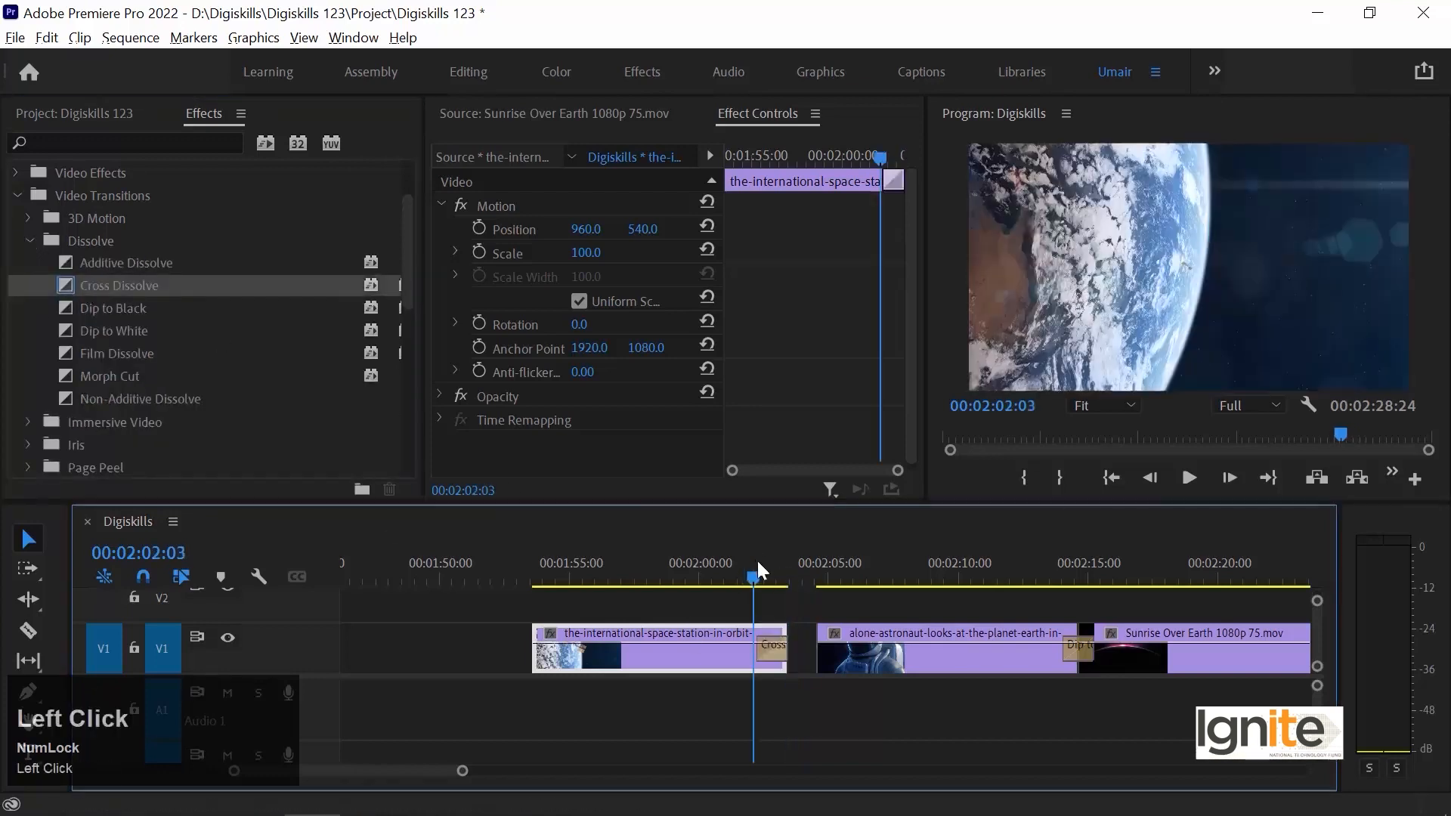
pyautogui.press('space')
pyautogui.press('space')
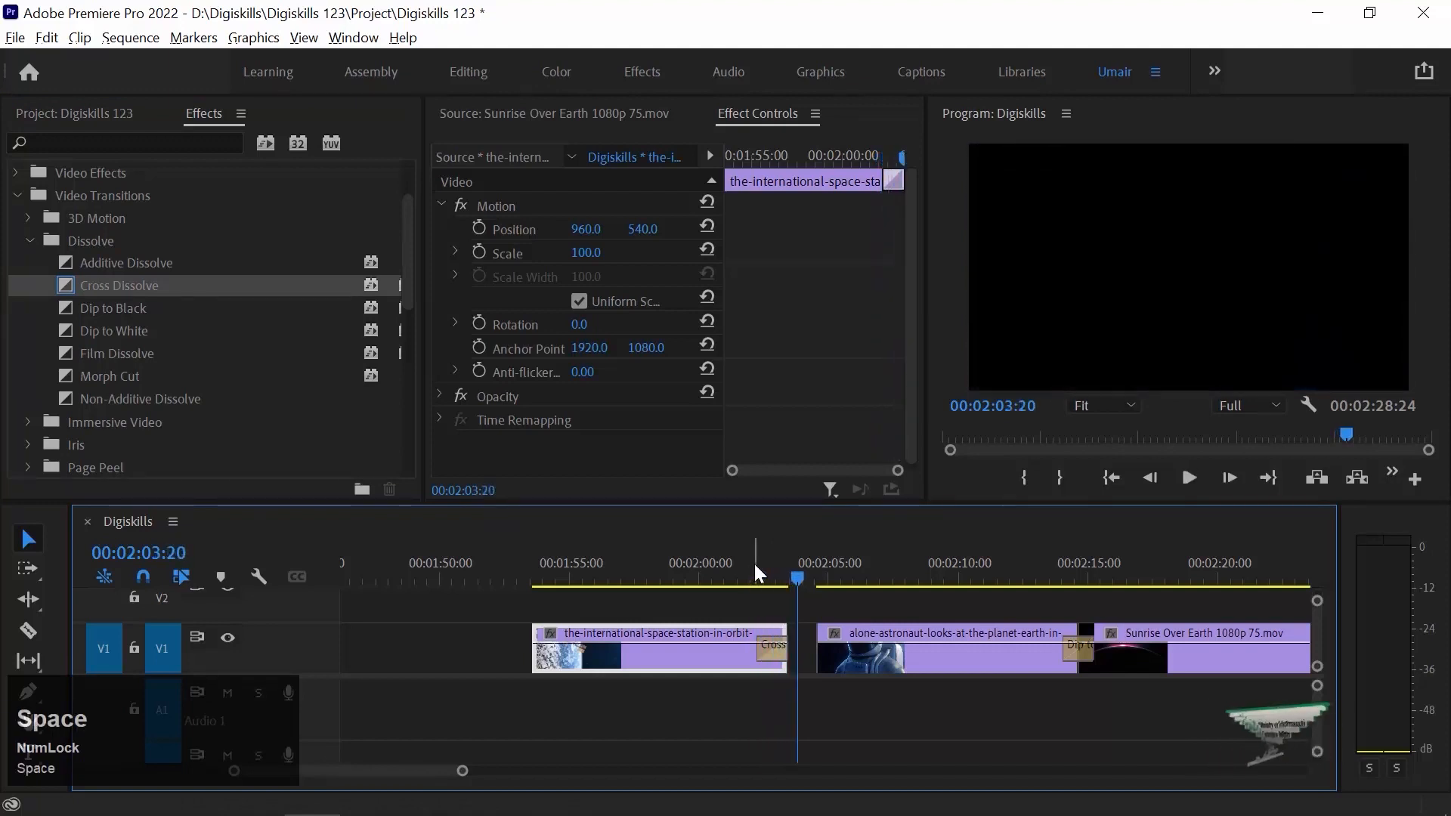
# Step: Add a Cross Dissolve at the start of the space station clip and play back its fade-in
pyautogui.press('Up')
pyautogui.press('Up')
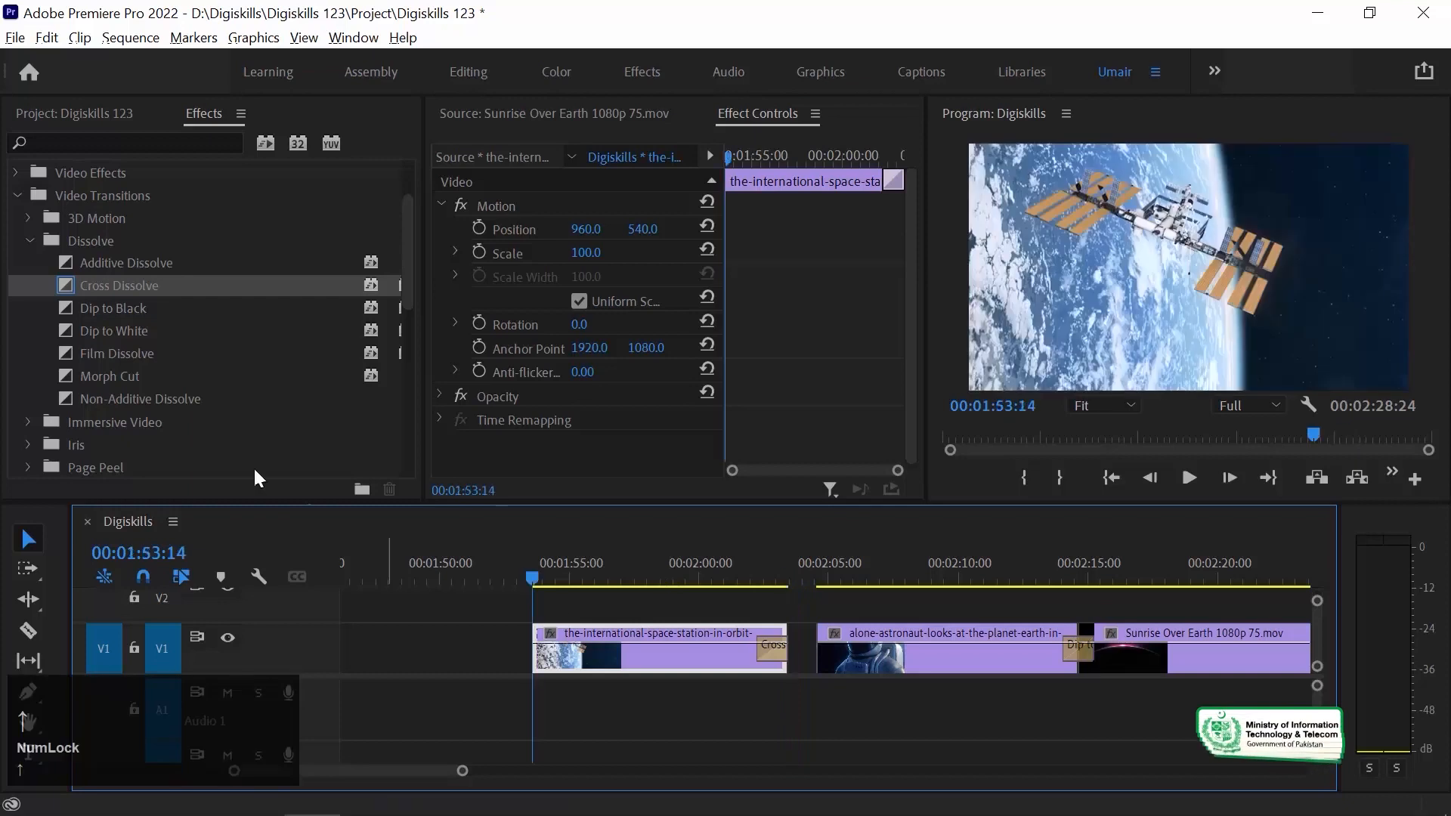
pyautogui.moveTo(70, 296); pyautogui.dragTo(570, 690)
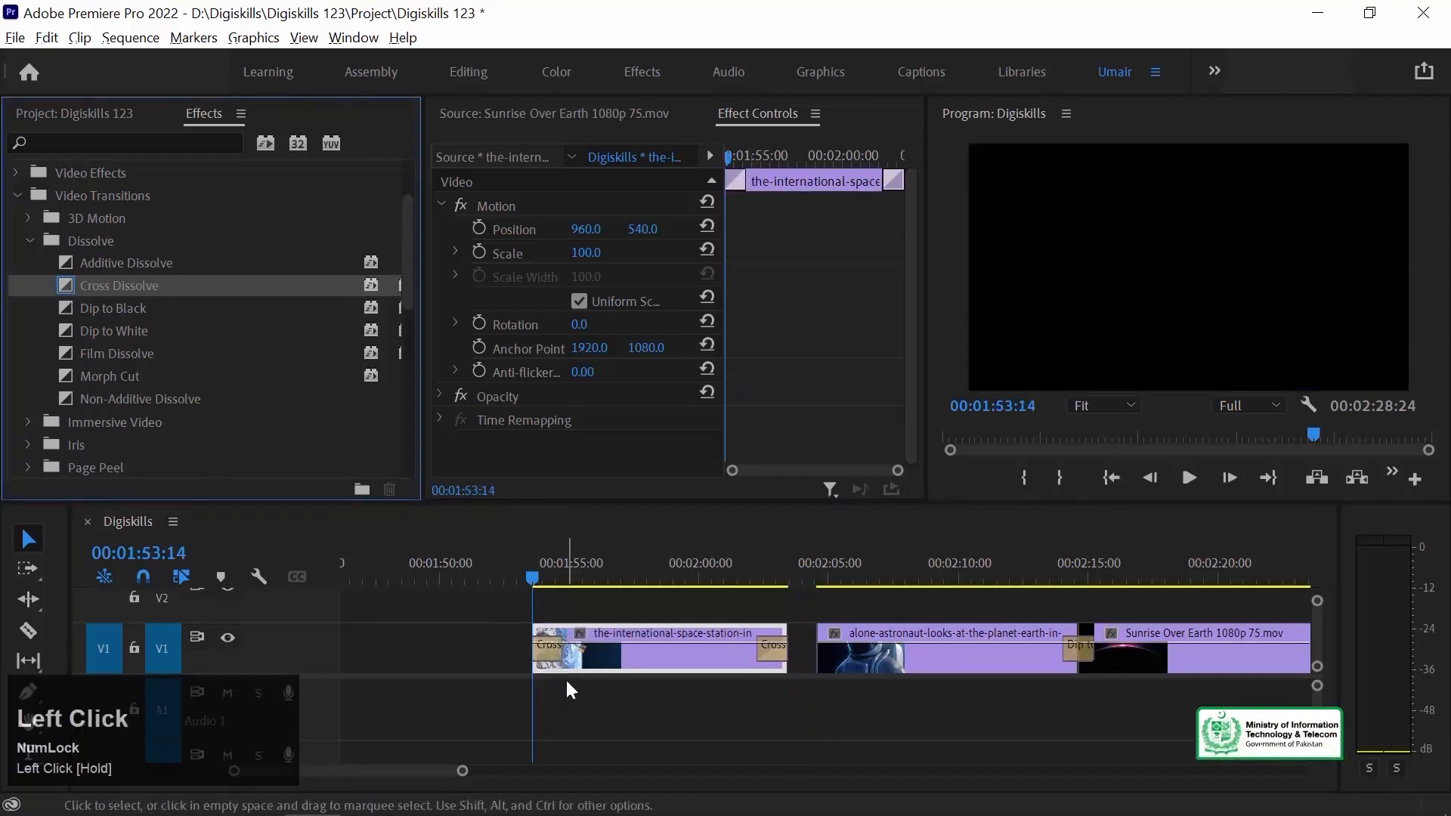
pyautogui.press('space')
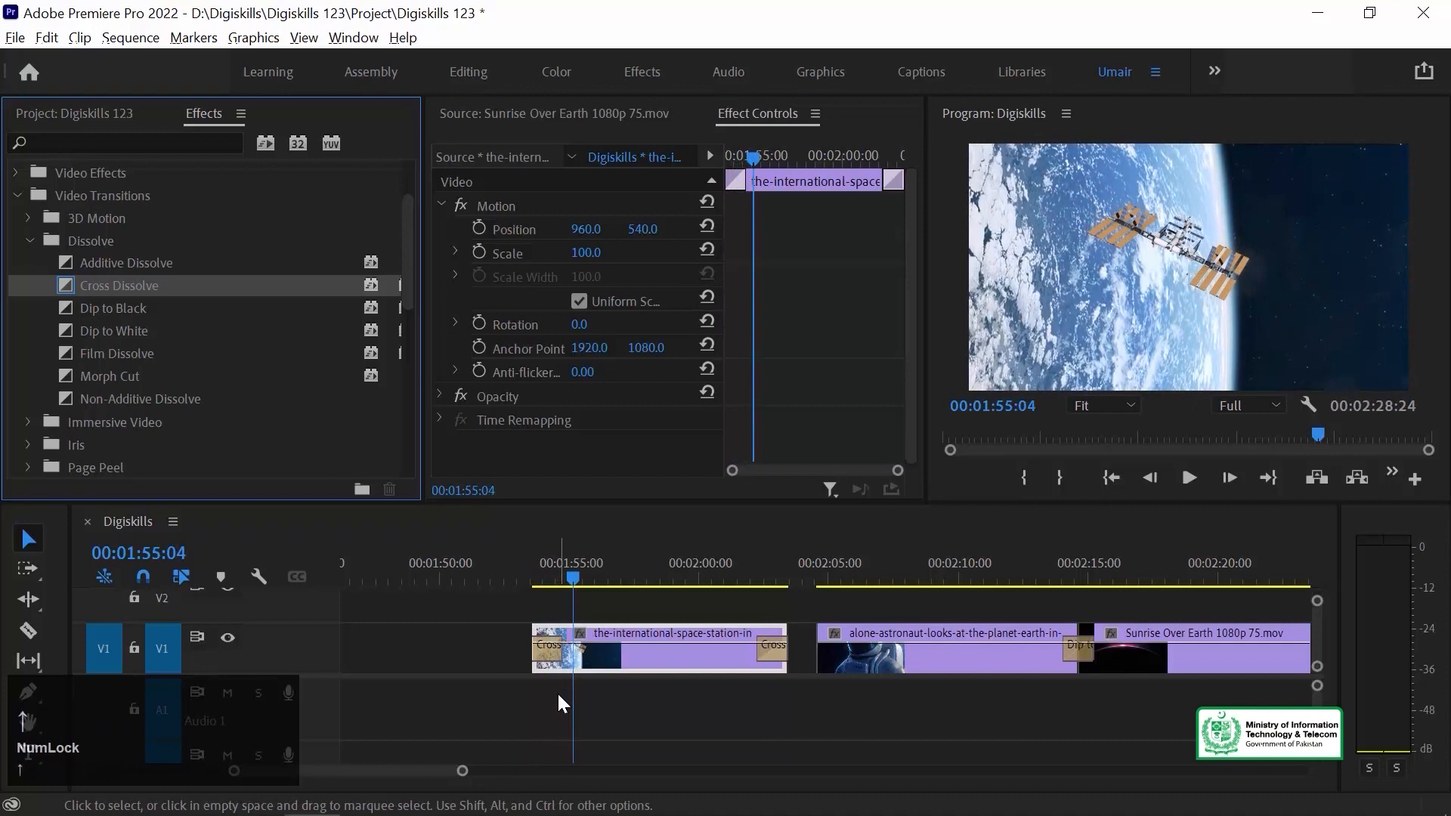
pyautogui.click(528, 560)
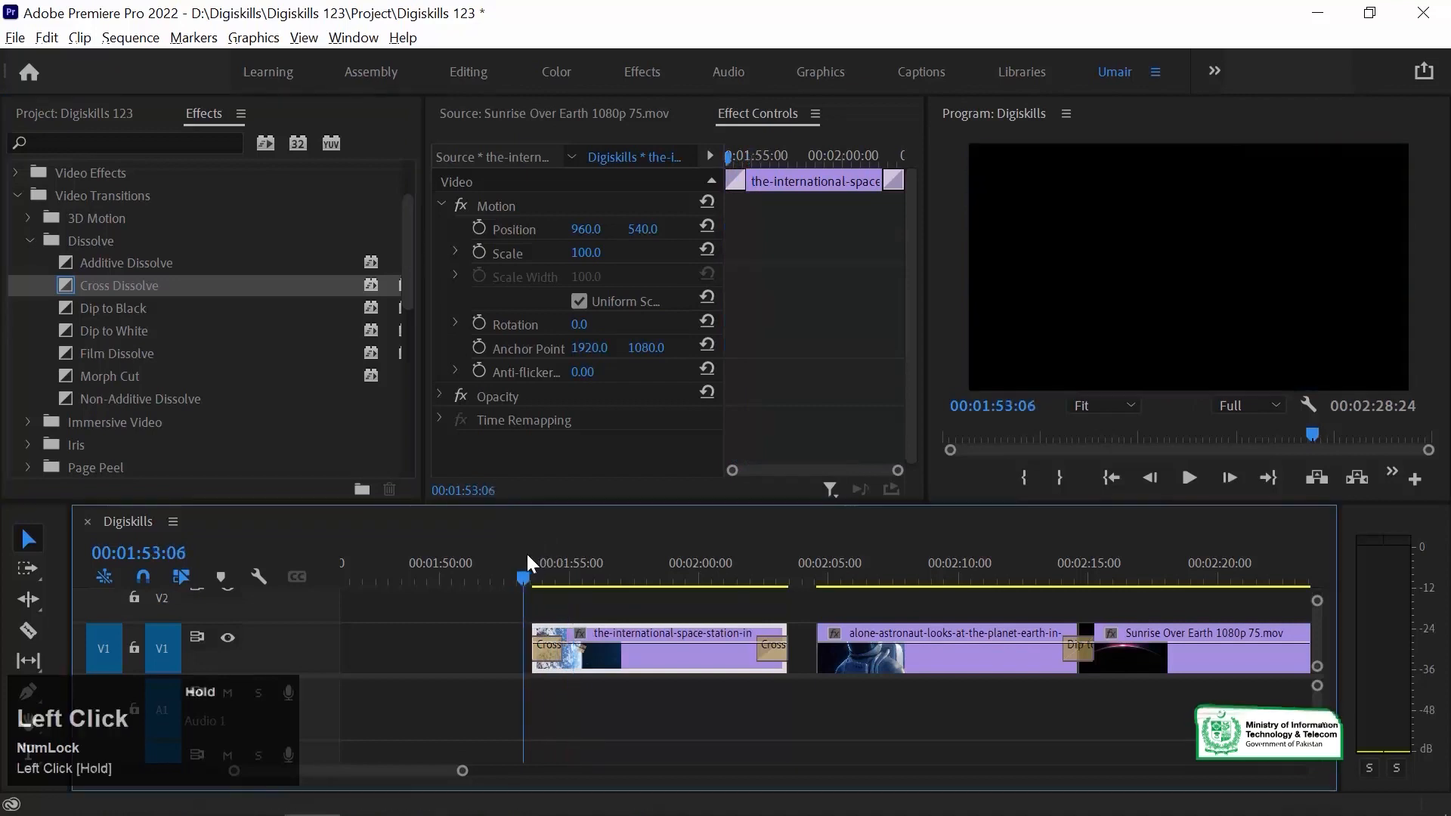
pyautogui.press('space')
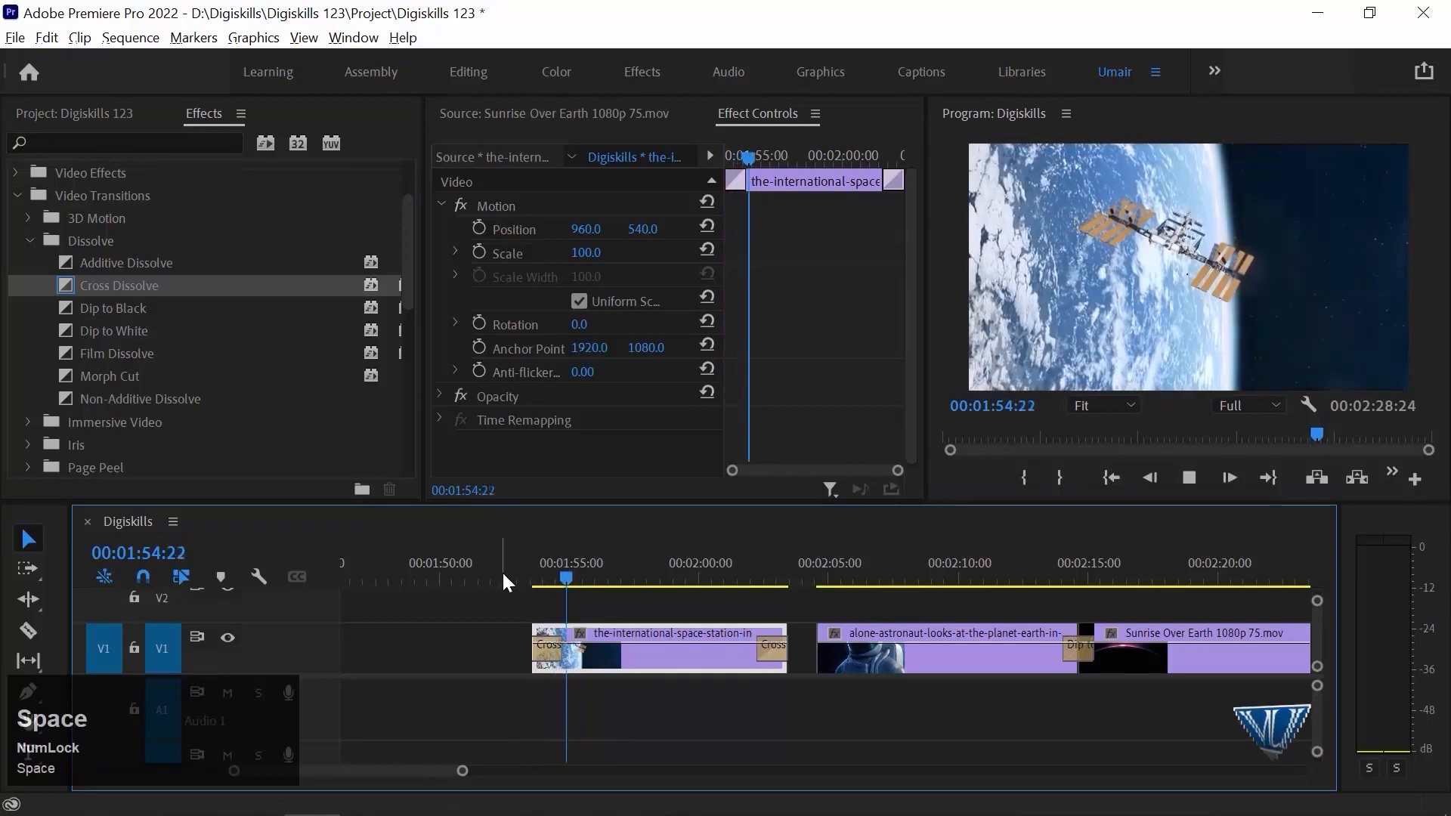
pyautogui.press('space')
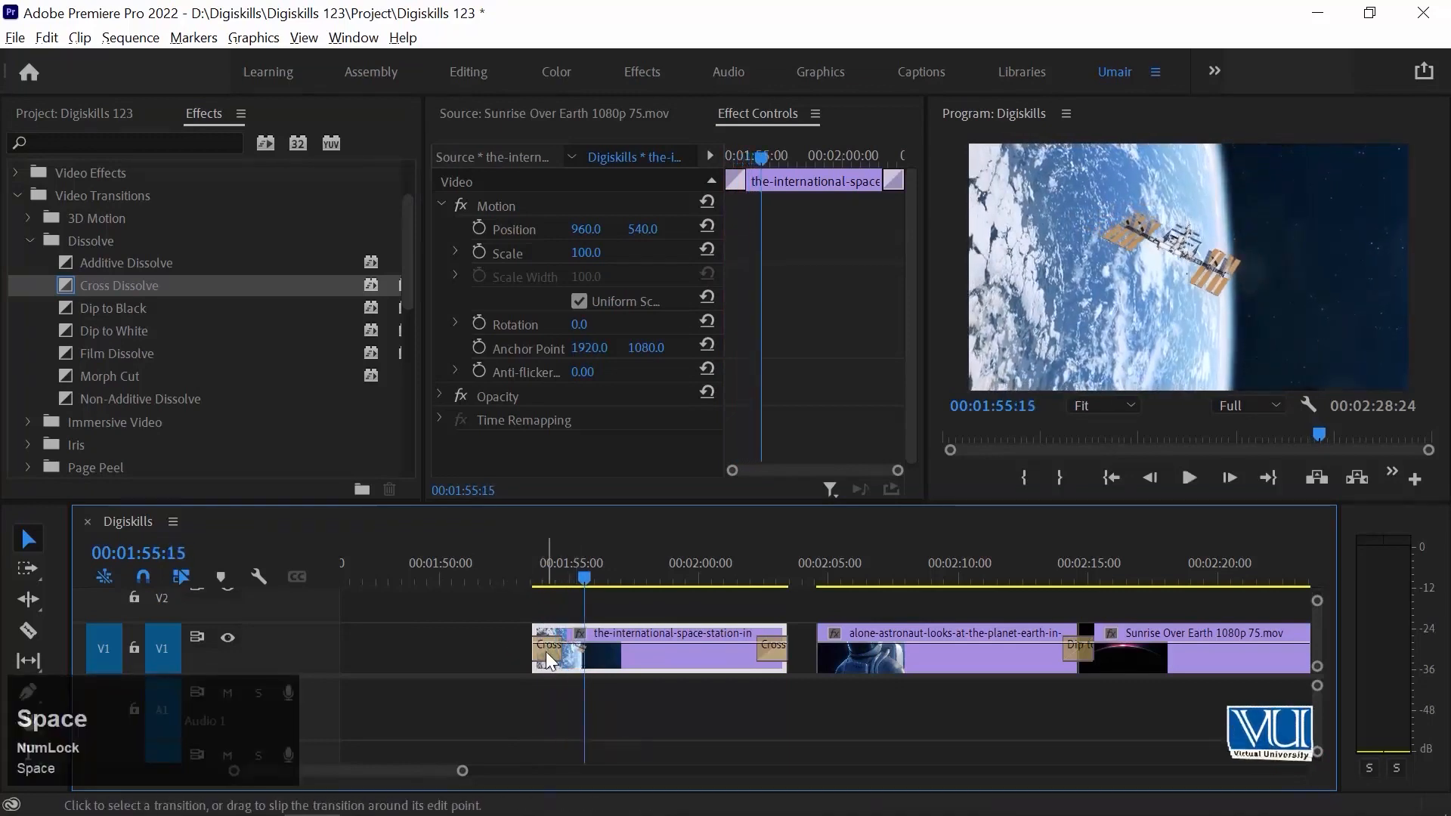
# Step: Set the duration of the Cross Dissolve at the space station clip's start to 00:00:01:20 and play it back
pyautogui.click(545, 650)
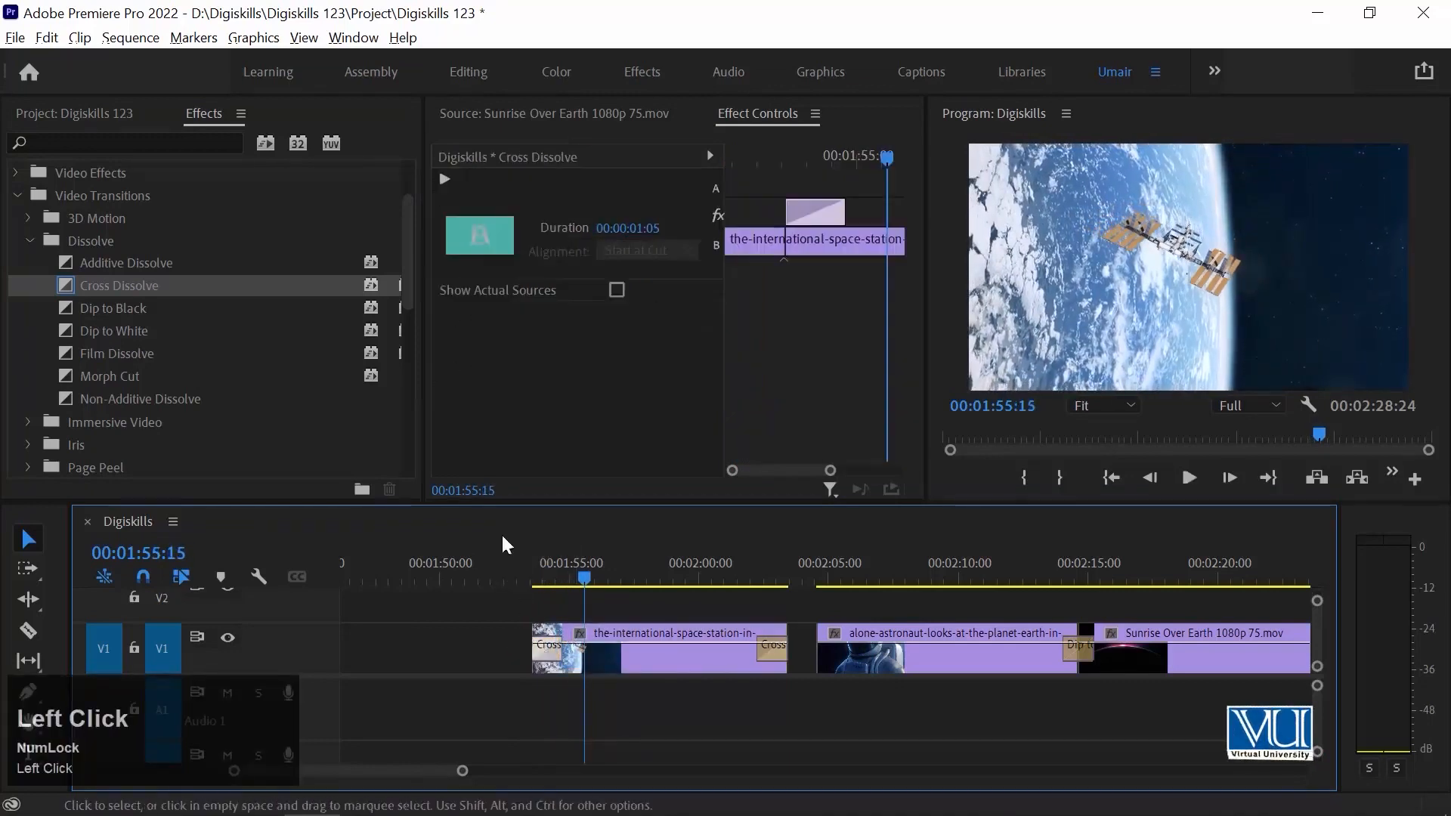
pyautogui.click(642, 231)
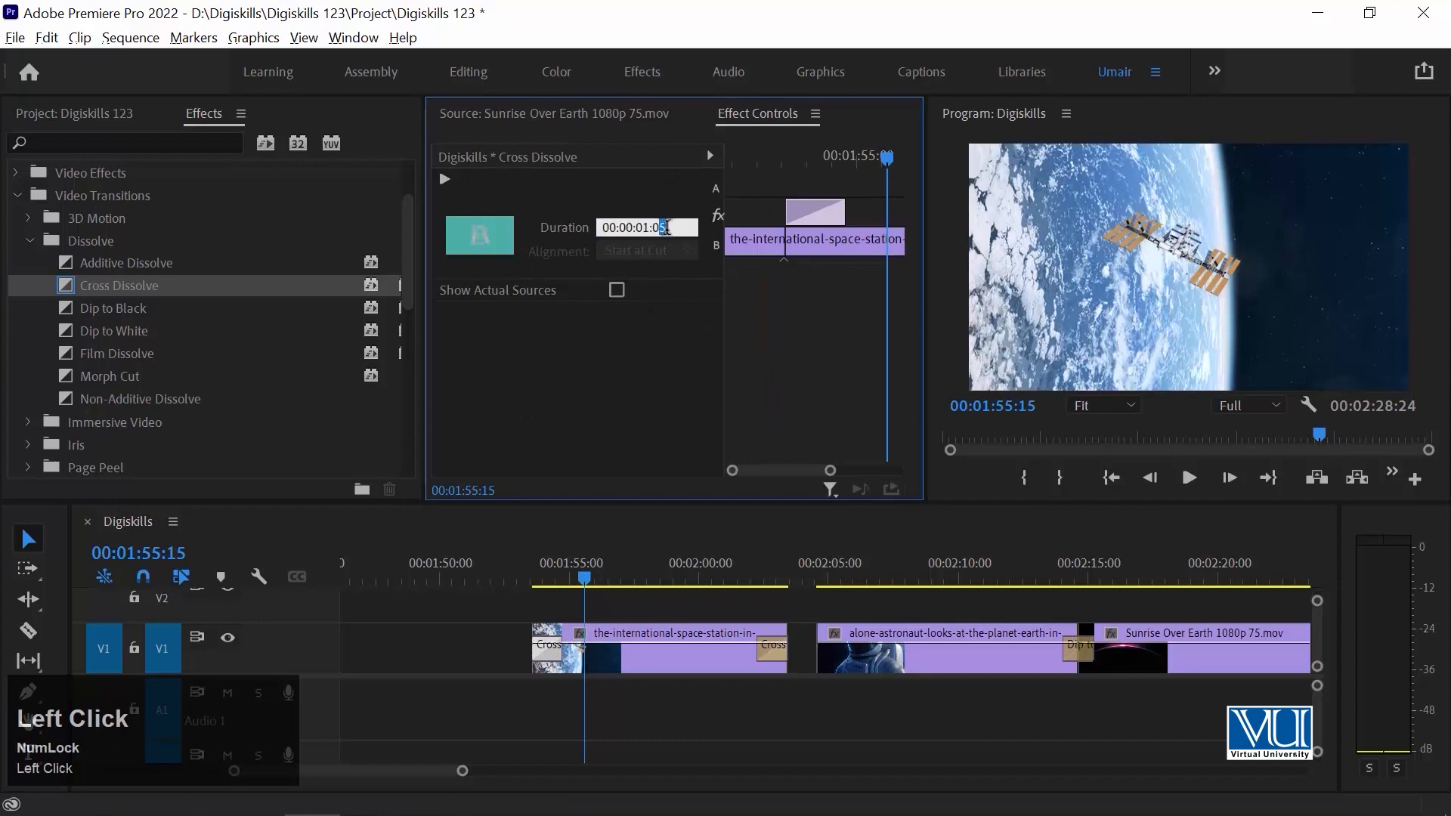
pyautogui.press('BackSpace')
pyautogui.press('BackSpace')
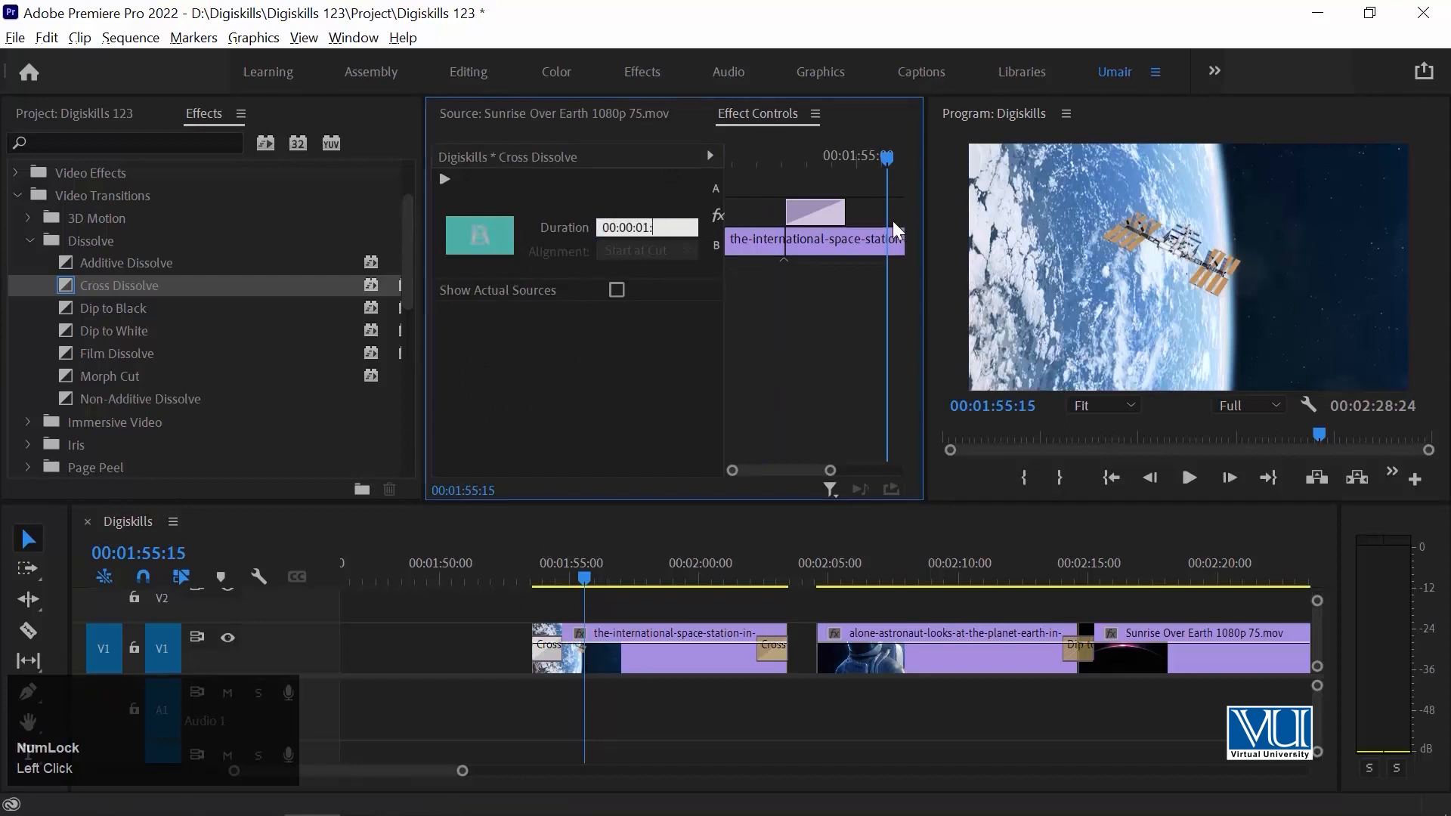
pyautogui.write('20')
pyautogui.press('Return')
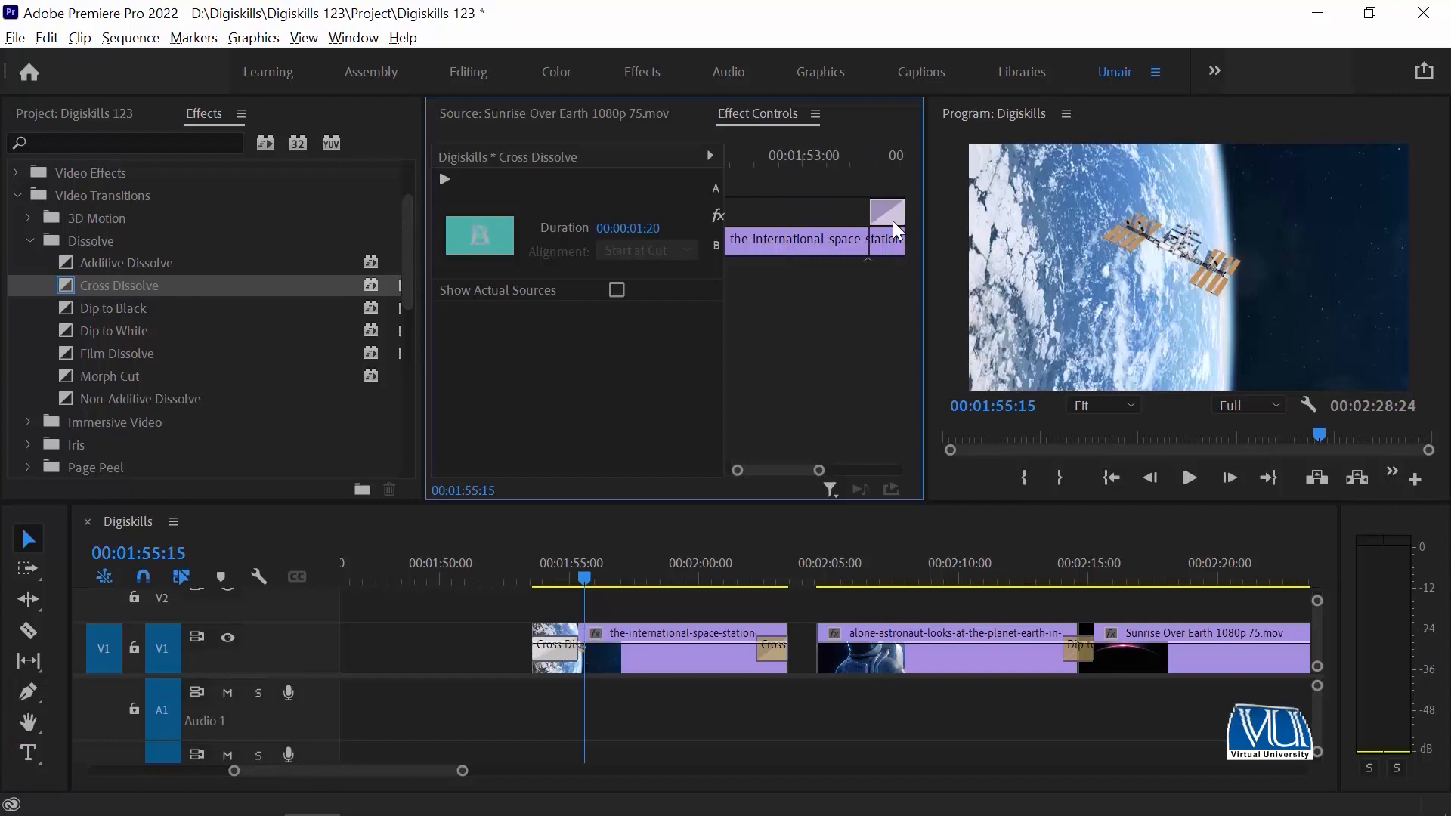
pyautogui.click(534, 560)
pyautogui.press('space')
pyautogui.press('space')
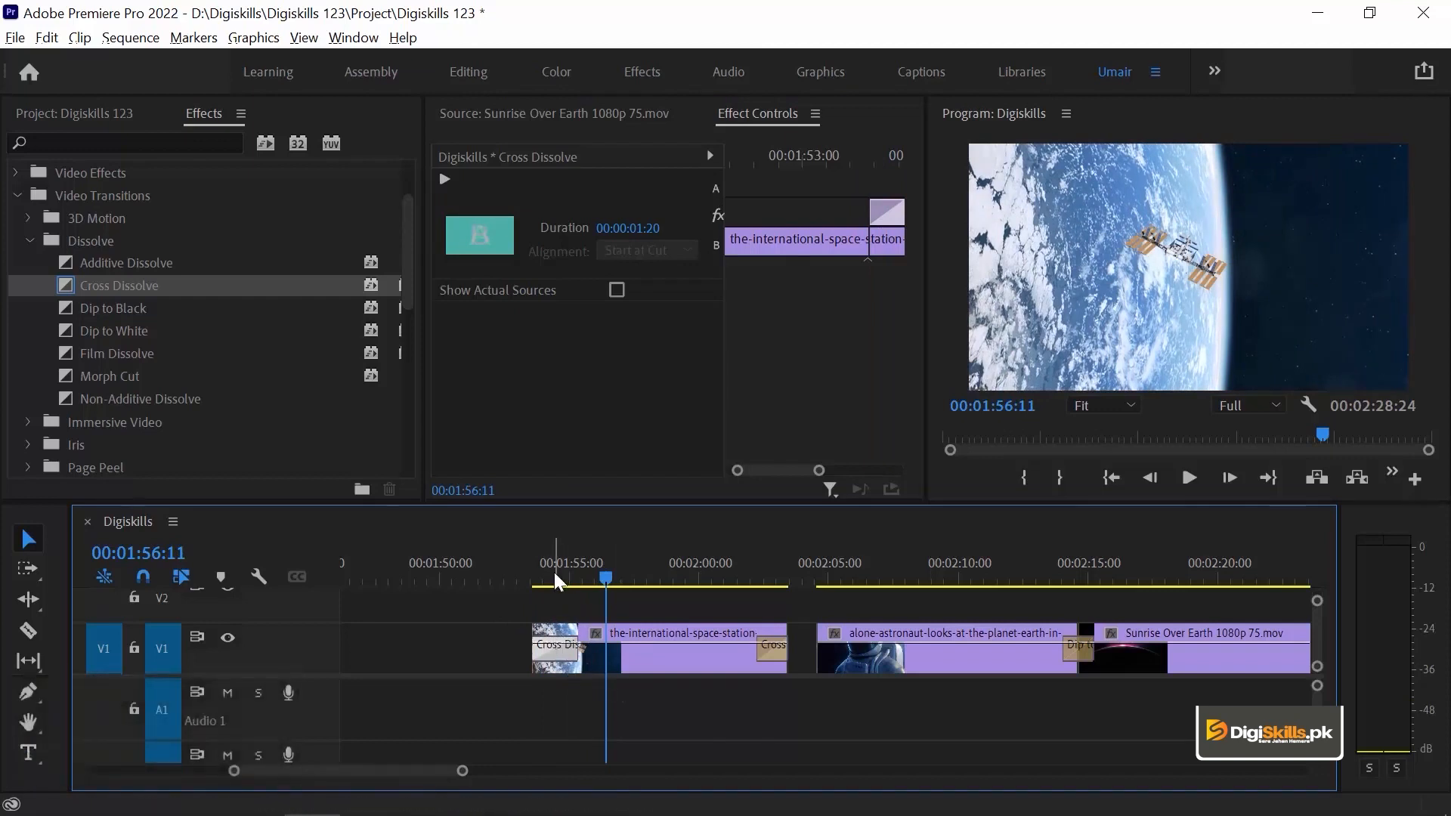
# Step: Open the Set Transition Duration dialog for the Cross Dissolve at the space station clip's start and cancel it
pyautogui.click(557, 651)
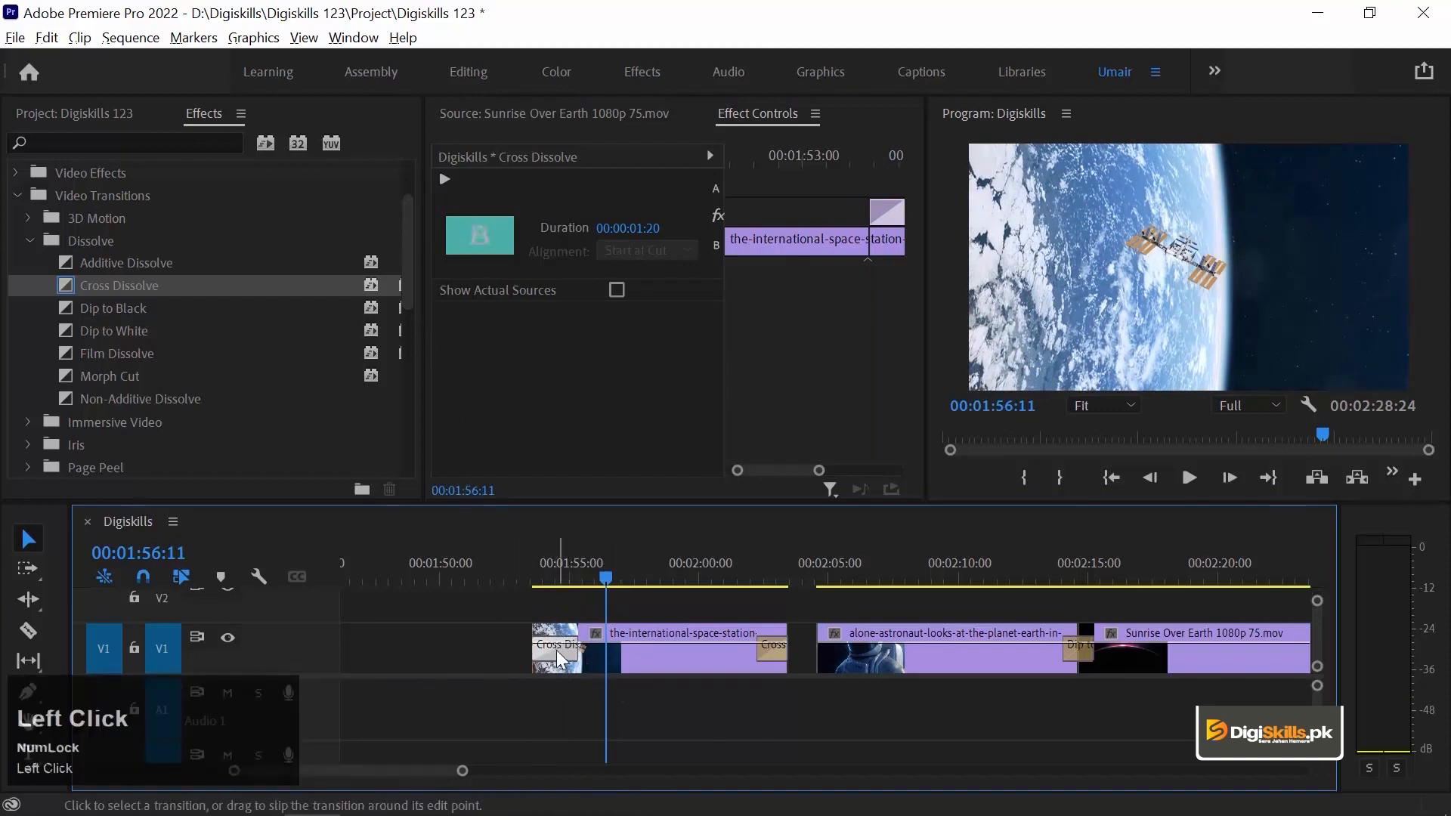
pyautogui.doubleClick(556, 650)
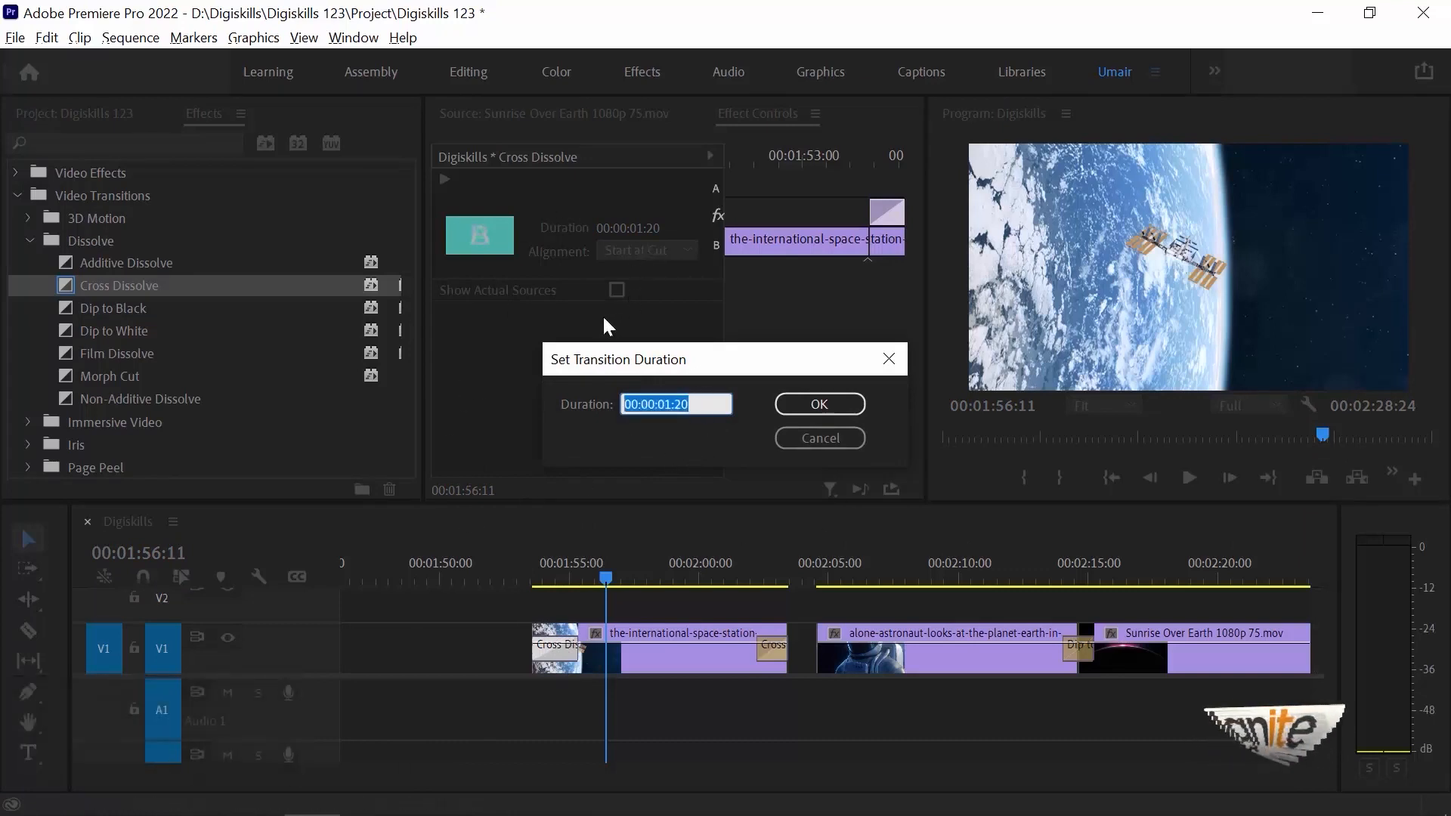
pyautogui.click(782, 437)
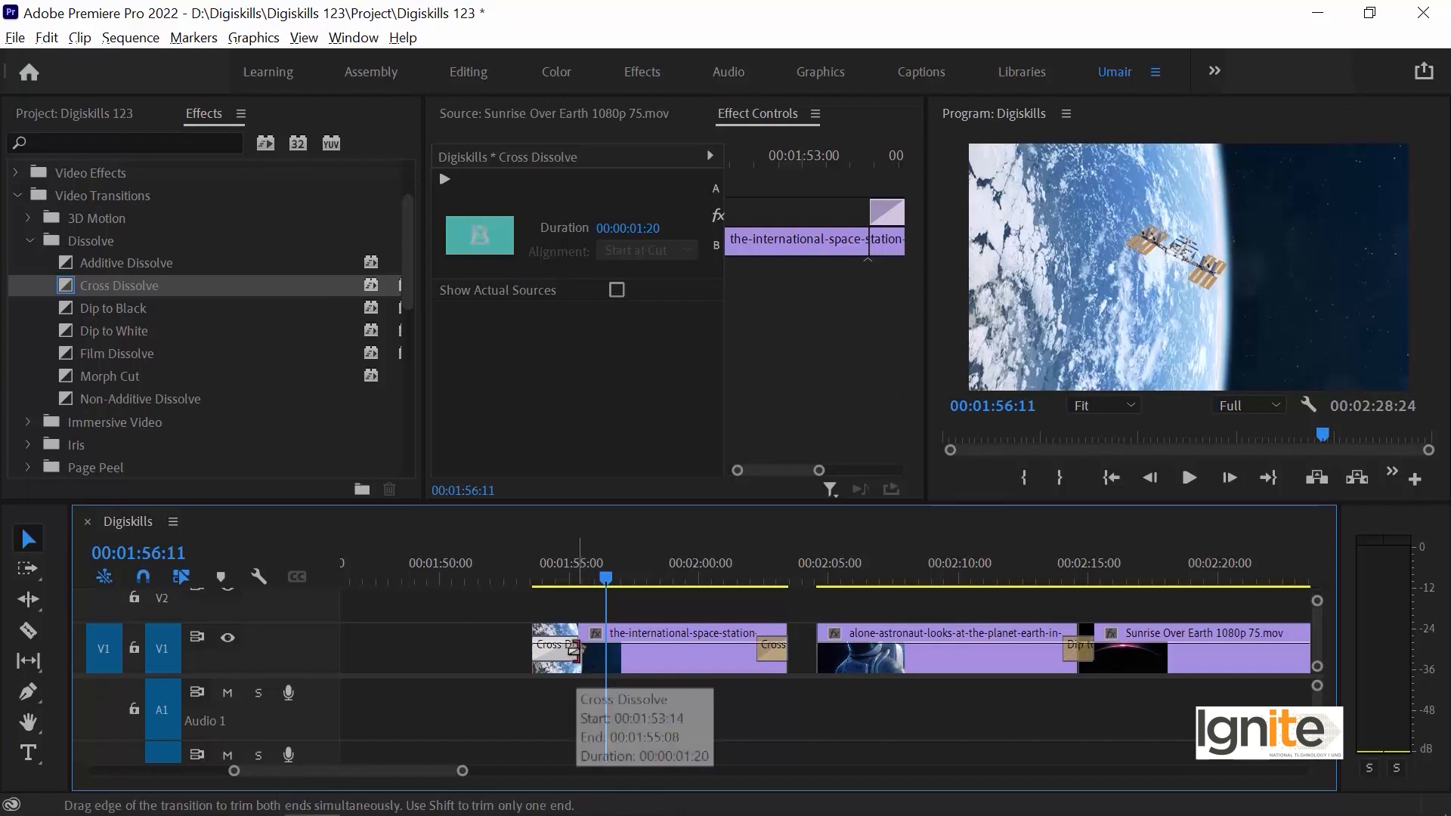
# Step: Stretch the opening Cross Dissolve in the timeline to a duration of about 00:00:05:13 and play back the whole space station clip
pyautogui.moveTo(576, 658); pyautogui.dragTo(644, 666)
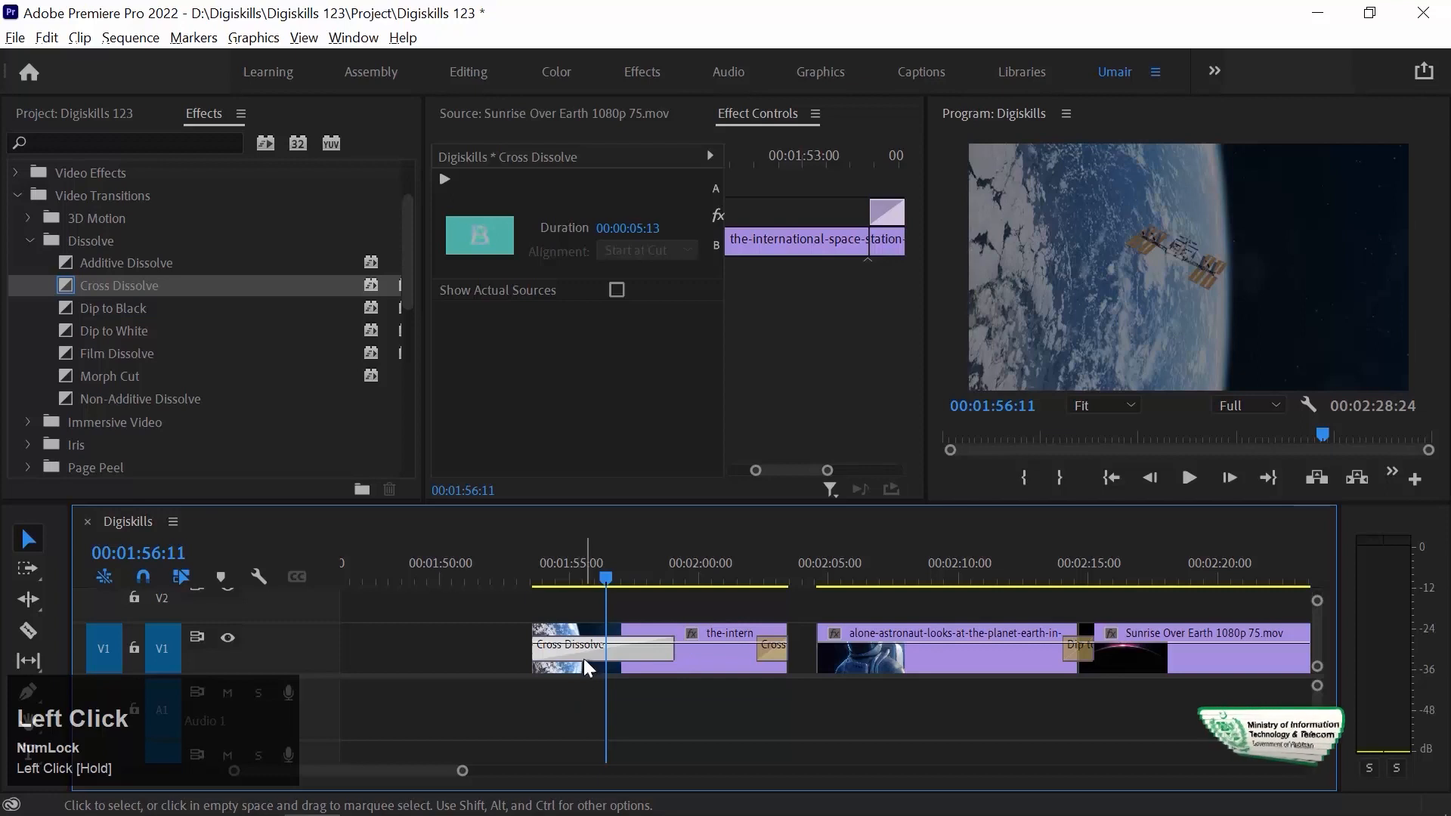
pyautogui.click(547, 576)
pyautogui.moveTo(544, 568); pyautogui.dragTo(533, 576)
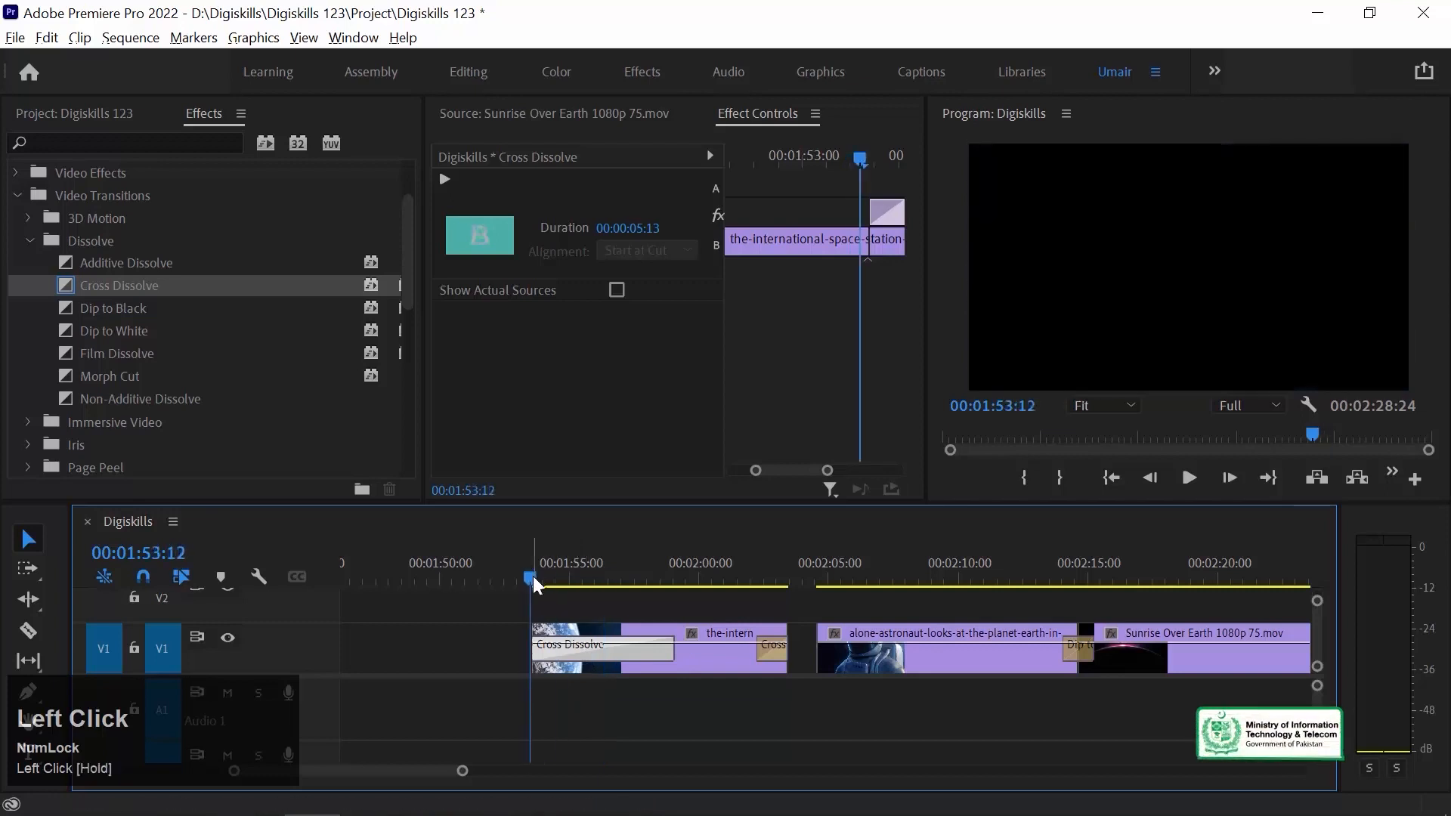
pyautogui.press('space')
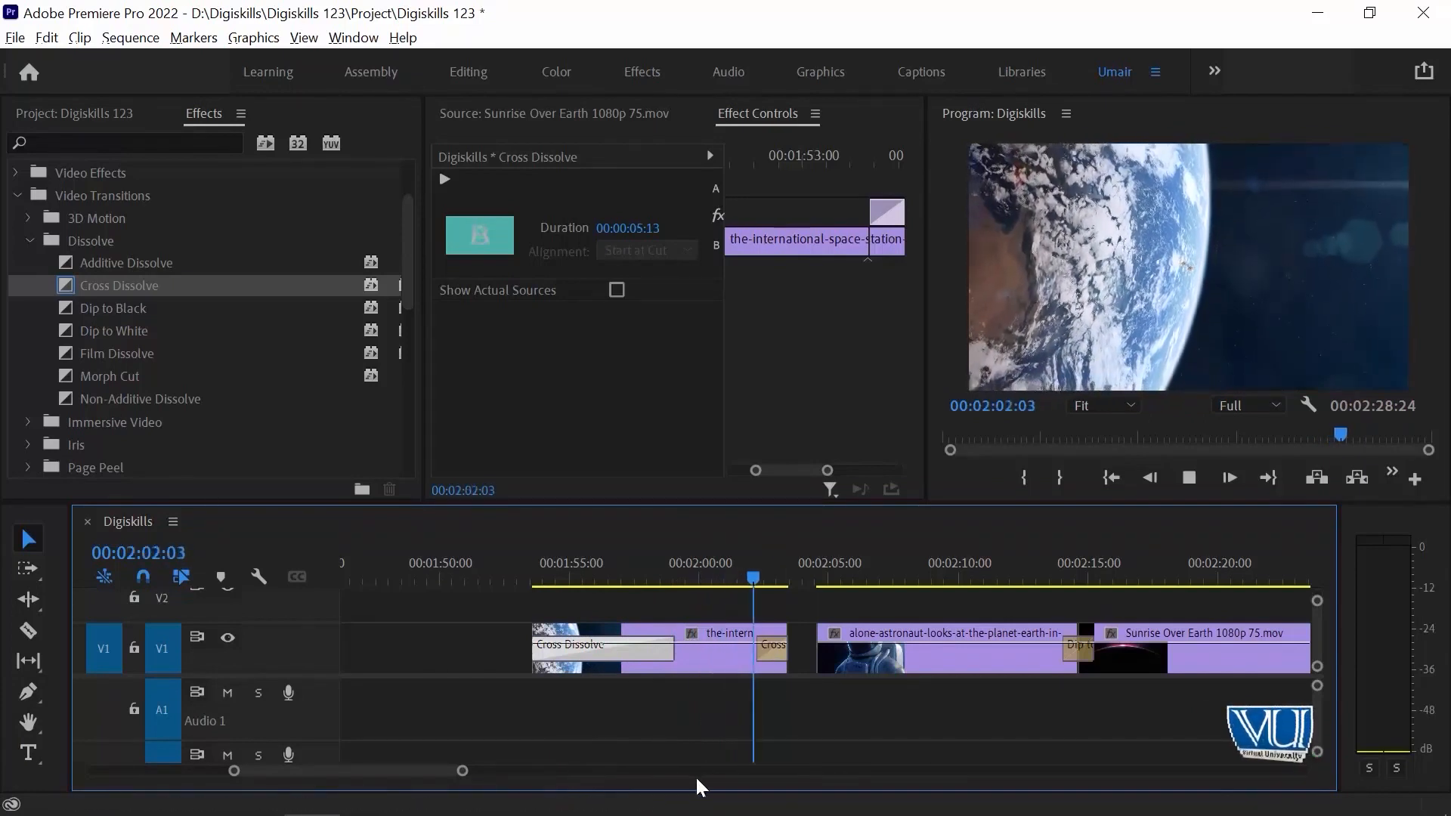
pyautogui.press('space')
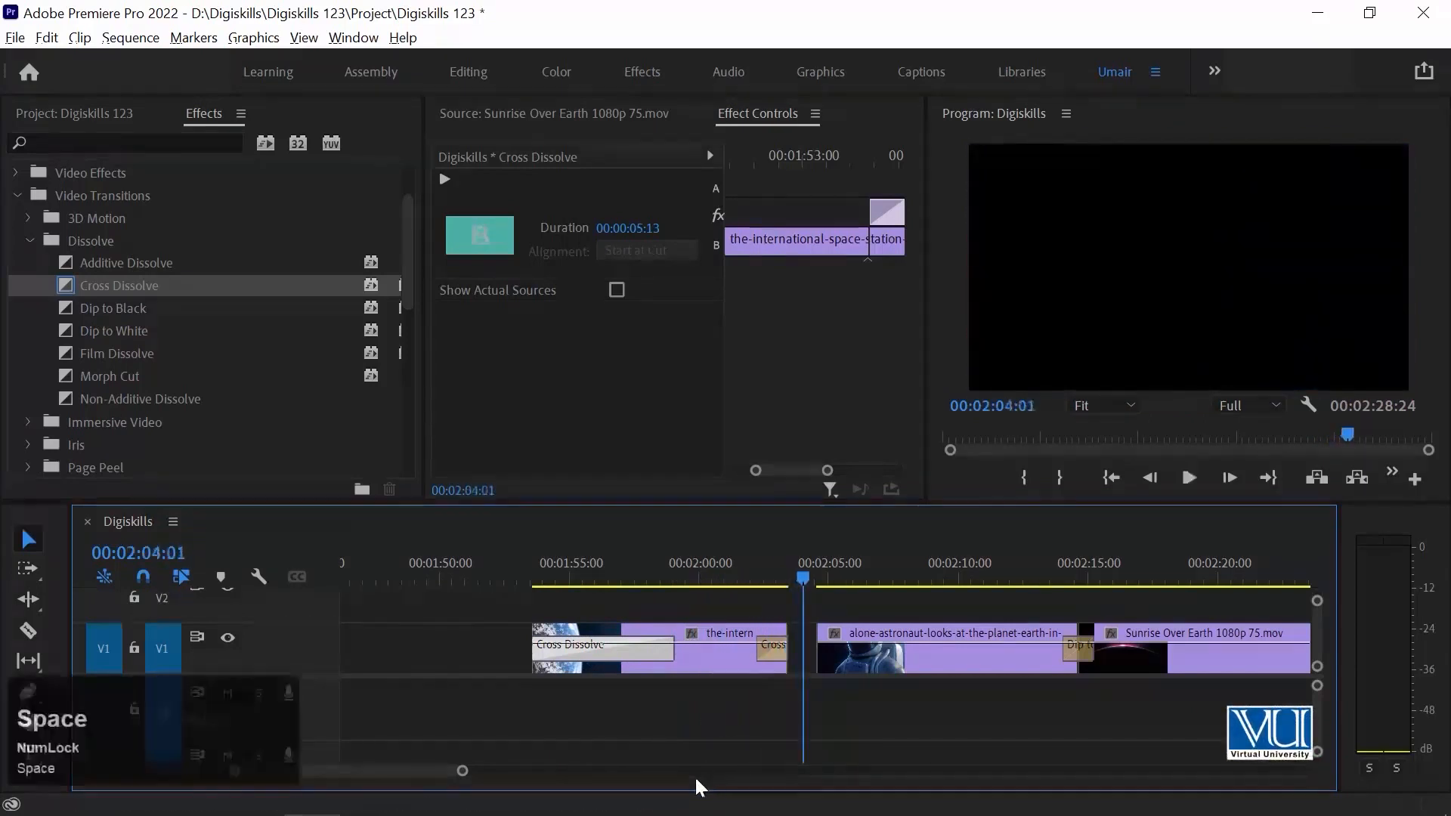